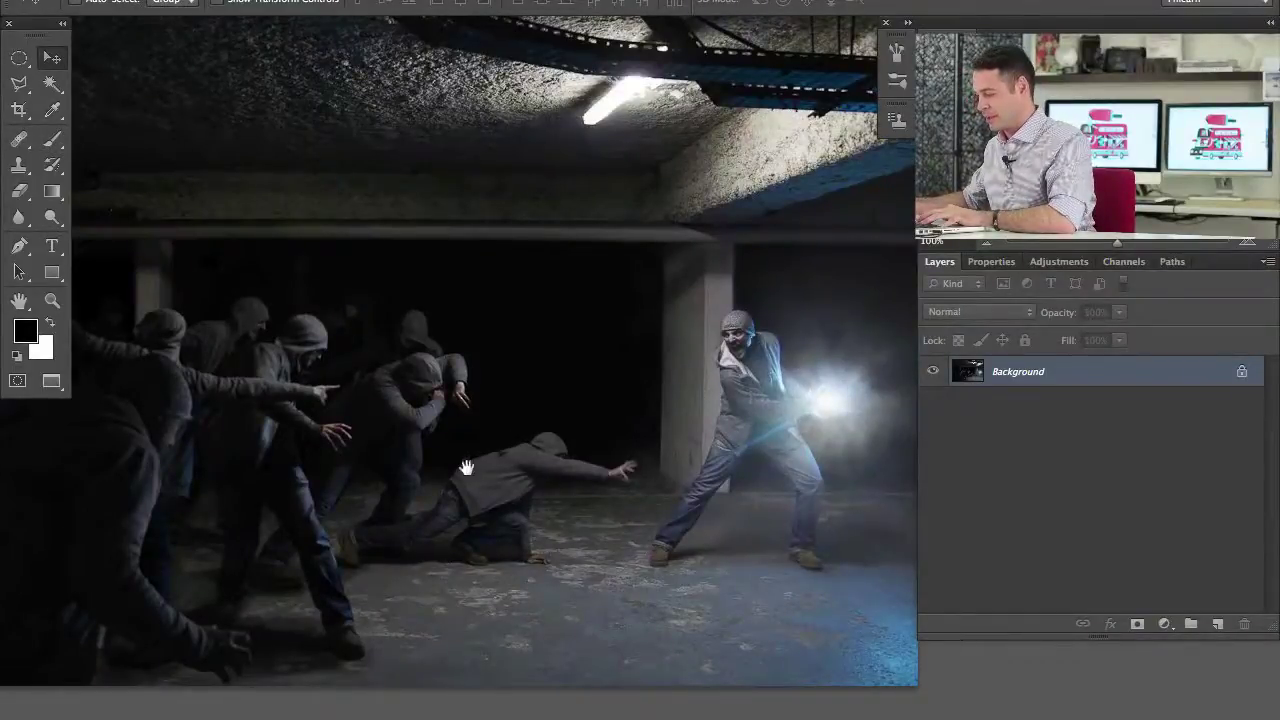
# - Add a Hue/Saturation adjustment layer over the garage photo
pyautogui.moveTo(664, 452); pyautogui.dragTo(709, 437)
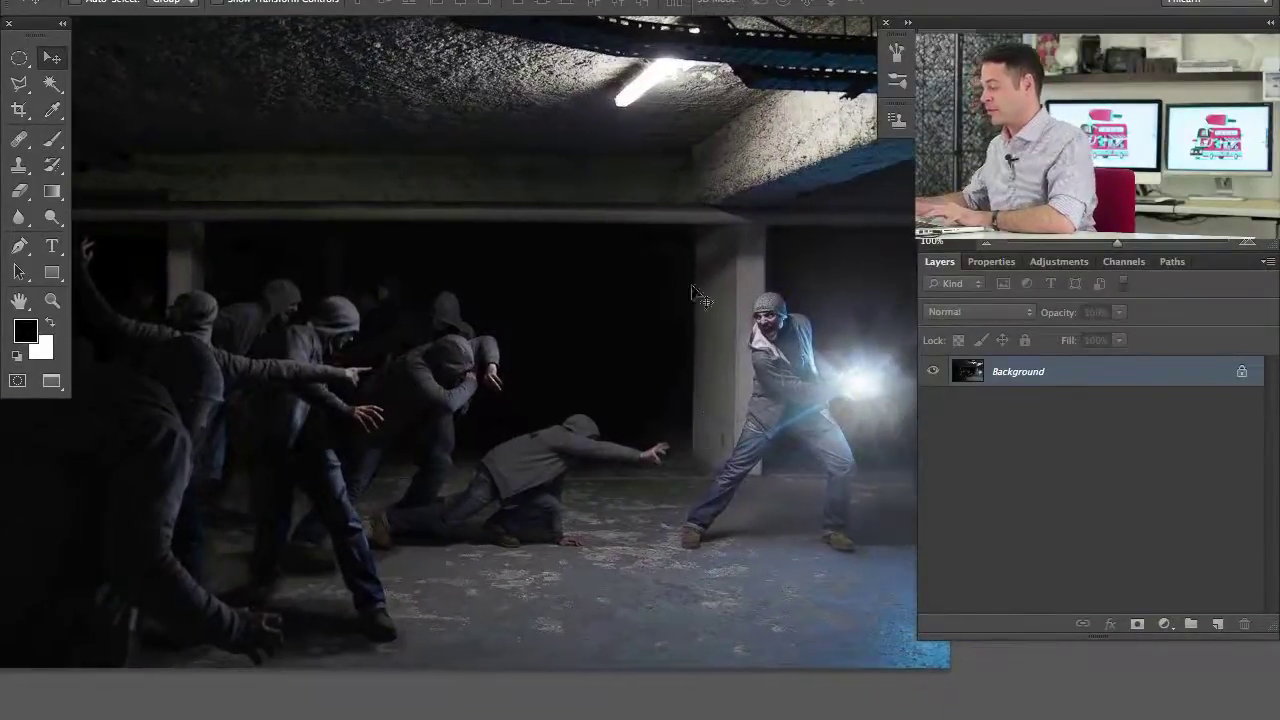
pyautogui.moveTo(592, 390); pyautogui.dragTo(540, 415)
pyautogui.moveTo(719, 465); pyautogui.dragTo(683, 465)
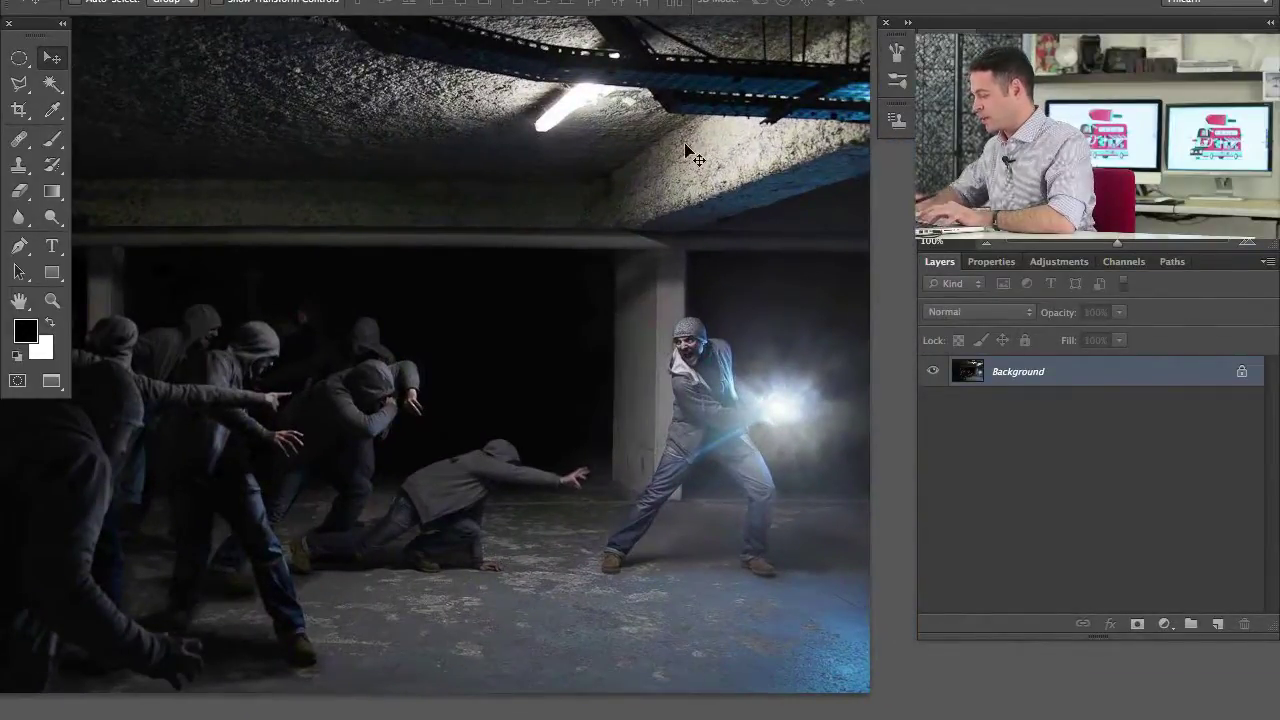
pyautogui.press('super+minus')
pyautogui.moveTo(747, 320); pyautogui.dragTo(757, 295)
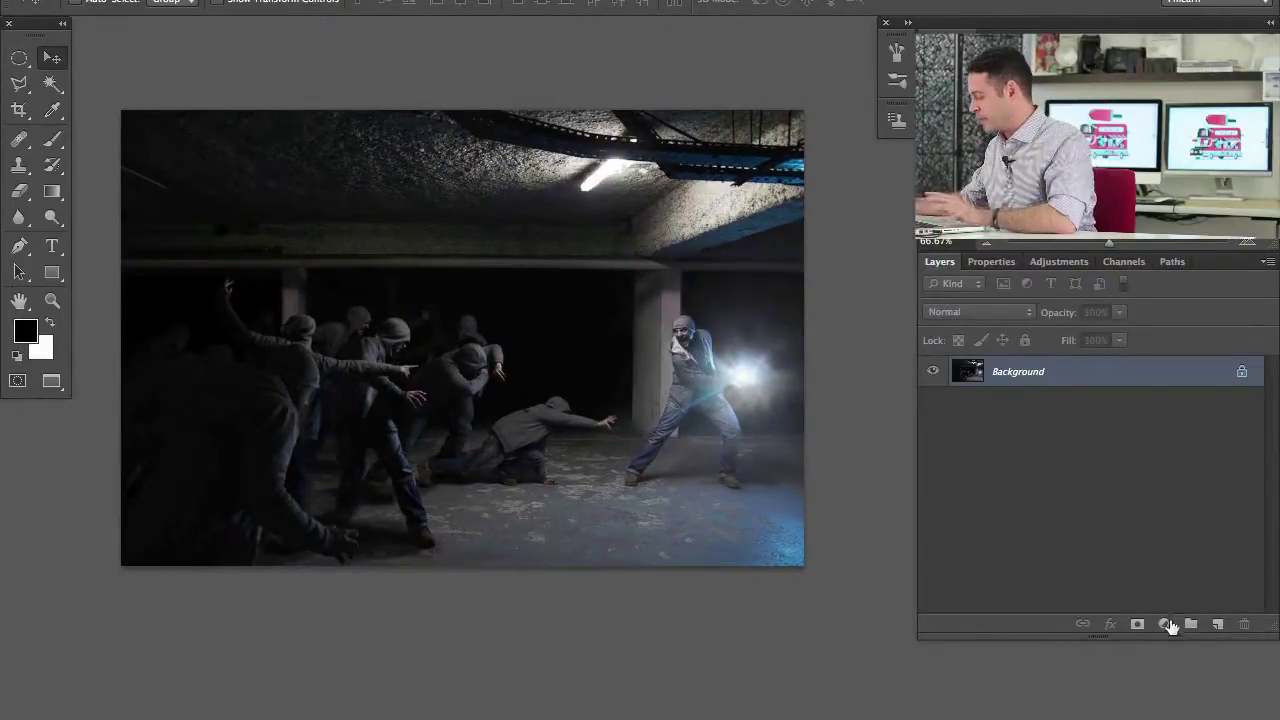
pyautogui.click(1166, 626)
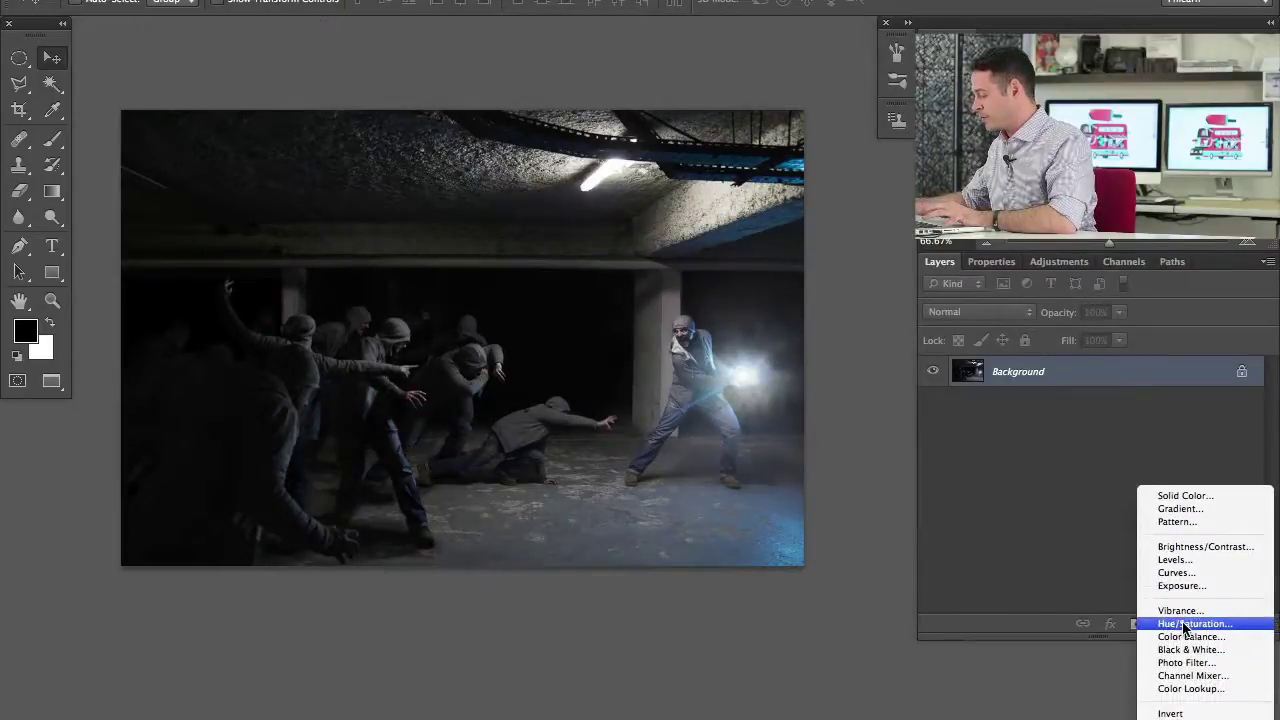
pyautogui.click(1210, 623)
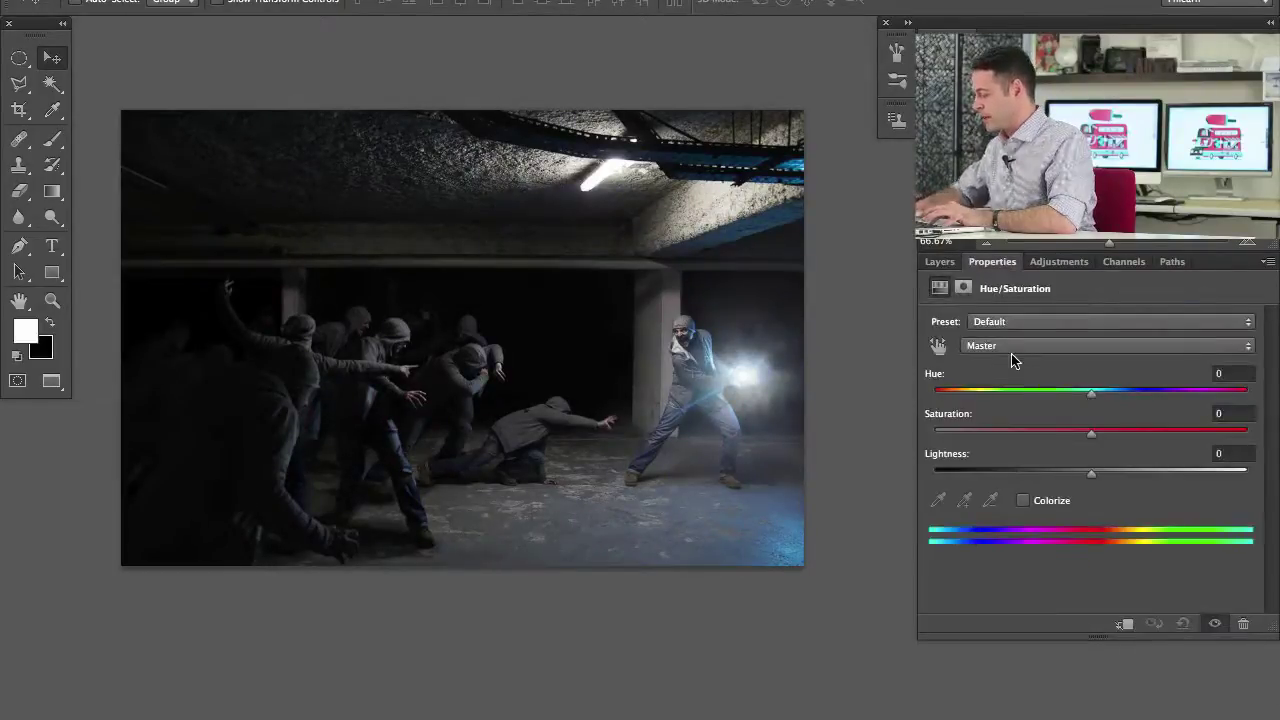
pyautogui.press('super+equal')
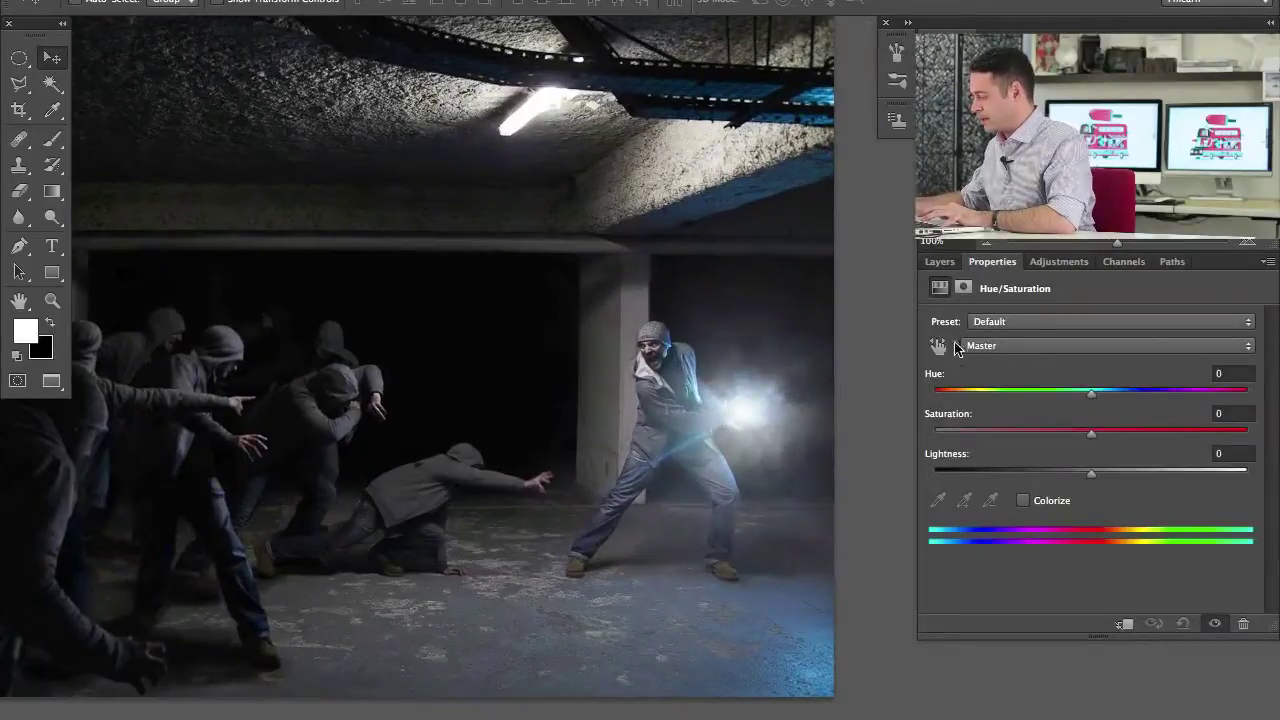
# - Restrict the Hue/Saturation adjustment to the Blues colour range
pyautogui.click(988, 346)
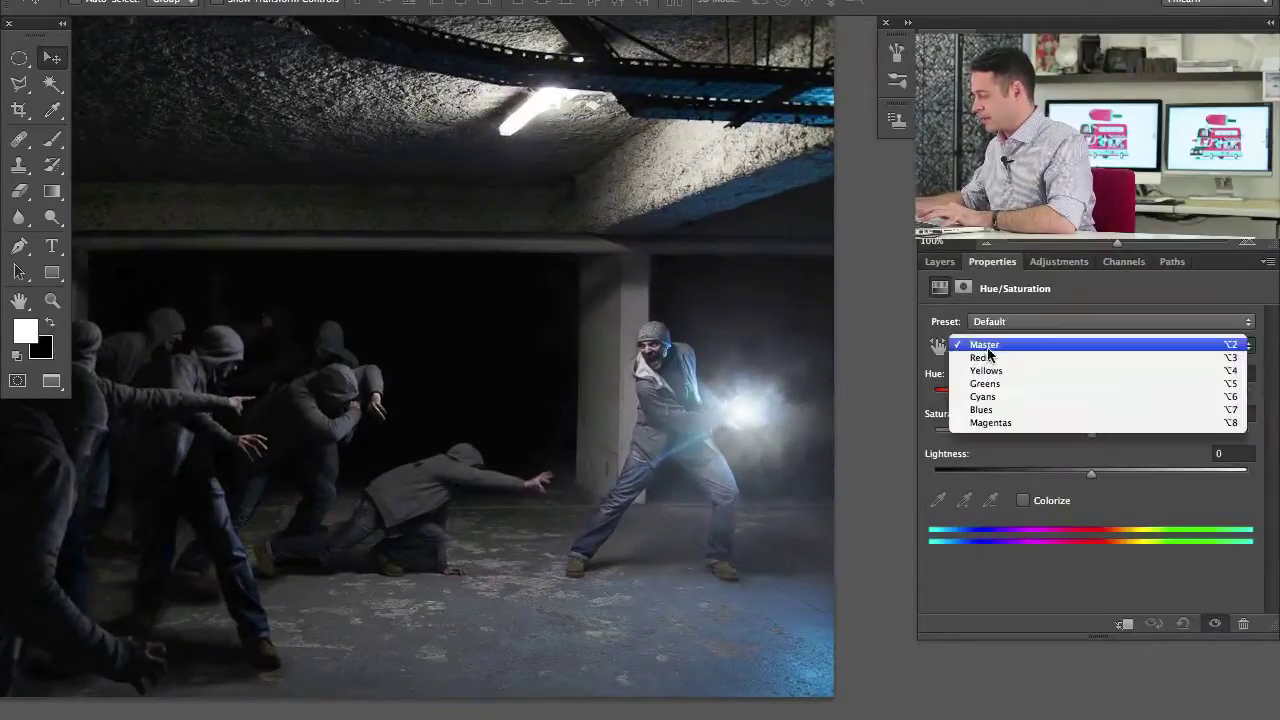
pyautogui.click(993, 346)
pyautogui.moveTo(1107, 399); pyautogui.dragTo(1063, 390)
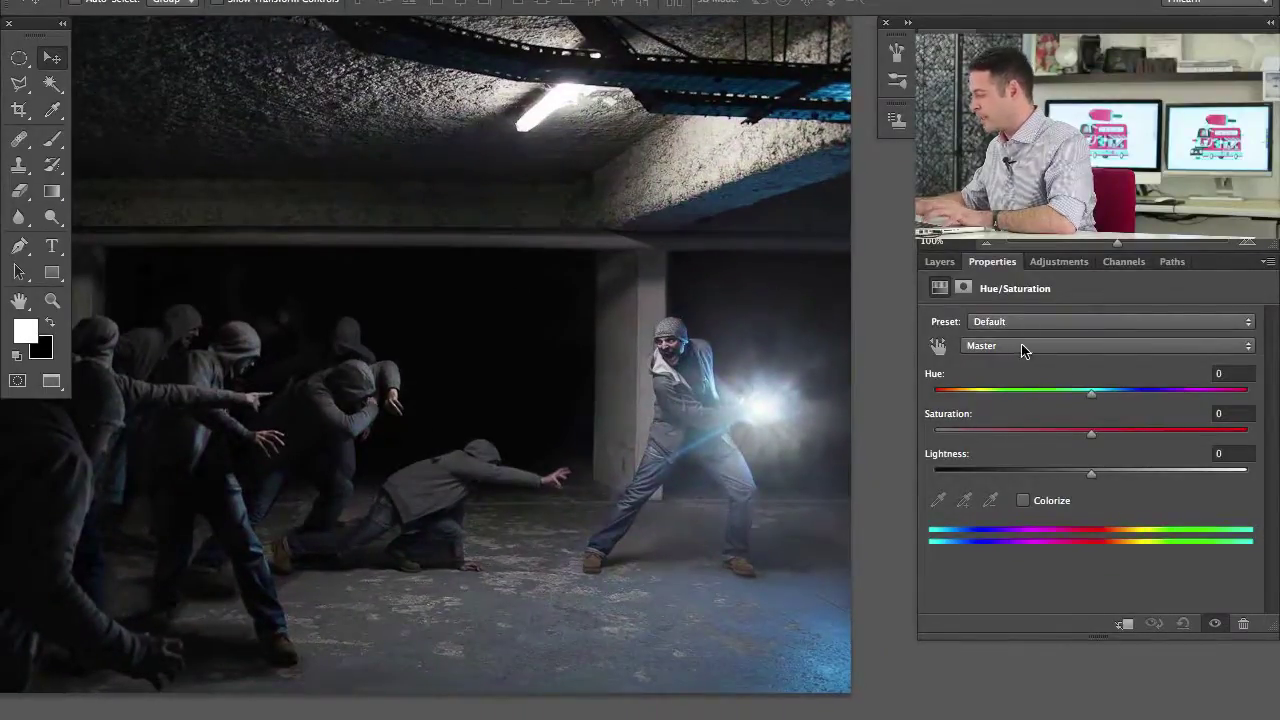
pyautogui.click(1013, 346)
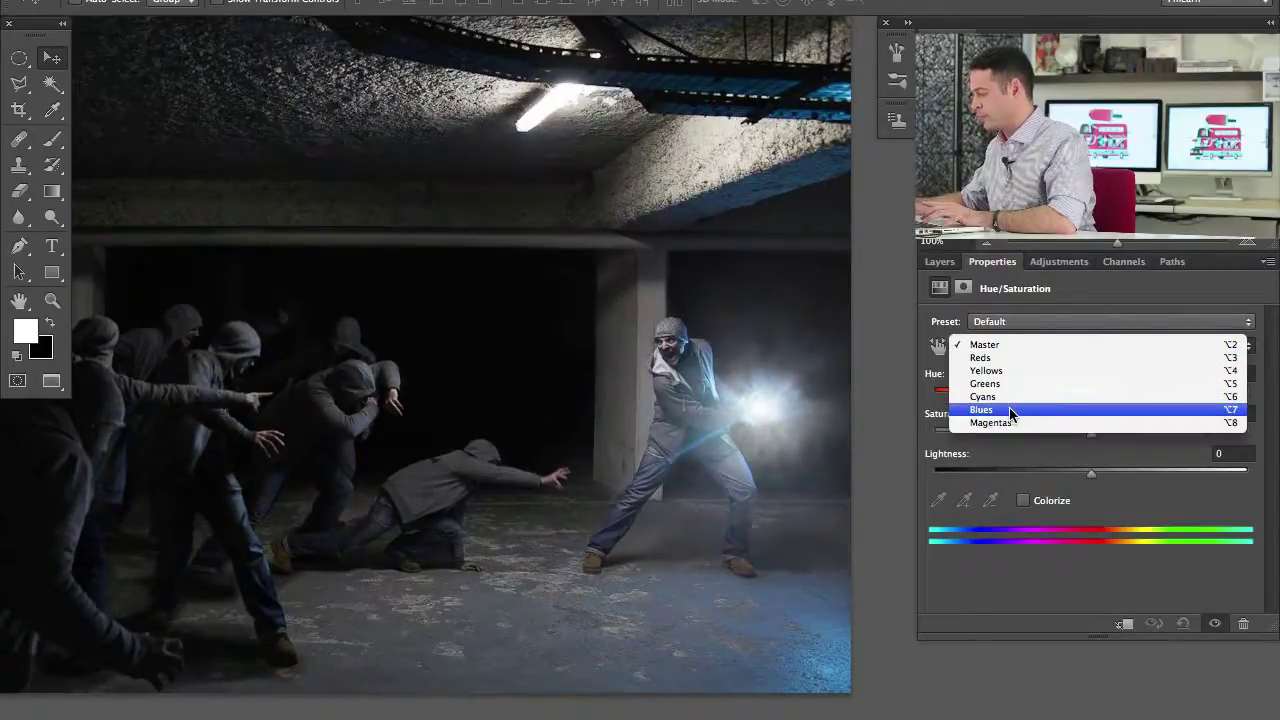
pyautogui.click(1011, 409)
pyautogui.click(1007, 345)
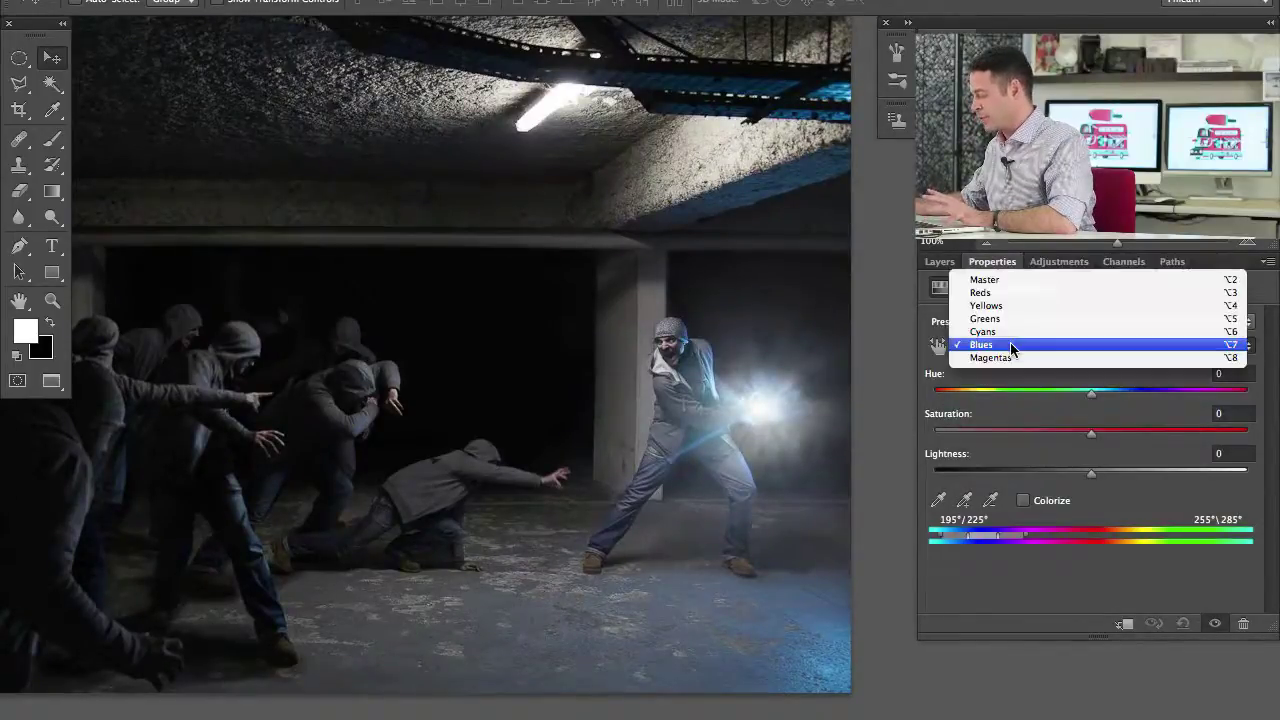
pyautogui.click(1010, 346)
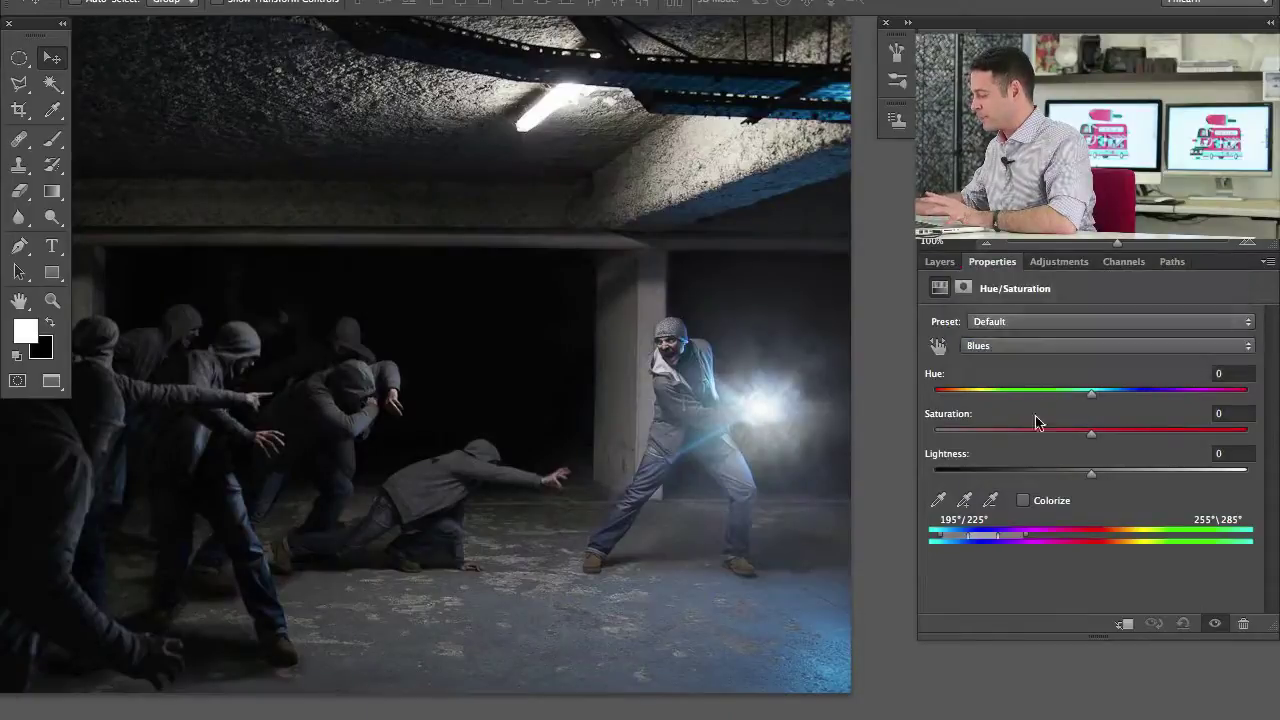
# - Sample the blue floor light, then set Hue -19 and Saturation +30 to turn it teal
pyautogui.click(938, 500)
pyautogui.click(814, 603)
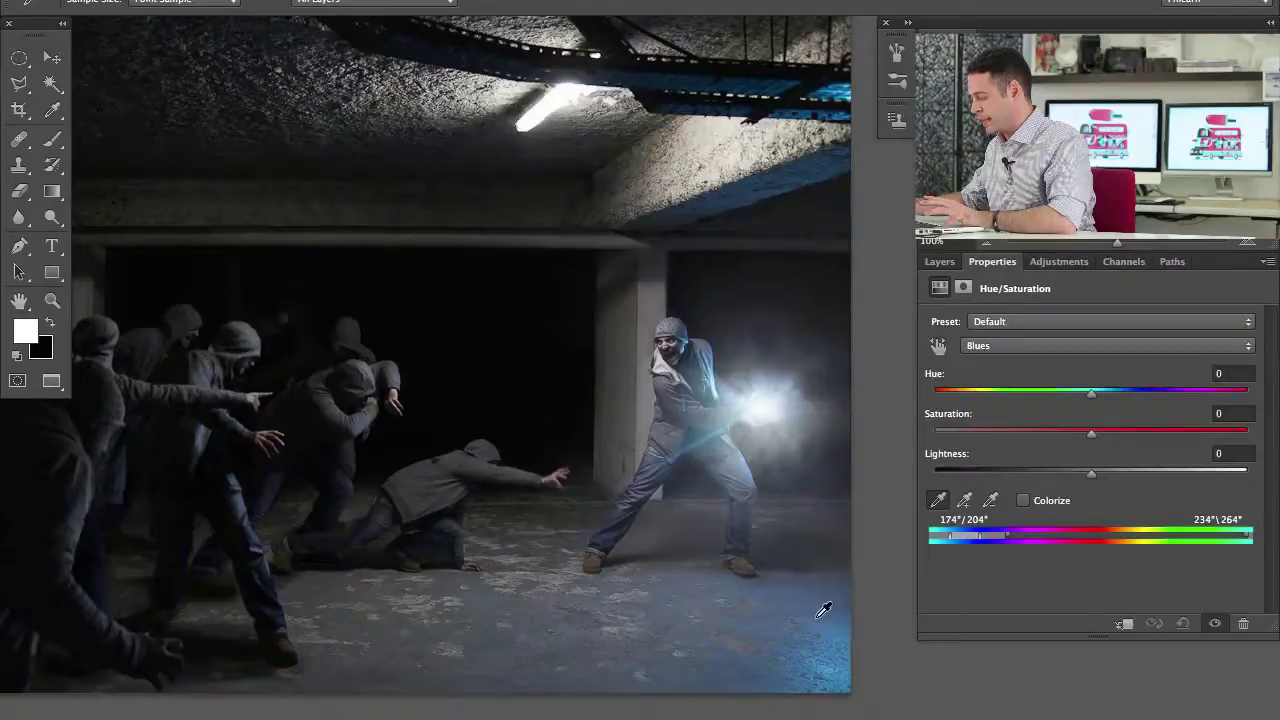
pyautogui.click(823, 602)
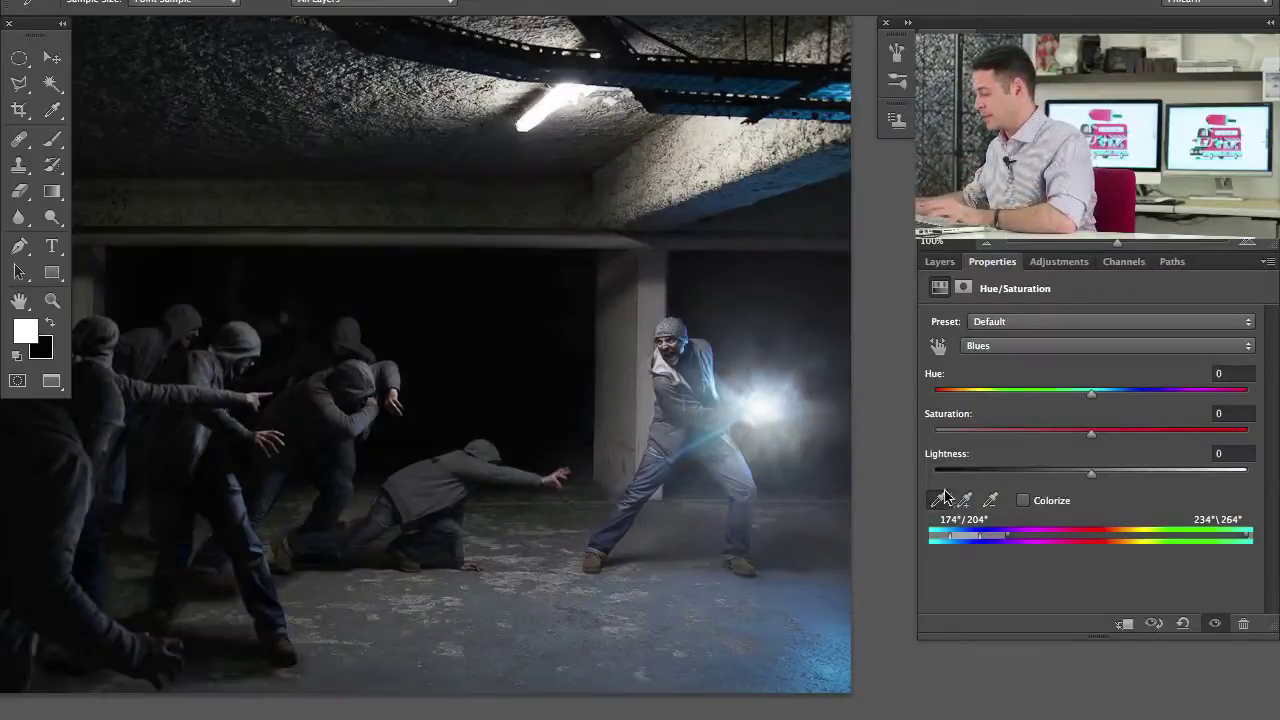
pyautogui.moveTo(1103, 402); pyautogui.dragTo(1148, 433)
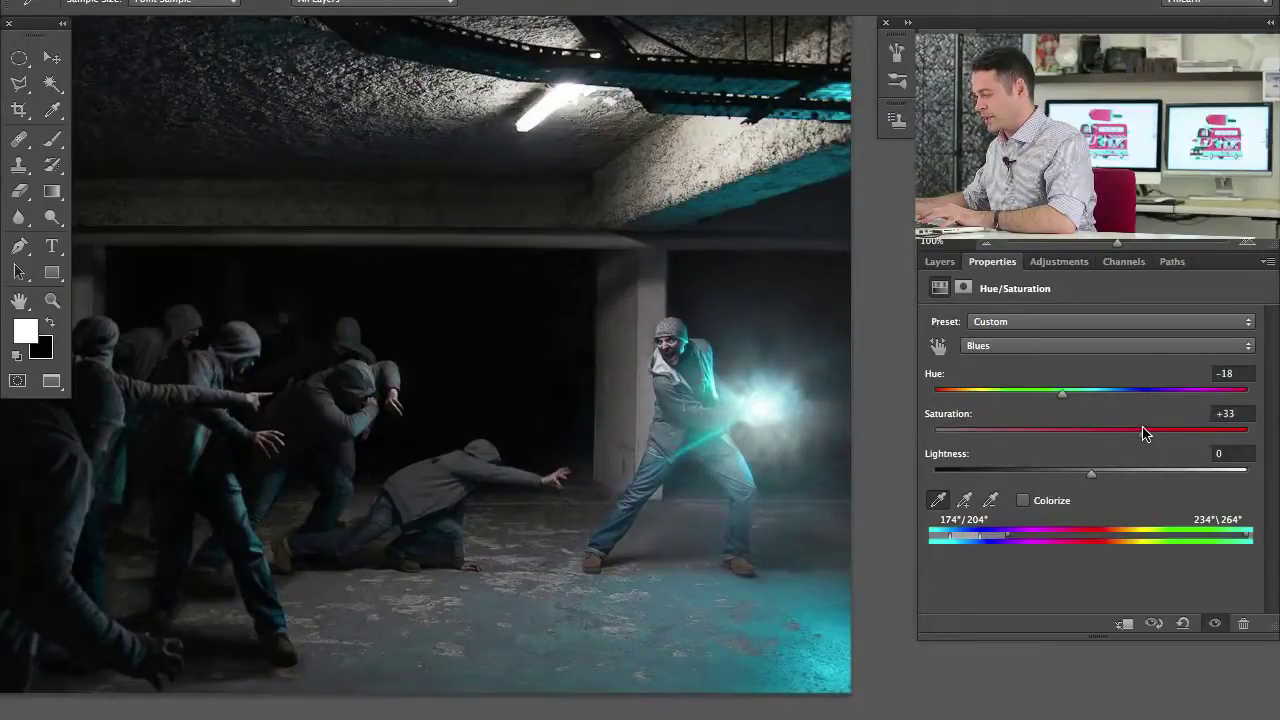
pyautogui.moveTo(1151, 435); pyautogui.dragTo(1146, 437)
pyautogui.moveTo(1054, 397); pyautogui.dragTo(1068, 397)
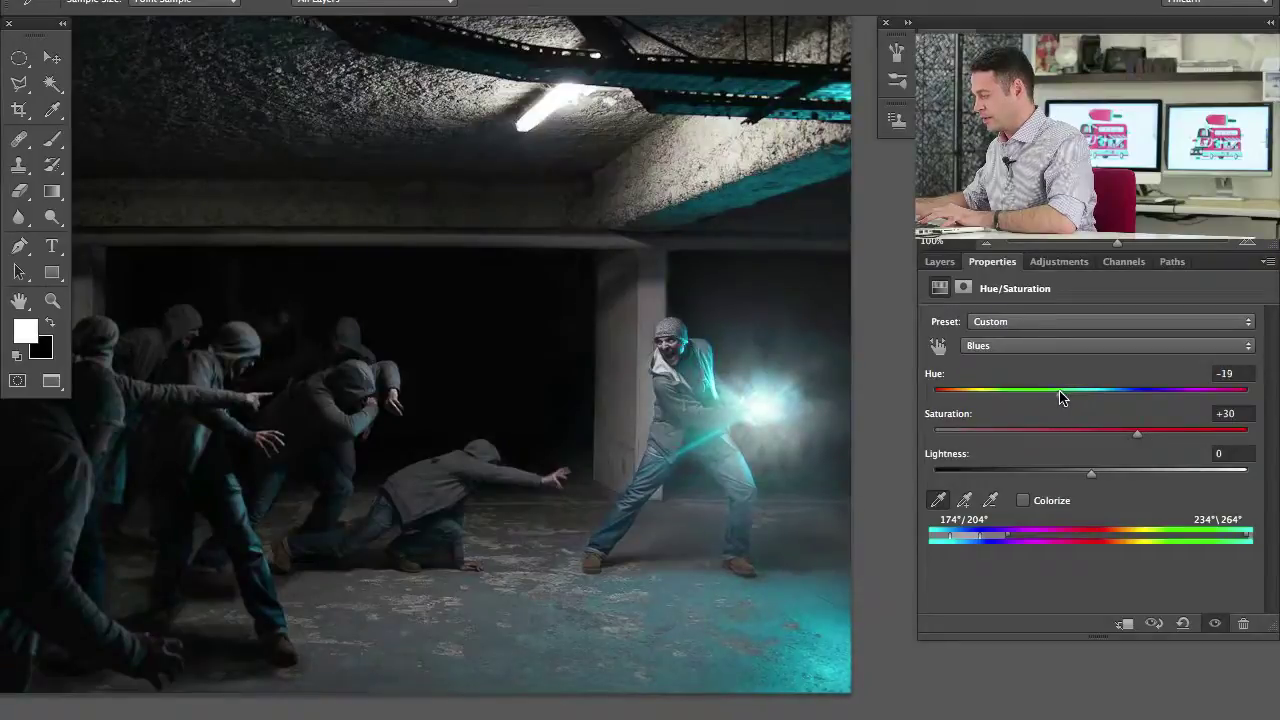
# - Compare the teal Hue/Saturation tint on and off, leaving it visible
pyautogui.click(939, 261)
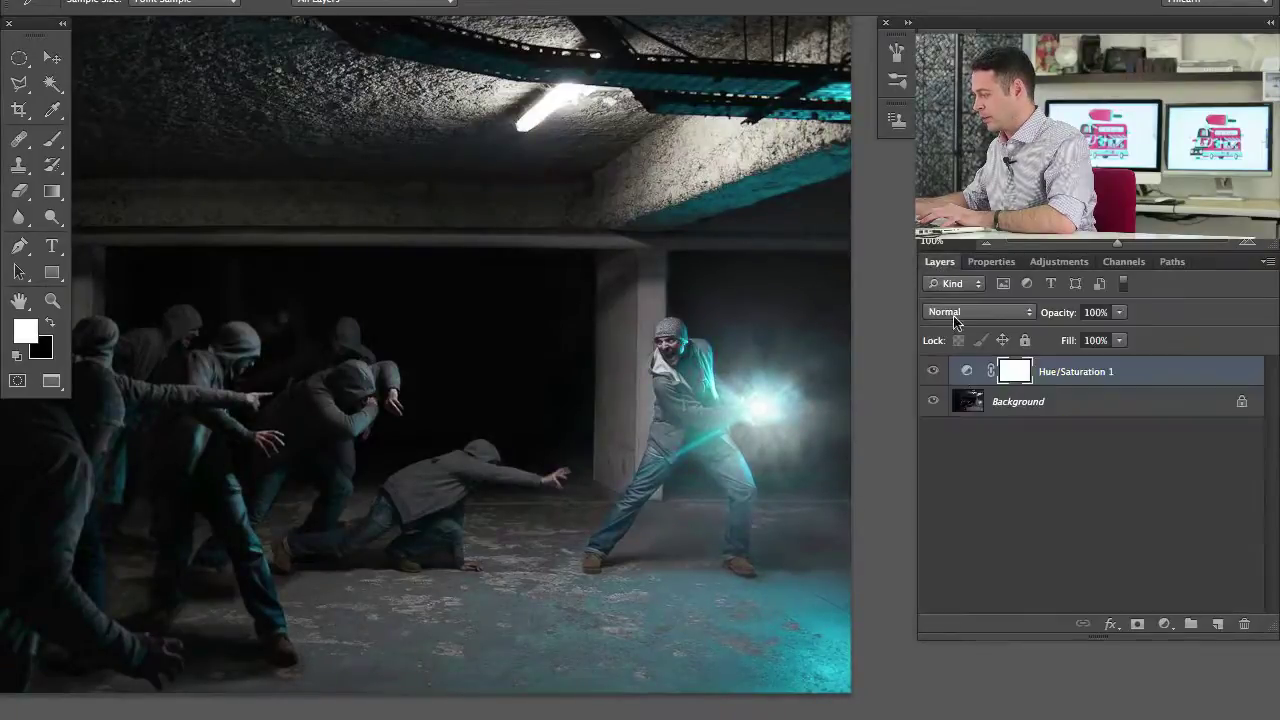
pyautogui.click(934, 371)
pyautogui.click(934, 371)
pyautogui.click(934, 371)
pyautogui.click(936, 371)
pyautogui.click(936, 371)
pyautogui.click(936, 371)
pyautogui.click(935, 371)
pyautogui.click(935, 371)
pyautogui.click(934, 371)
pyautogui.click(933, 371)
pyautogui.moveTo(586, 457); pyautogui.dragTo(613, 455)
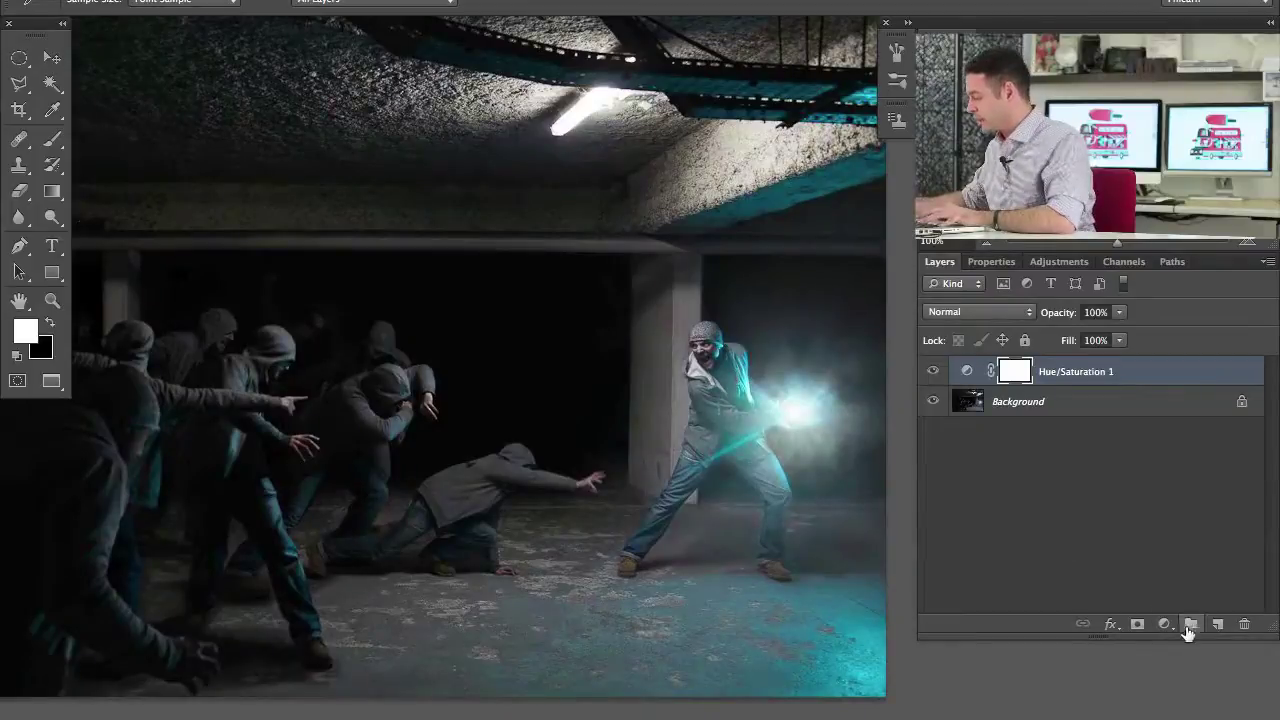
# - Add a Curves adjustment layer and raise its Green channel curve
pyautogui.click(1164, 624)
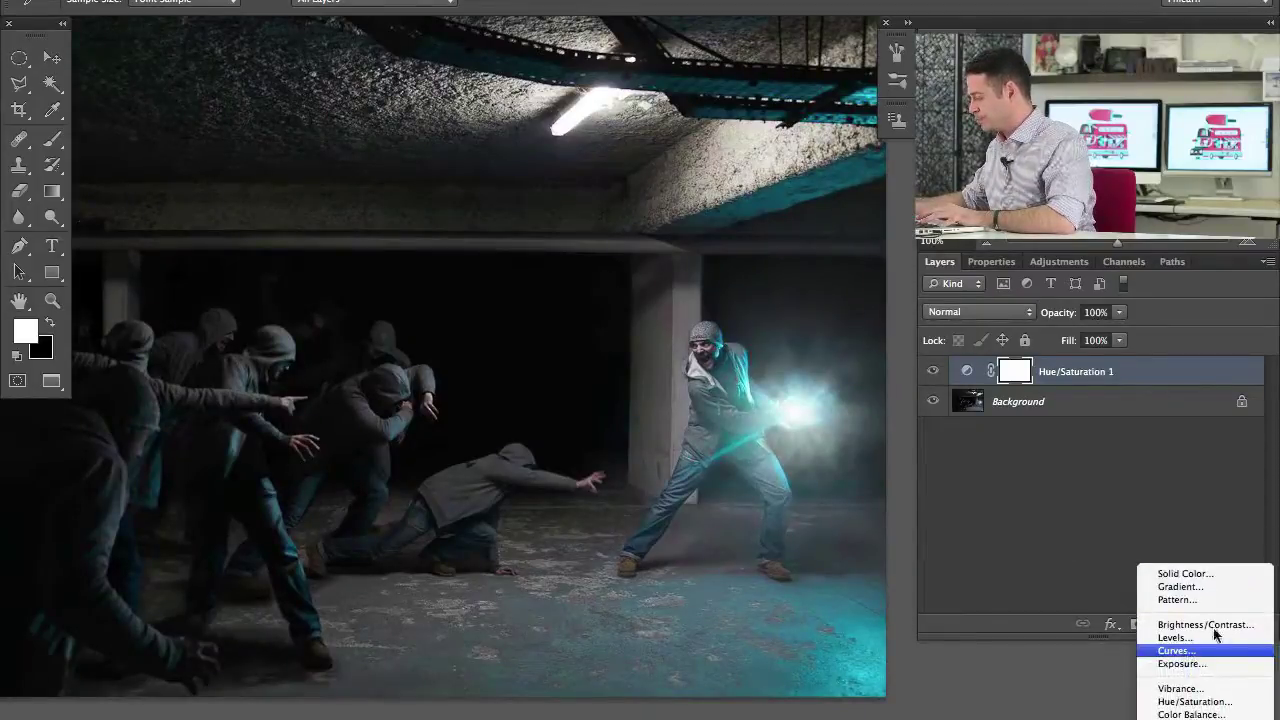
pyautogui.click(1215, 650)
pyautogui.click(1057, 345)
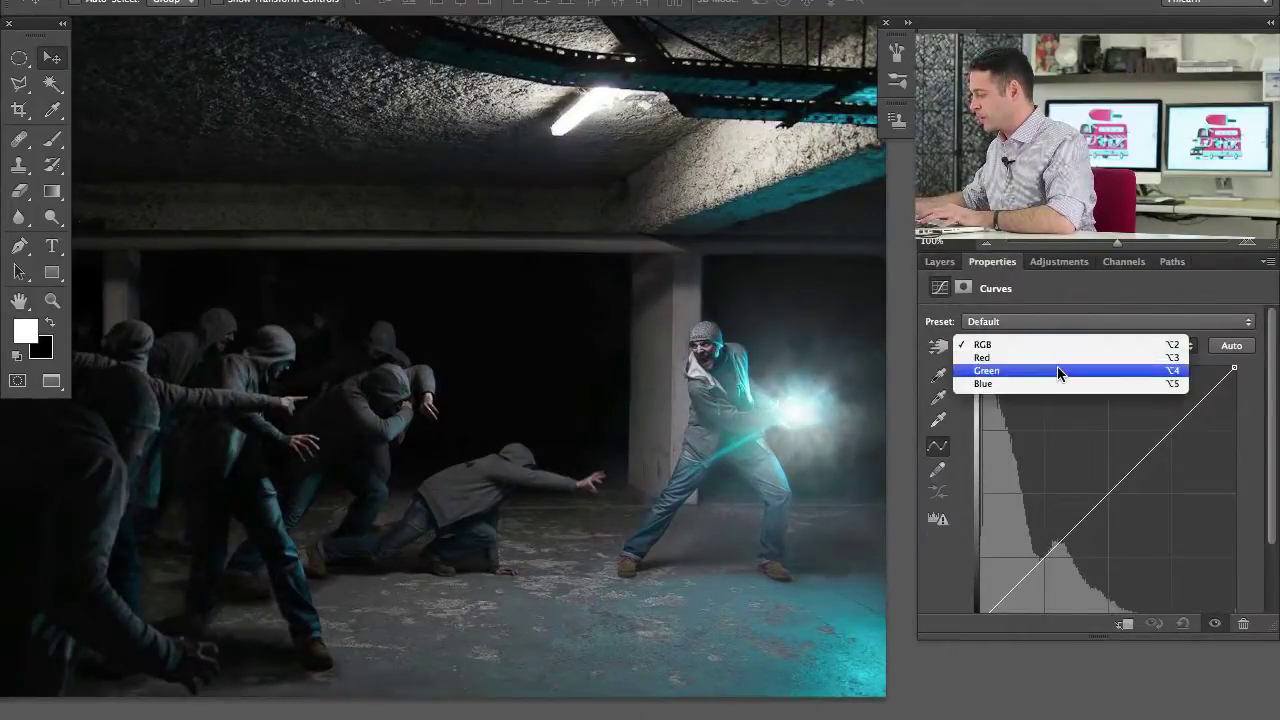
pyautogui.click(1057, 366)
pyautogui.moveTo(1103, 501); pyautogui.dragTo(1091, 491)
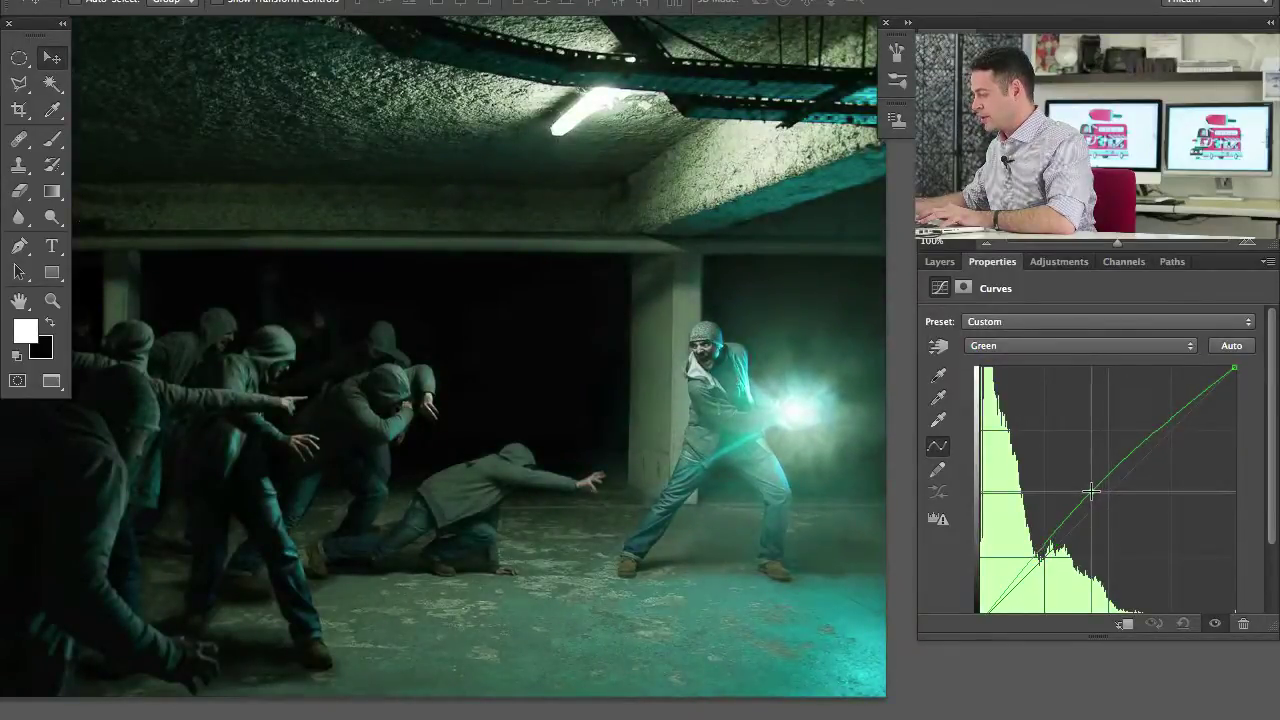
# - Lift the Curves Blue channel curve slightly, then return to the Layers panel
pyautogui.click(1010, 345)
pyautogui.click(1012, 358)
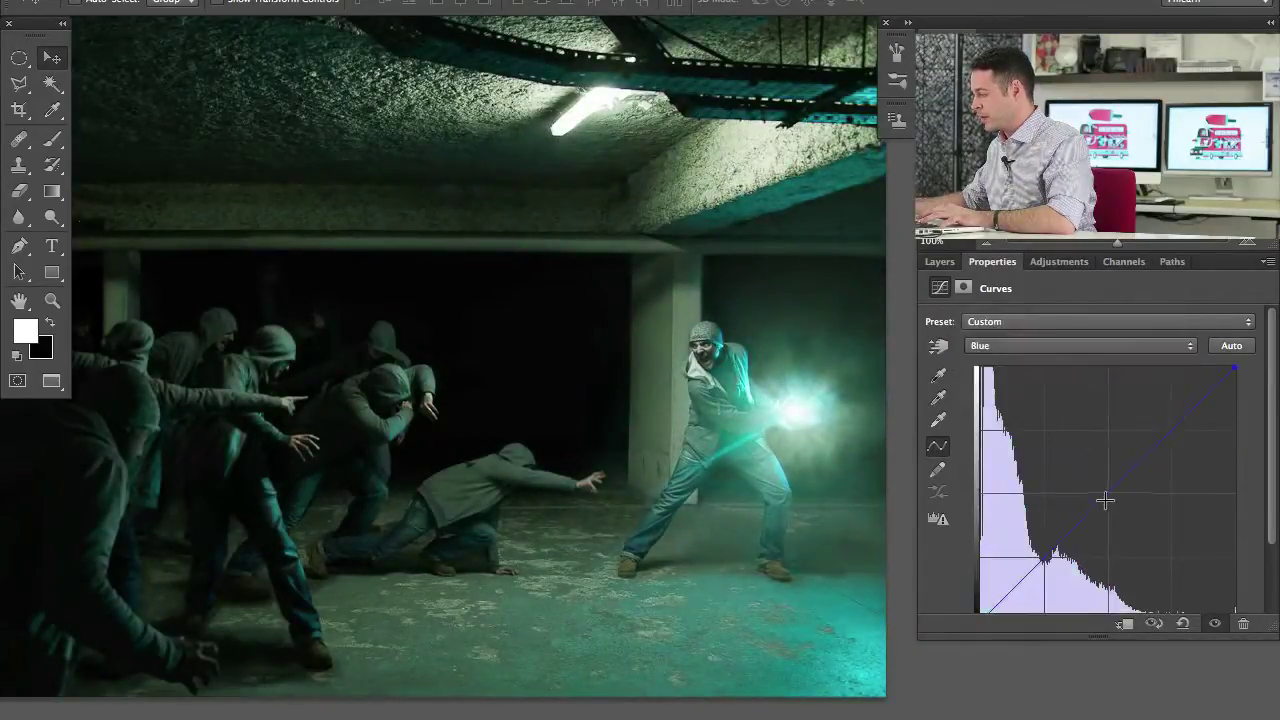
pyautogui.moveTo(1102, 500); pyautogui.dragTo(1100, 490)
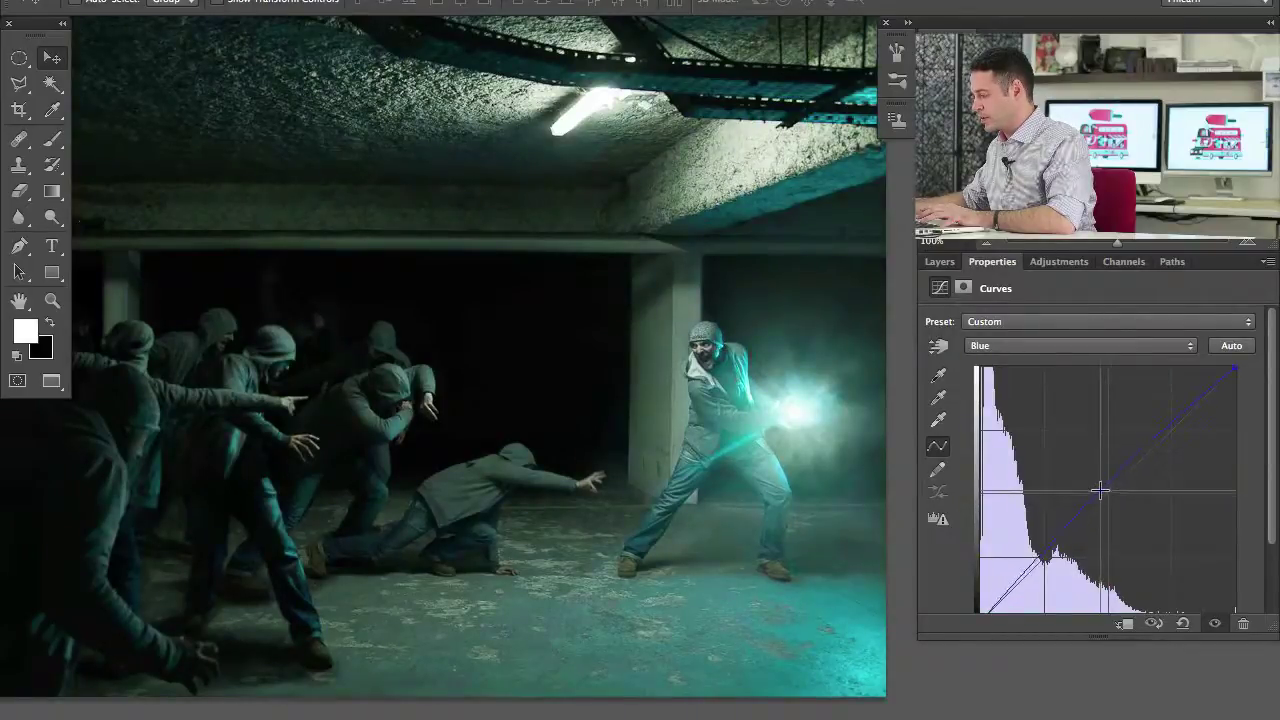
pyautogui.click(963, 288)
pyautogui.click(939, 287)
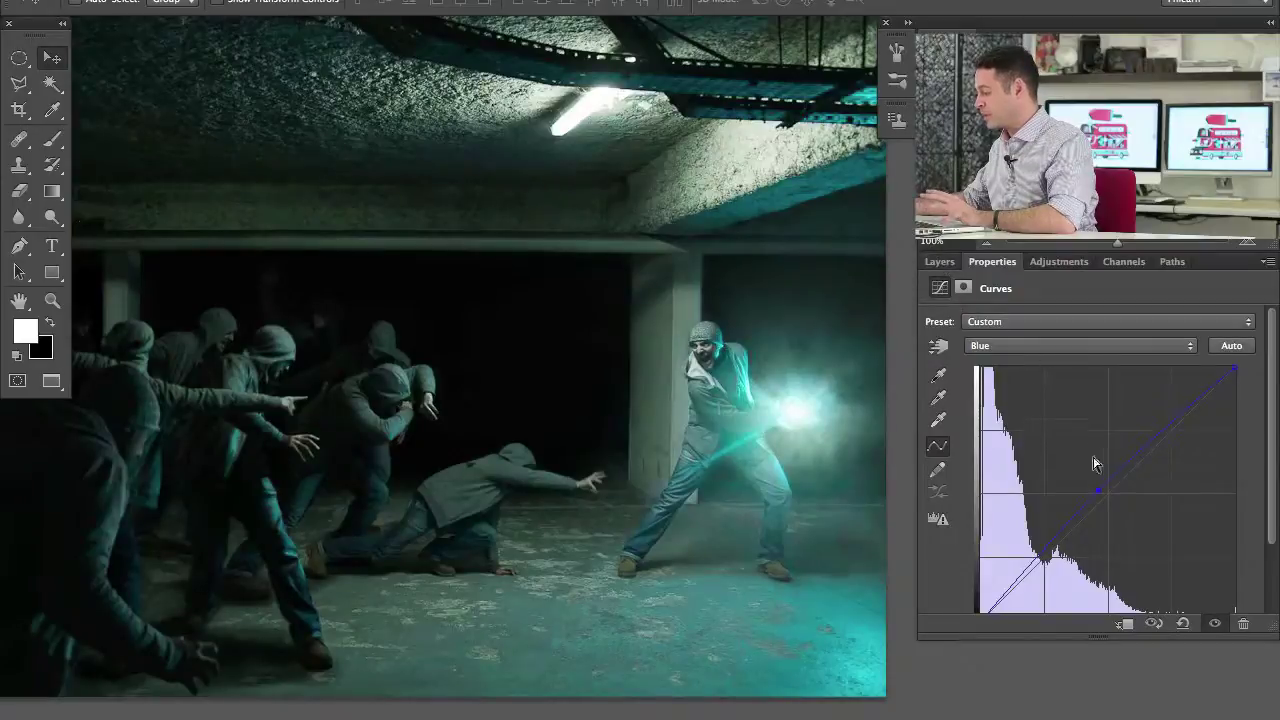
pyautogui.click(937, 260)
# - Compare Curves 1 and Hue/Saturation 1 on and off, leaving both visible
pyautogui.click(934, 371)
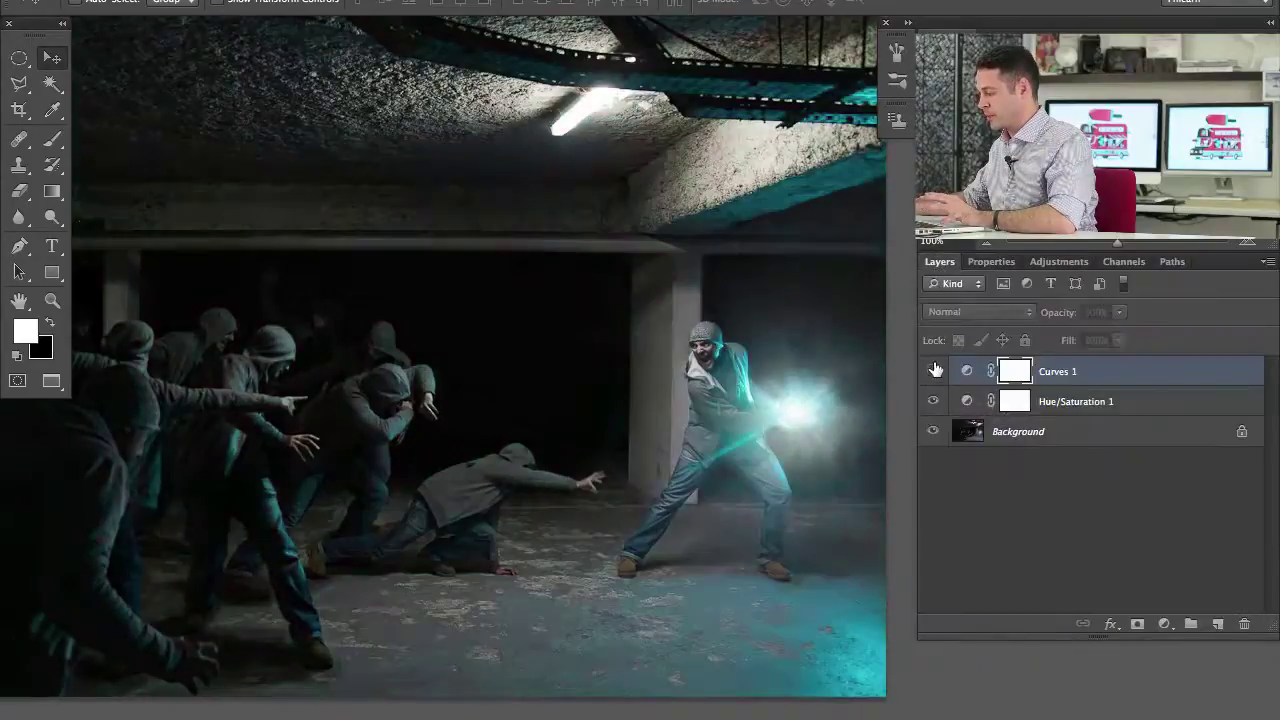
pyautogui.click(934, 371)
pyautogui.click(934, 371)
pyautogui.click(934, 371)
pyautogui.click(934, 371)
pyautogui.click(934, 371)
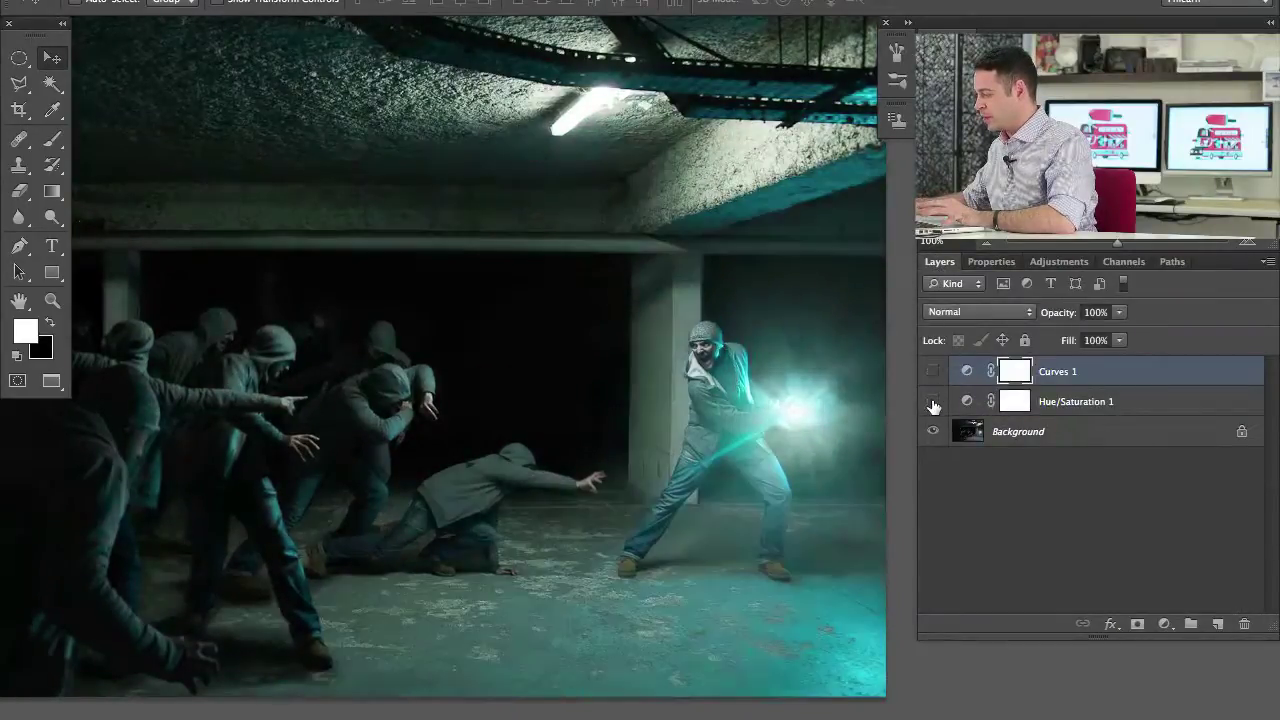
pyautogui.click(933, 401)
pyautogui.click(934, 401)
pyautogui.click(934, 401)
pyautogui.click(934, 401)
pyautogui.click(934, 401)
pyautogui.click(934, 401)
pyautogui.click(934, 401)
pyautogui.click(934, 401)
pyautogui.click(932, 371)
pyautogui.click(932, 371)
pyautogui.click(931, 371)
pyautogui.click(931, 371)
pyautogui.click(930, 371)
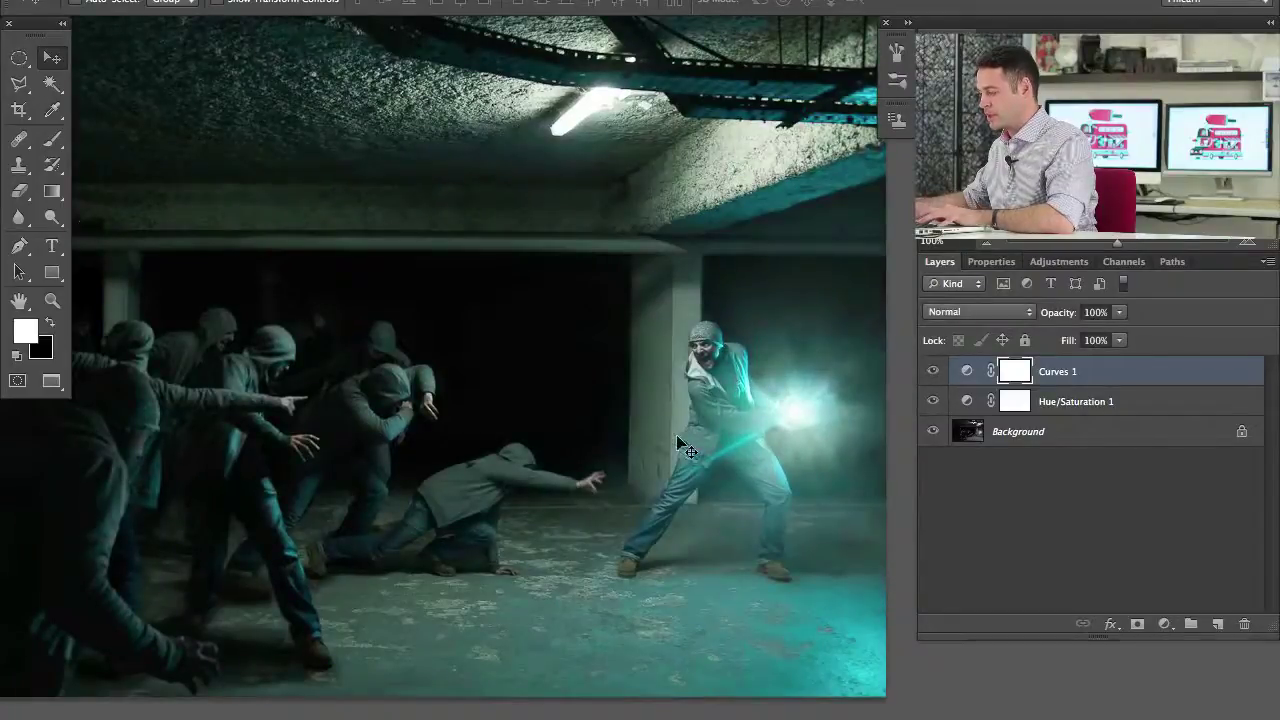
# - Compare the Curves 1 brightening on and off again, keeping it switched on
pyautogui.moveTo(835, 365); pyautogui.dragTo(845, 341)
pyautogui.hscroll(-5, 751, 434)
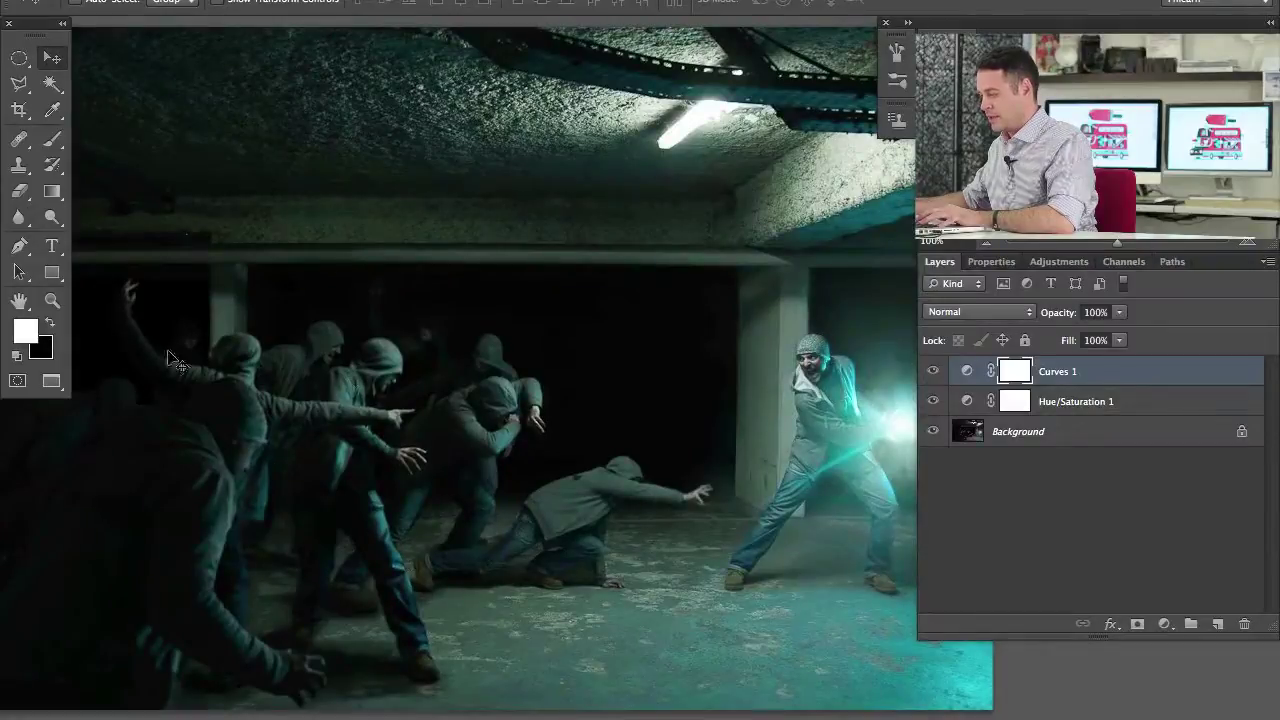
pyautogui.click(933, 371)
pyautogui.click(933, 371)
pyautogui.click(933, 371)
pyautogui.click(933, 371)
pyautogui.click(933, 371)
pyautogui.click(933, 371)
pyautogui.click(935, 372)
pyautogui.click(935, 372)
pyautogui.click(935, 372)
pyautogui.click(936, 372)
pyautogui.click(937, 372)
pyautogui.click(937, 372)
pyautogui.click(937, 372)
pyautogui.click(937, 372)
# - Zoom out to 66.67% and scroll around the whole composition
pyautogui.press('super+minus')
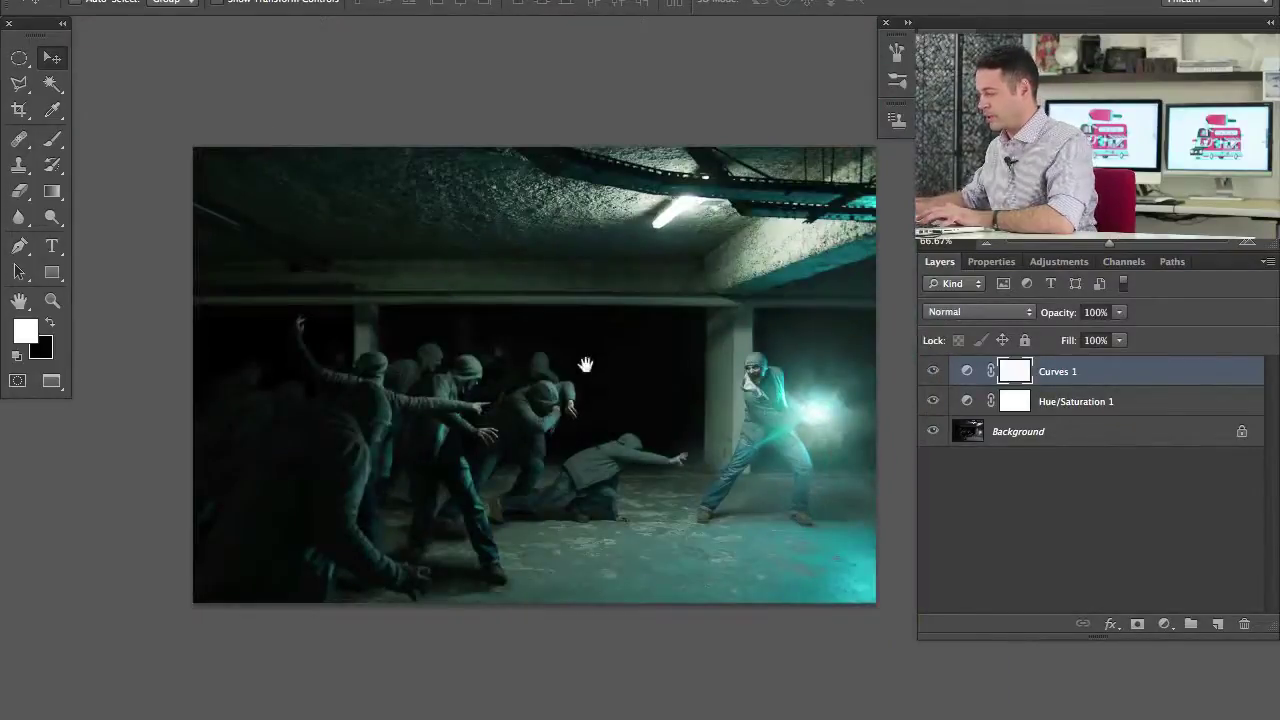
pyautogui.hscroll(1, 575, 400)
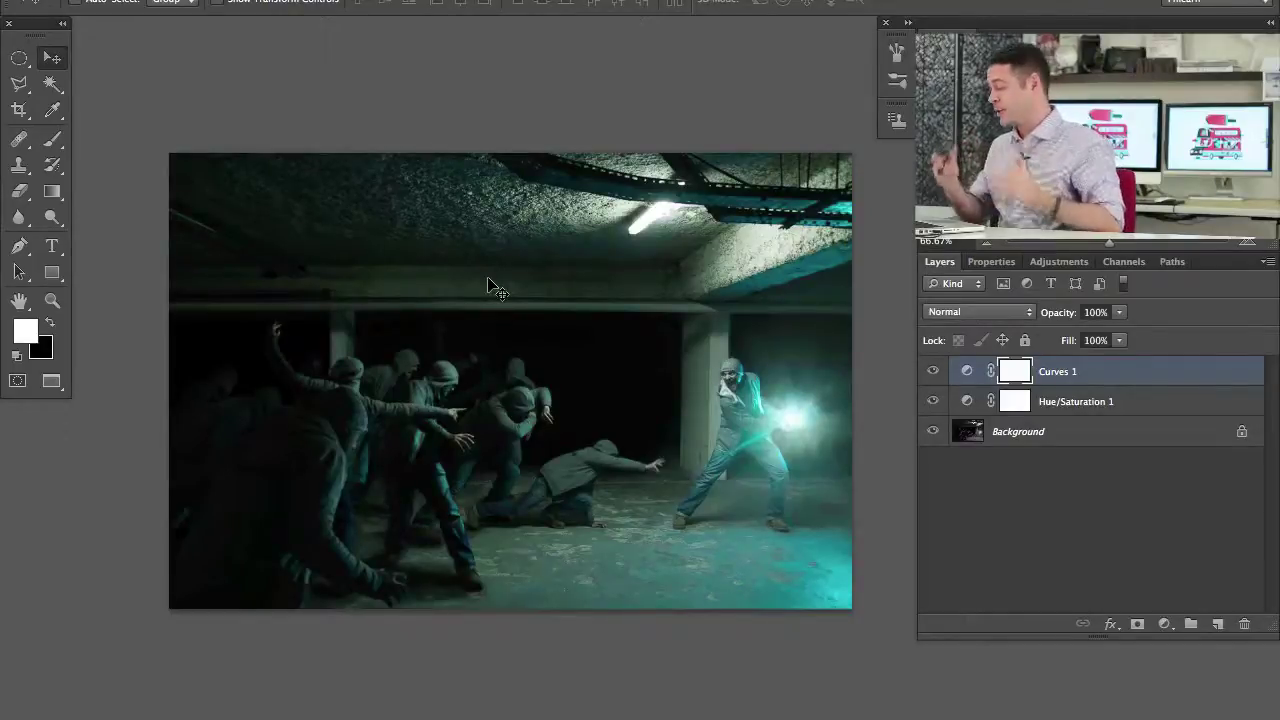
pyautogui.scroll(1, 735, 375)
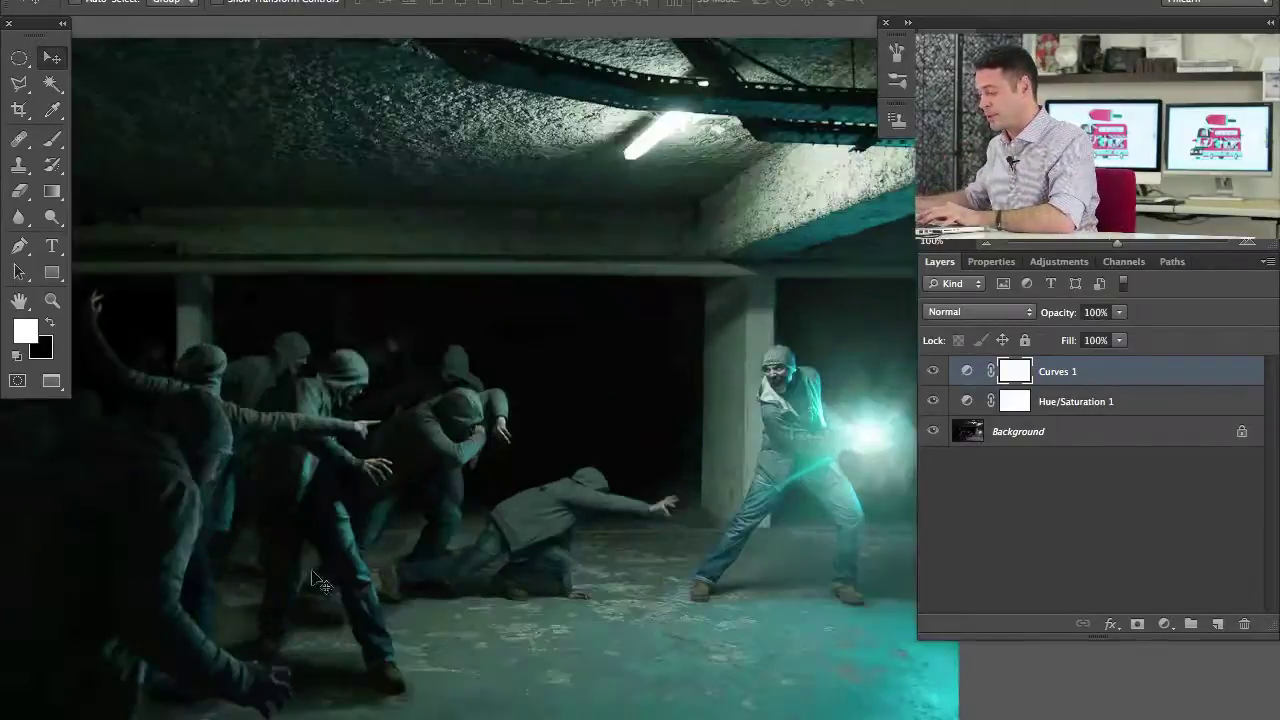
pyautogui.hscroll(-2, 523, 443)
pyautogui.scroll(-1, 523, 443)
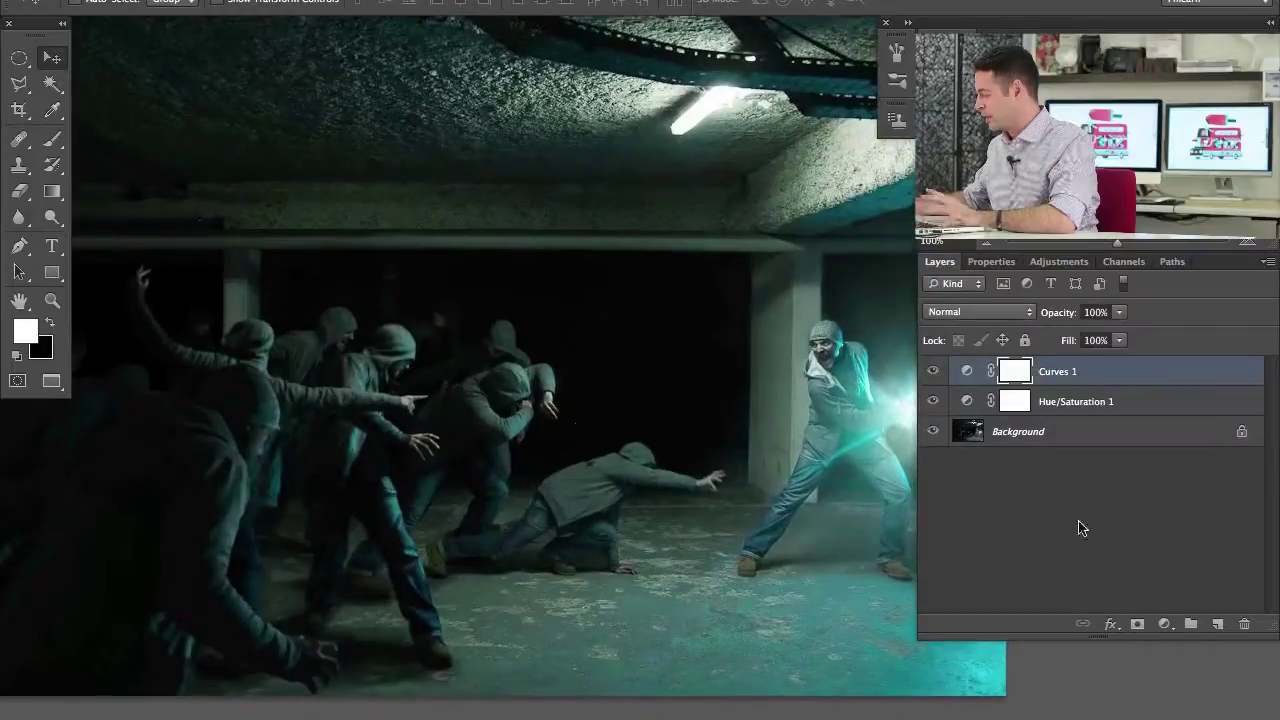
# - Add an empty Layer 1 and set the foreground colour to brown #5d4121
pyautogui.click(1219, 625)
pyautogui.press('d')
pyautogui.click(27, 336)
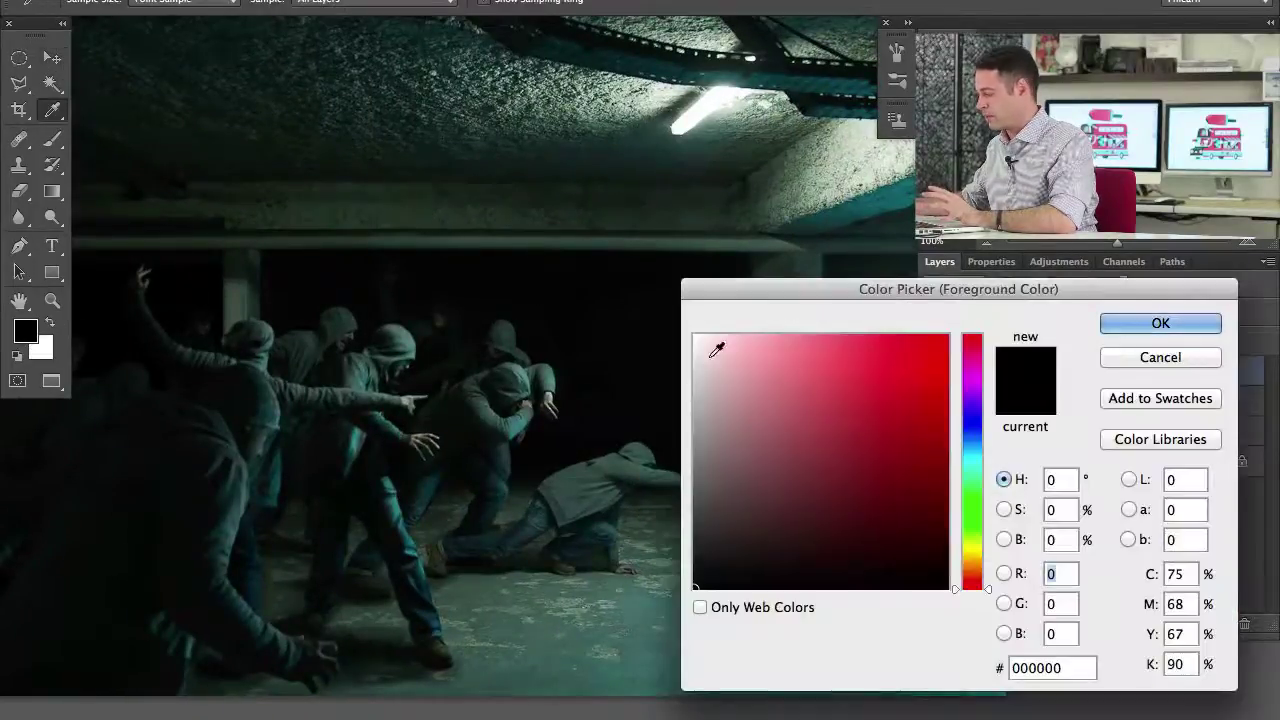
pyautogui.moveTo(877, 289); pyautogui.dragTo(527, 153)
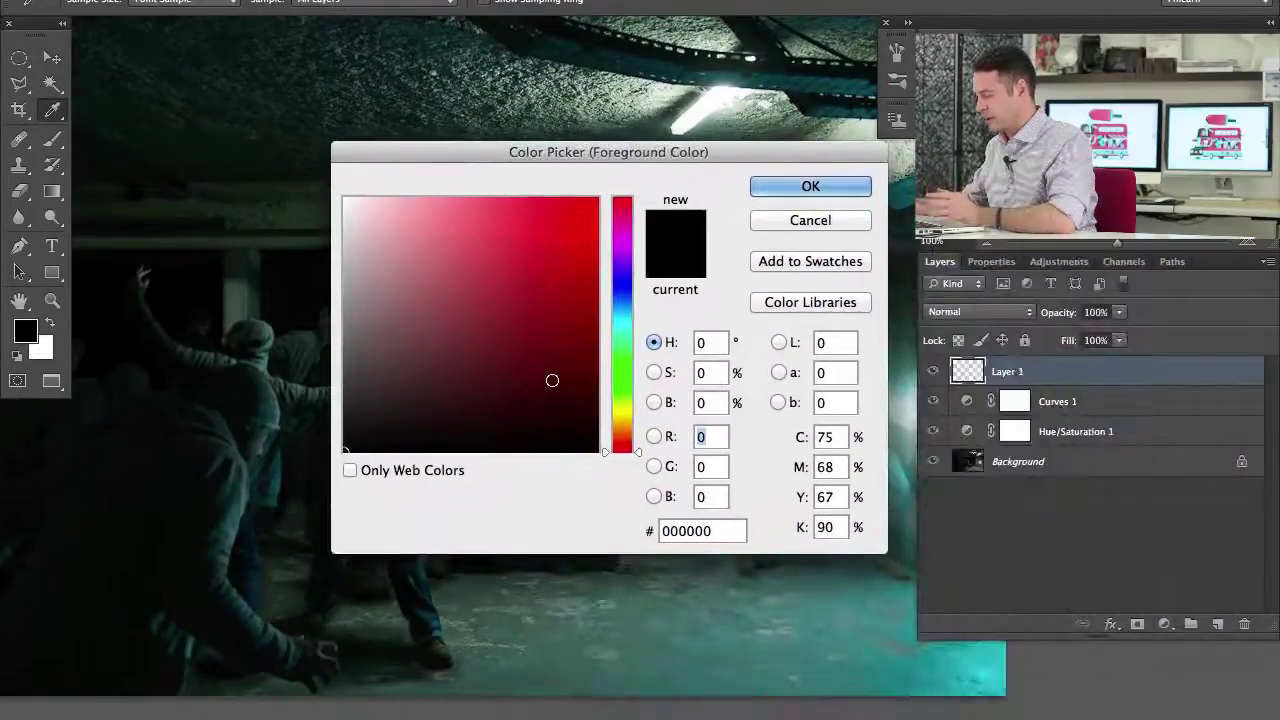
pyautogui.click(550, 381)
pyautogui.click(539, 373)
pyautogui.click(626, 432)
pyautogui.click(626, 430)
pyautogui.click(514, 363)
pyautogui.click(508, 359)
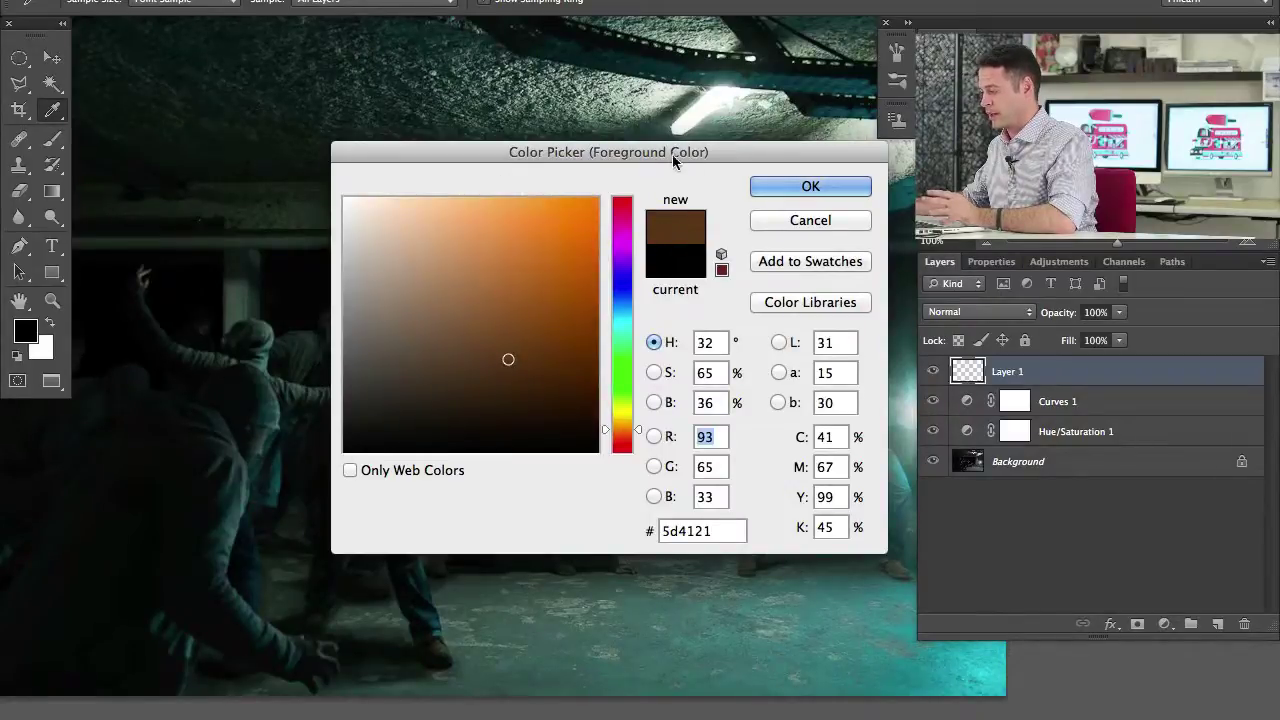
pyautogui.moveTo(661, 155); pyautogui.dragTo(640, 152)
pyautogui.click(786, 182)
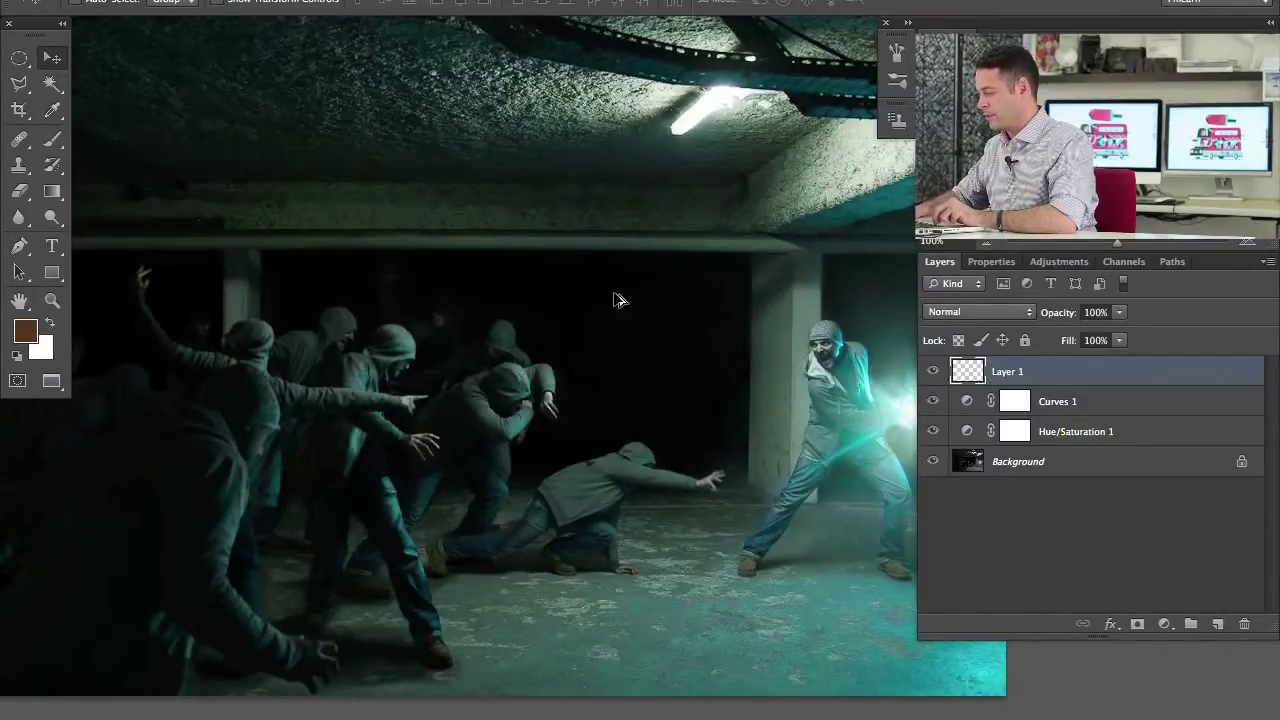
# - Fill Layer 1 with the brown foreground colour and set its blend mode to Lighten
pyautogui.hotkey('alt', 'BackSpace')
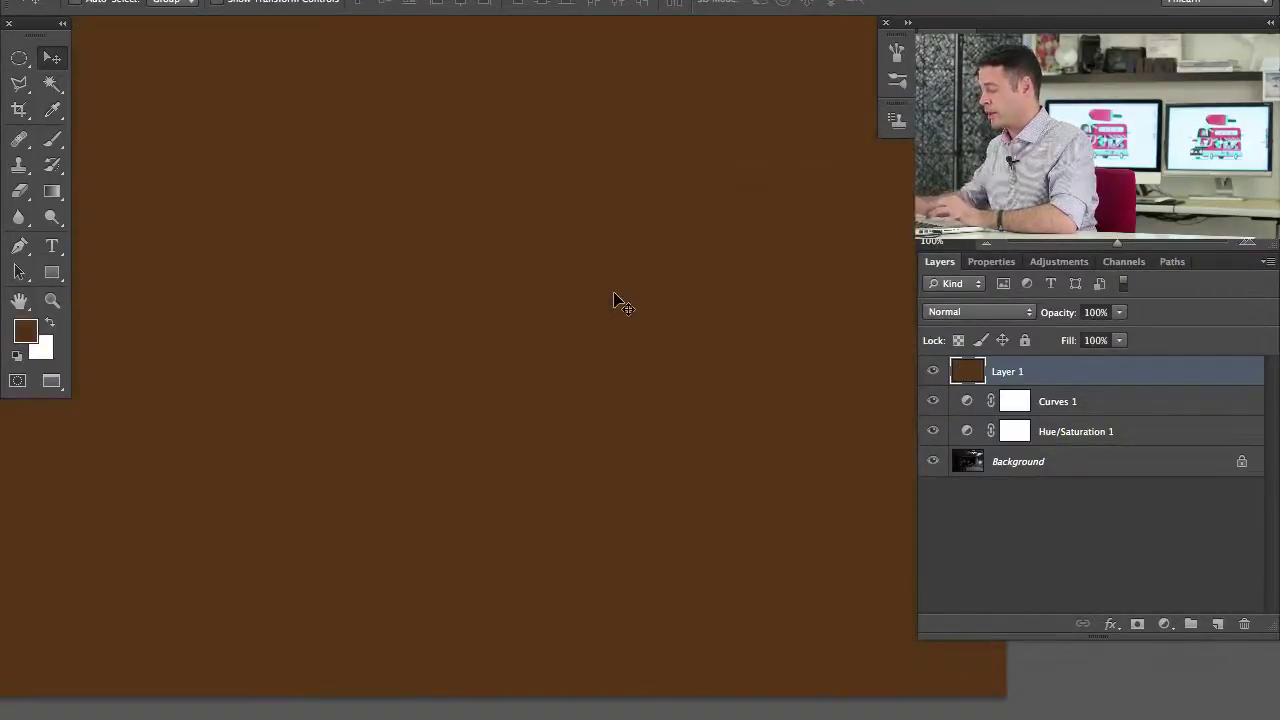
pyautogui.hscroll(-2, 629, 349)
pyautogui.scroll(1, 629, 349)
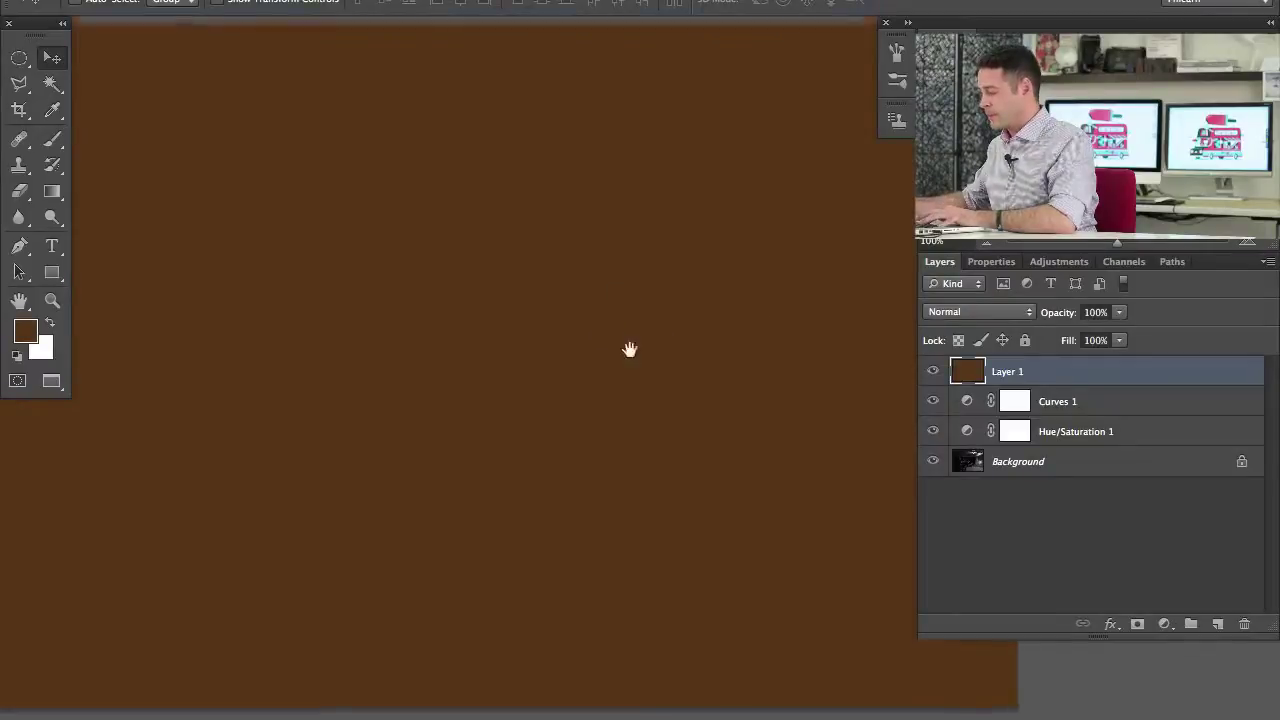
pyautogui.click(996, 311)
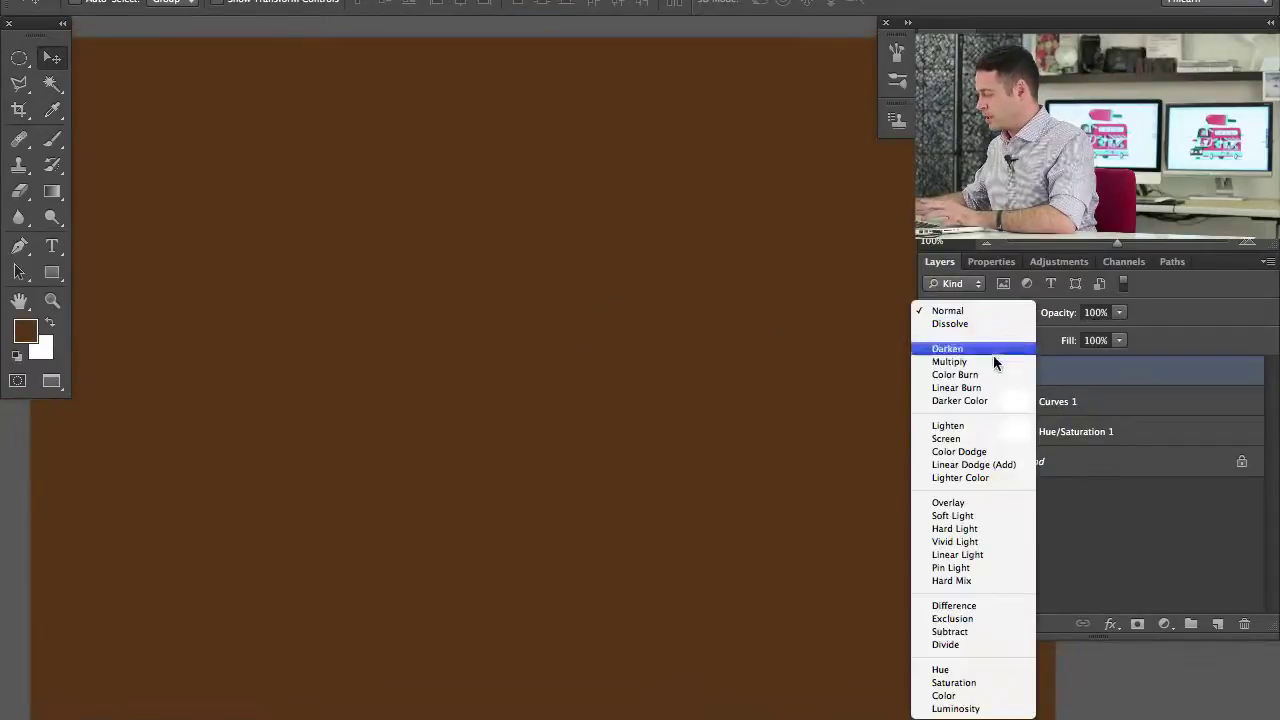
pyautogui.click(993, 424)
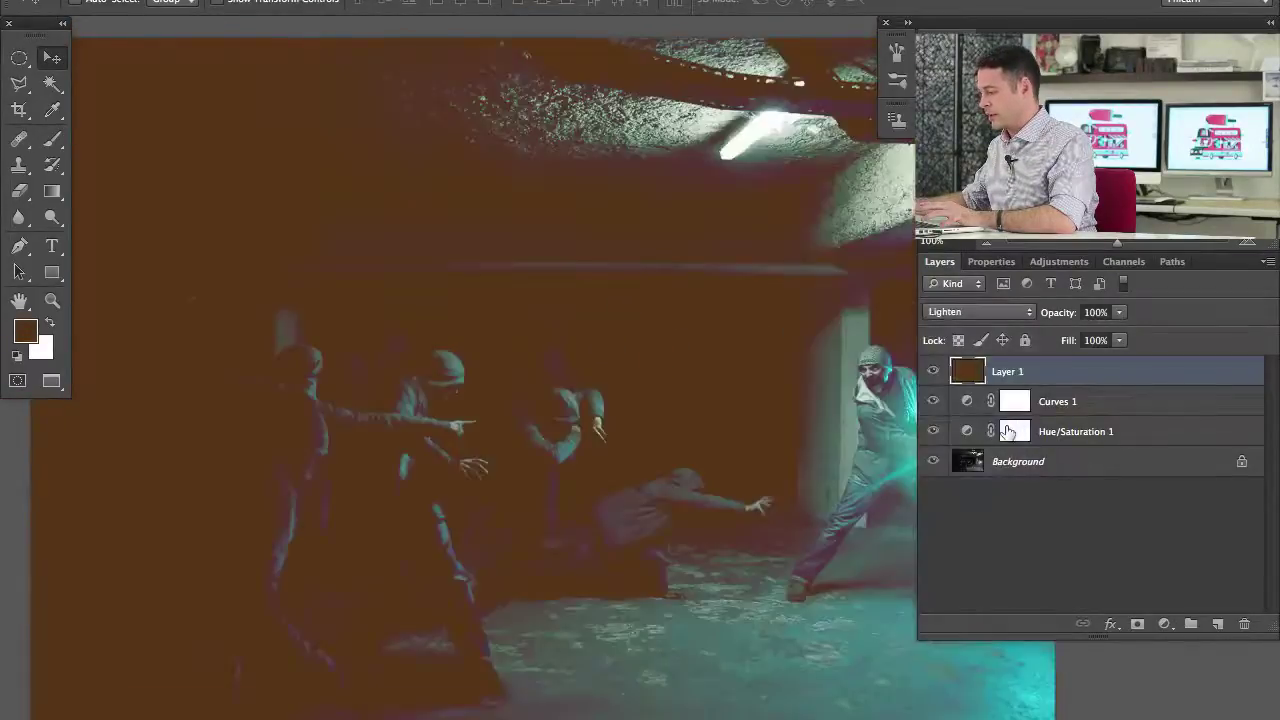
pyautogui.click(932, 373)
pyautogui.click(932, 373)
pyautogui.click(932, 373)
pyautogui.click(932, 373)
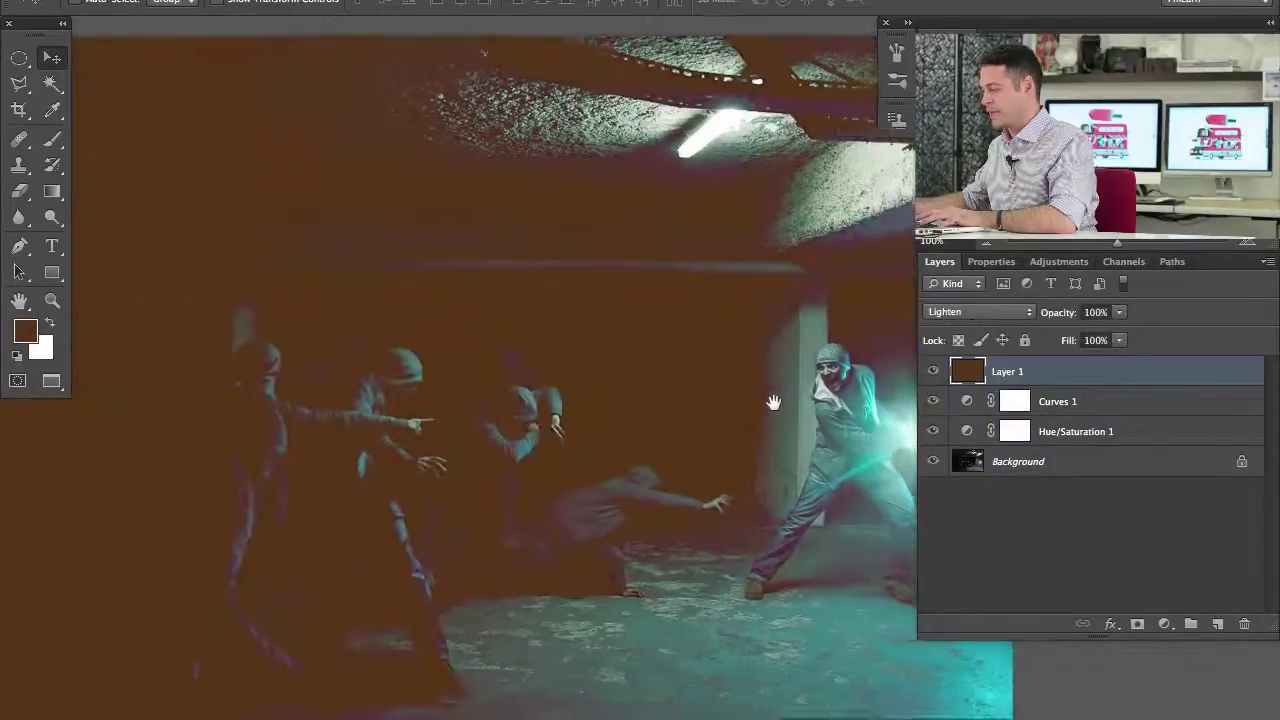
# - Compare the brown Lighten overlay on and off near the glowing figure, leaving it visible
pyautogui.moveTo(771, 402); pyautogui.dragTo(689, 398)
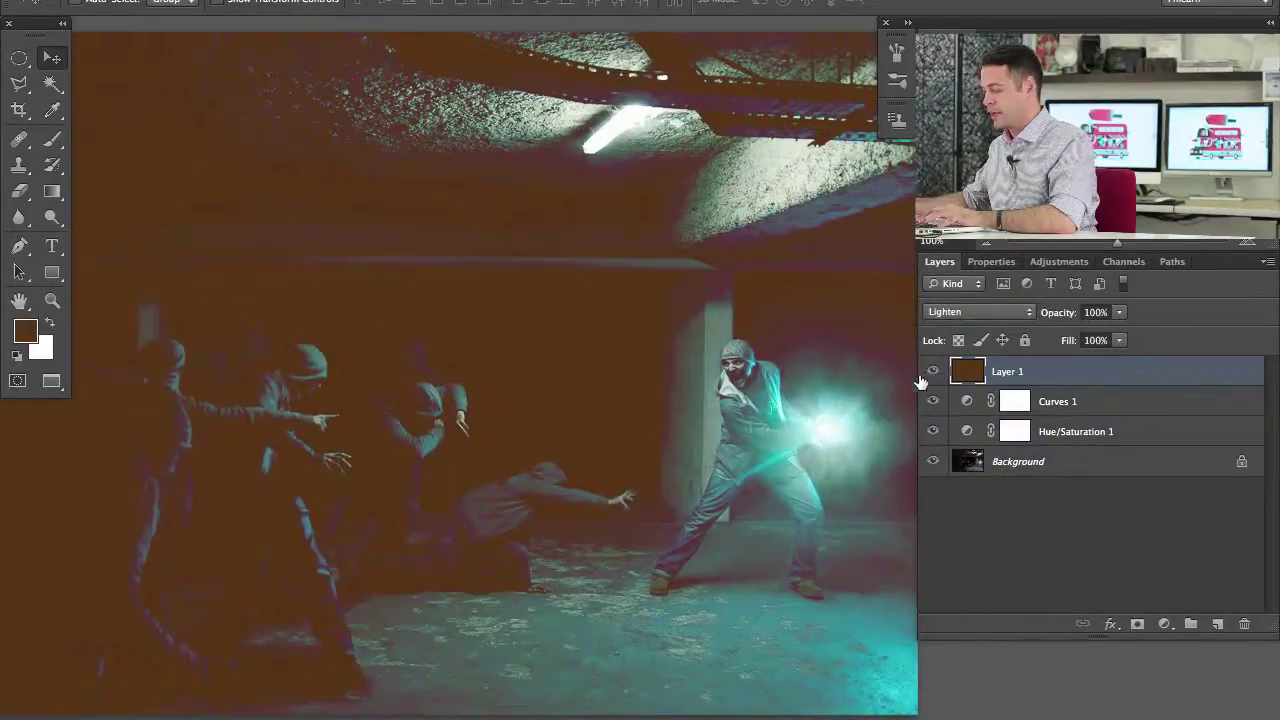
pyautogui.click(931, 373)
pyautogui.click(931, 373)
pyautogui.click(930, 373)
pyautogui.click(929, 373)
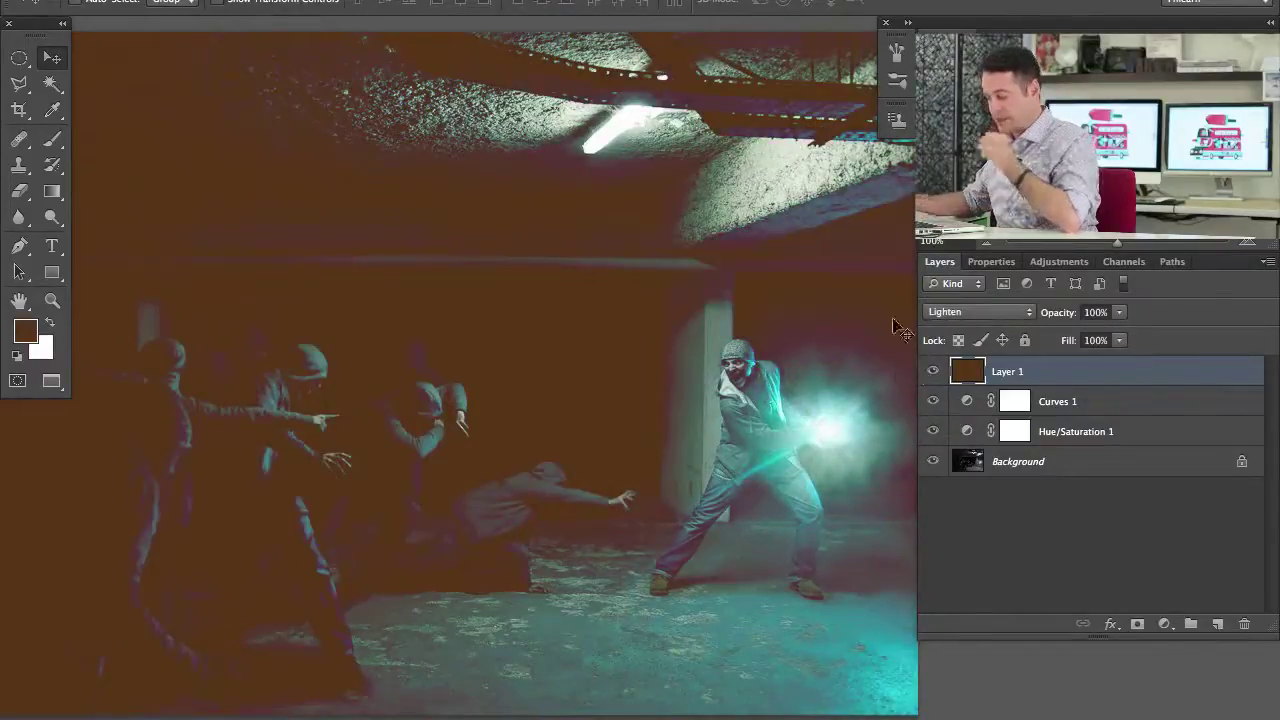
pyautogui.click(931, 373)
pyautogui.click(931, 373)
pyautogui.click(931, 373)
pyautogui.click(931, 373)
pyautogui.moveTo(666, 423); pyautogui.dragTo(736, 424)
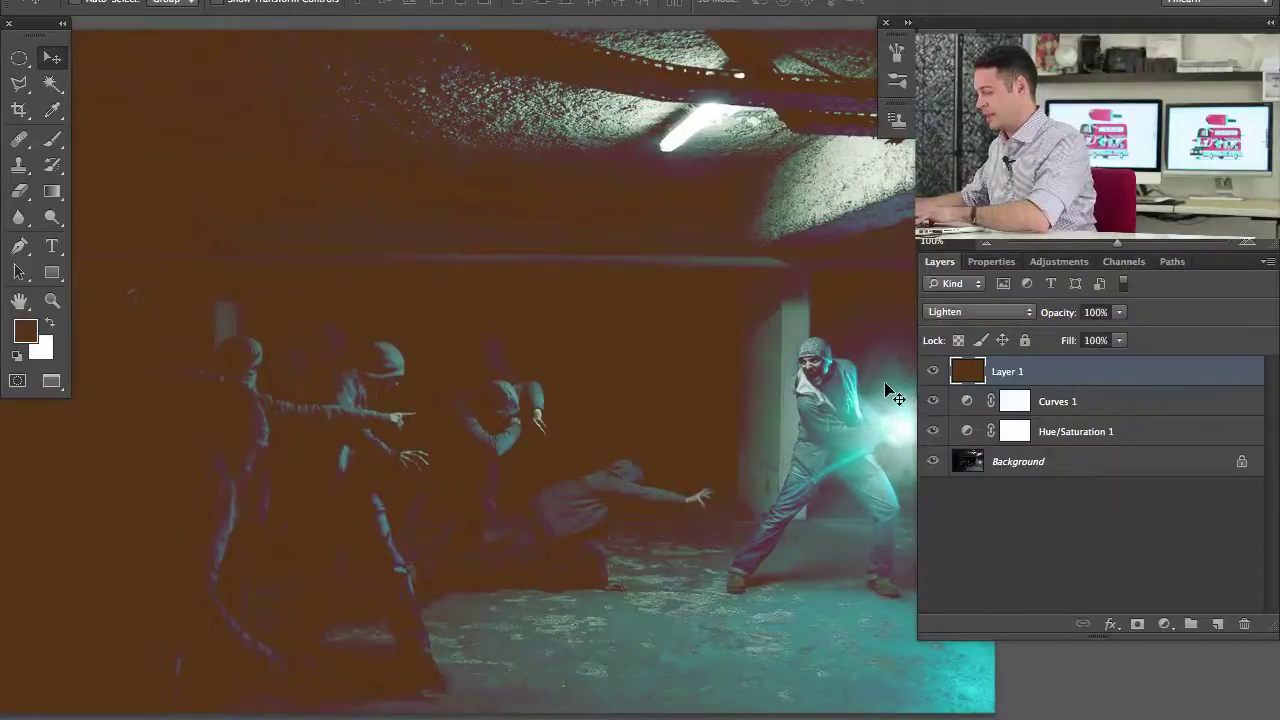
# - Apply Hue/Saturation to Layer 1's brown fill with Saturation +25 and Lightness -53
pyautogui.hotkey('ctrl', 'u')
pyautogui.moveTo(950, 376)
pyautogui.mouseDown()
pyautogui.moveTo(952, 405)
pyautogui.moveTo(935, 367)
pyautogui.mouseUp()
pyautogui.moveTo(968, 610); pyautogui.dragTo(939, 606)
pyautogui.click(987, 553)
pyautogui.moveTo(988, 551); pyautogui.dragTo(997, 552)
pyautogui.moveTo(971, 499)
pyautogui.mouseDown()
pyautogui.moveTo(986, 500)
pyautogui.moveTo(971, 506)
pyautogui.mouseUp()
pyautogui.moveTo(937, 612); pyautogui.dragTo(931, 612)
pyautogui.moveTo(997, 553); pyautogui.dragTo(1016, 552)
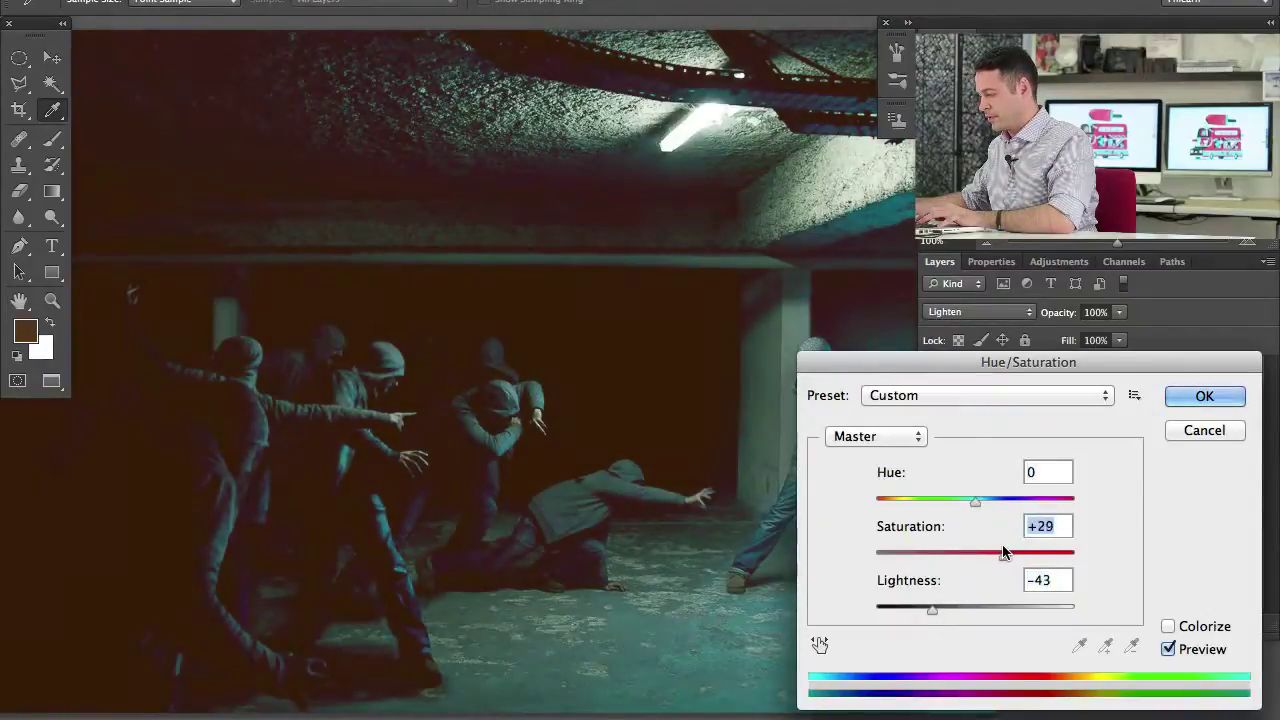
pyautogui.moveTo(937, 611); pyautogui.dragTo(921, 612)
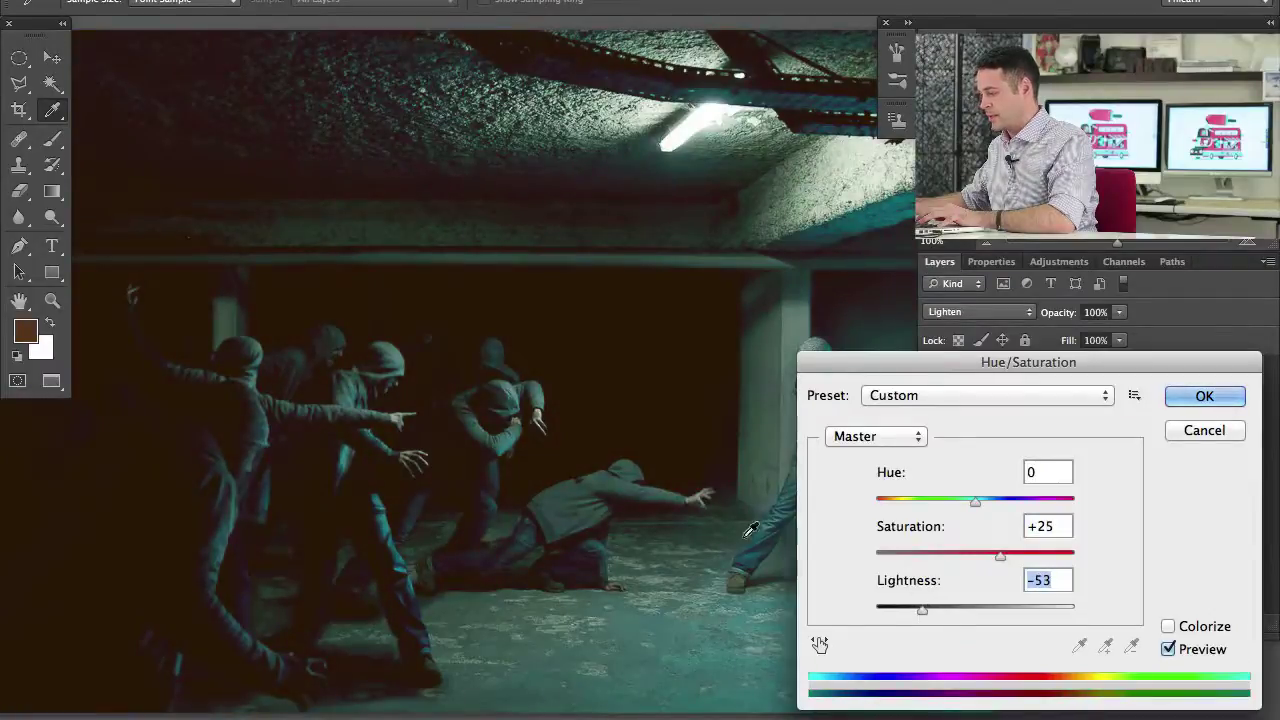
pyautogui.click(1190, 396)
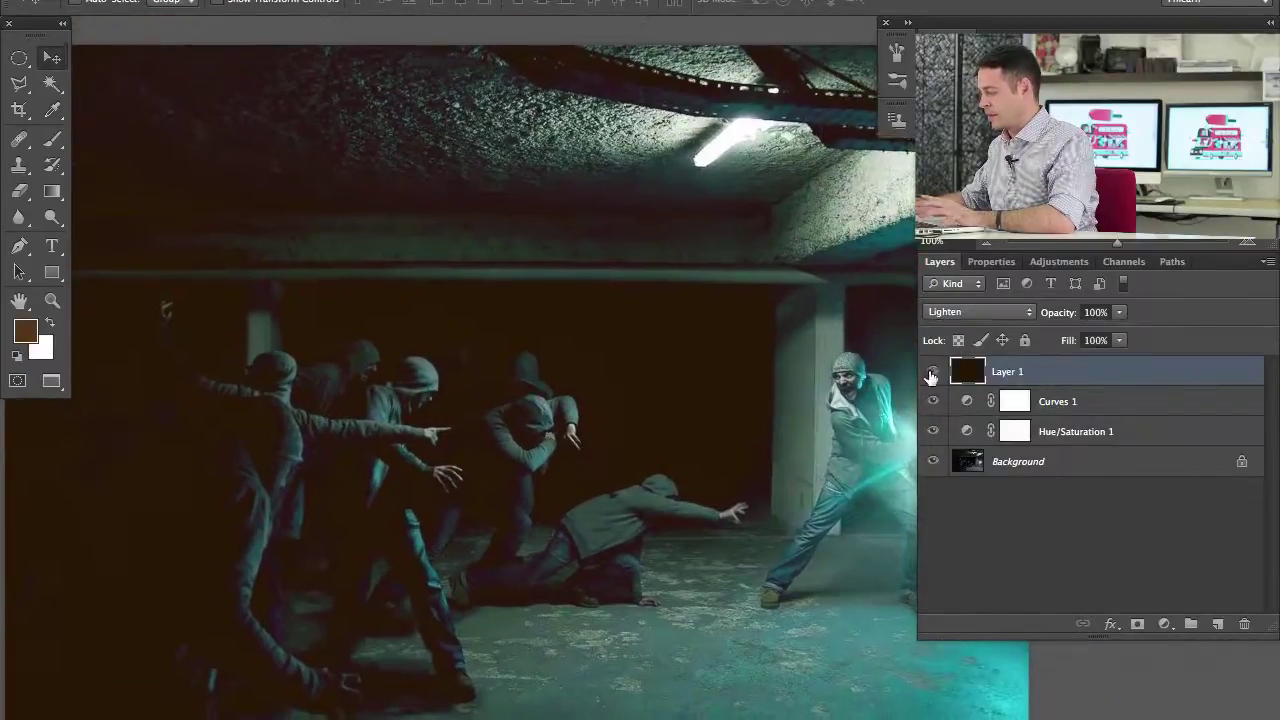
# - Compare the darkened brown layer on and off, then lower its opacity to 77%
pyautogui.click(932, 372)
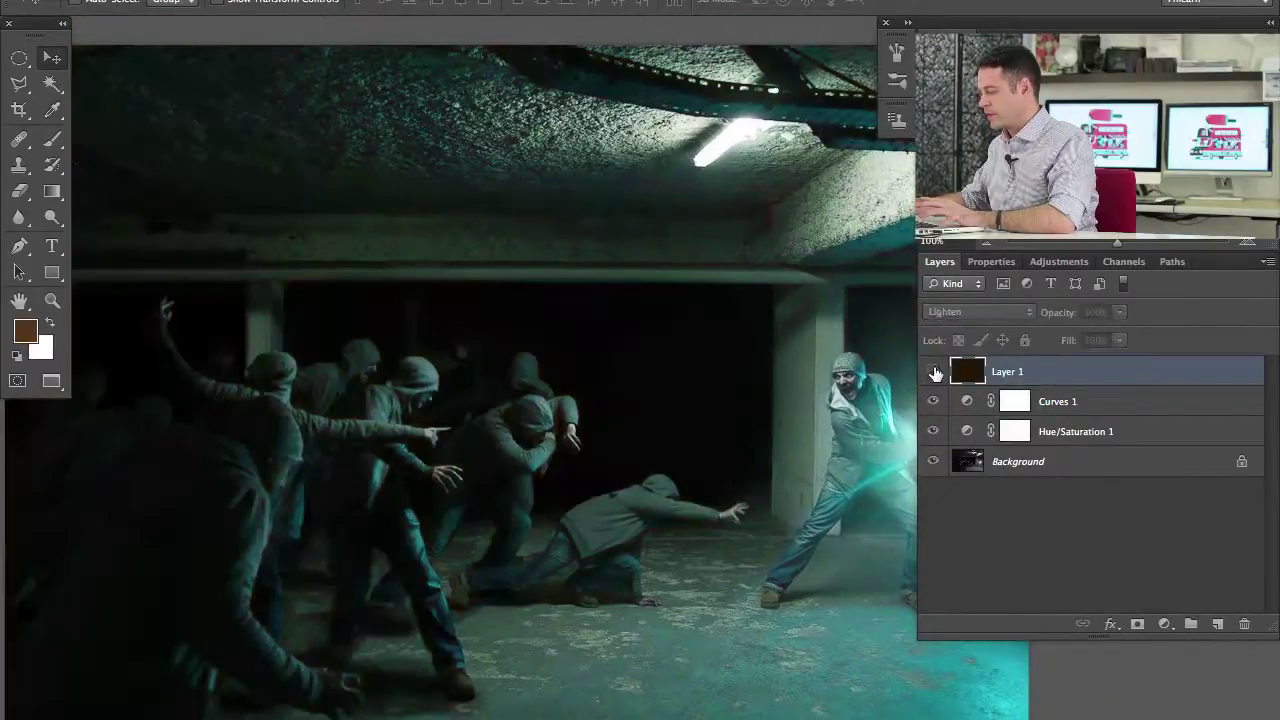
pyautogui.click(933, 372)
pyautogui.click(933, 372)
pyautogui.click(933, 372)
pyautogui.click(933, 372)
pyautogui.moveTo(1071, 319); pyautogui.dragTo(1049, 317)
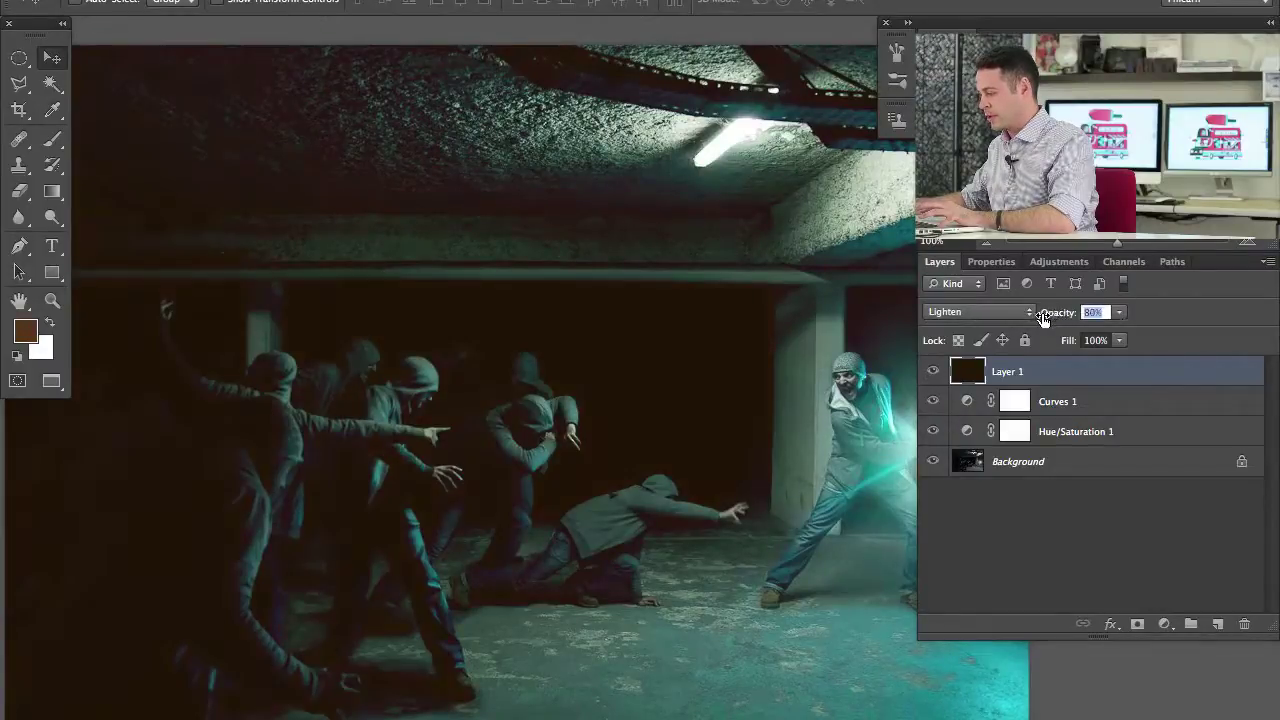
pyautogui.click(933, 372)
pyautogui.click(933, 372)
pyautogui.click(933, 372)
pyautogui.click(933, 372)
# - Zoom out to check the 77% brown tint on and off, then return to 100%
pyautogui.hotkey('ctrl', '-')
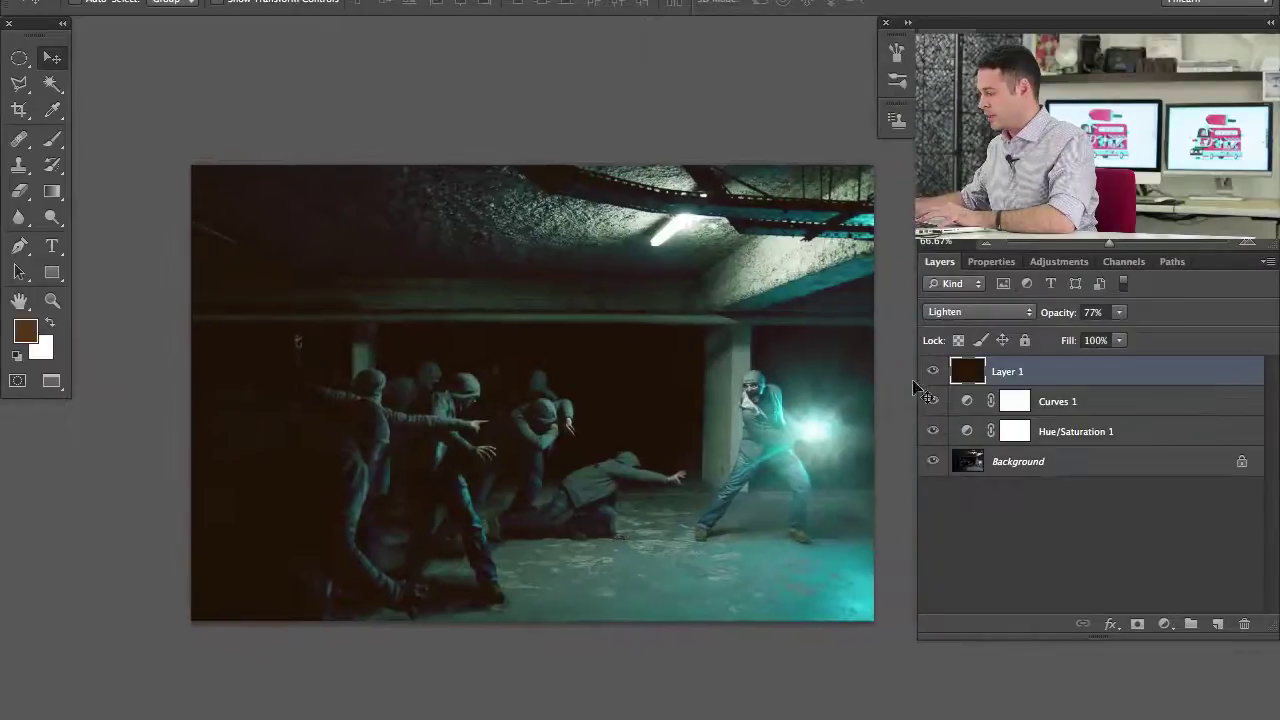
pyautogui.click(933, 372)
pyautogui.click(933, 372)
pyautogui.click(933, 372)
pyautogui.click(933, 372)
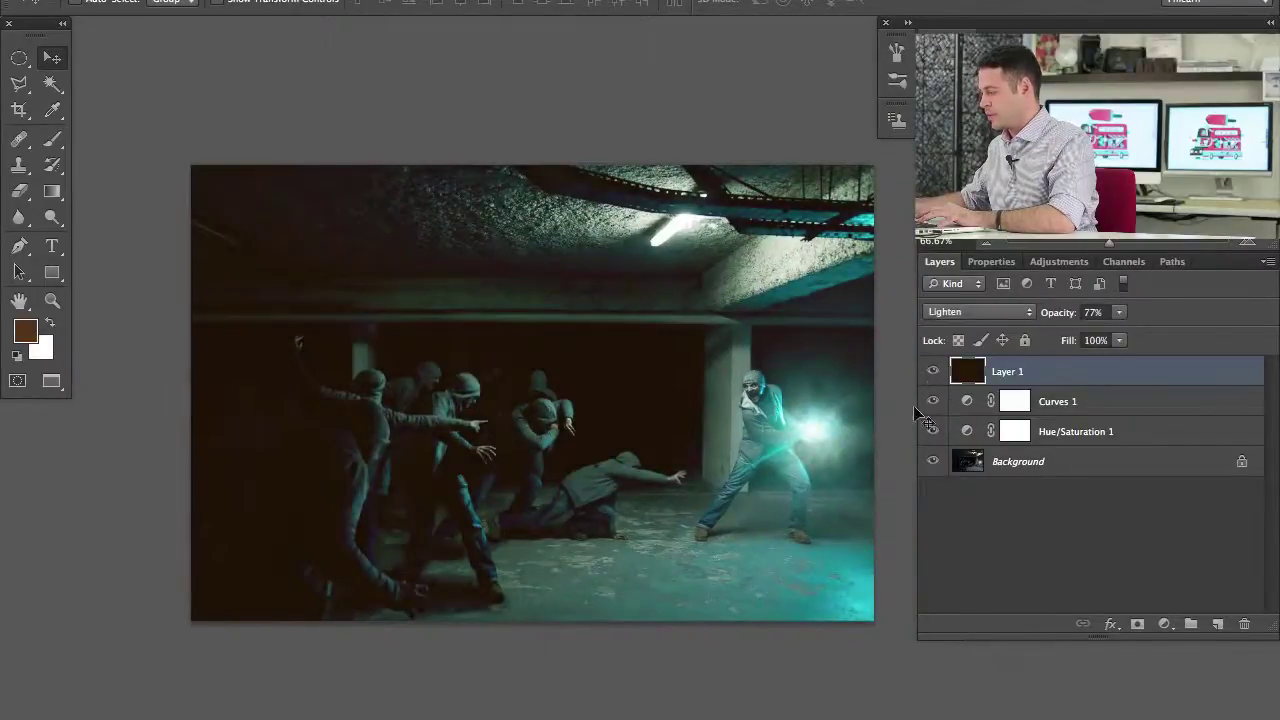
pyautogui.hotkey('ctrl', '+')
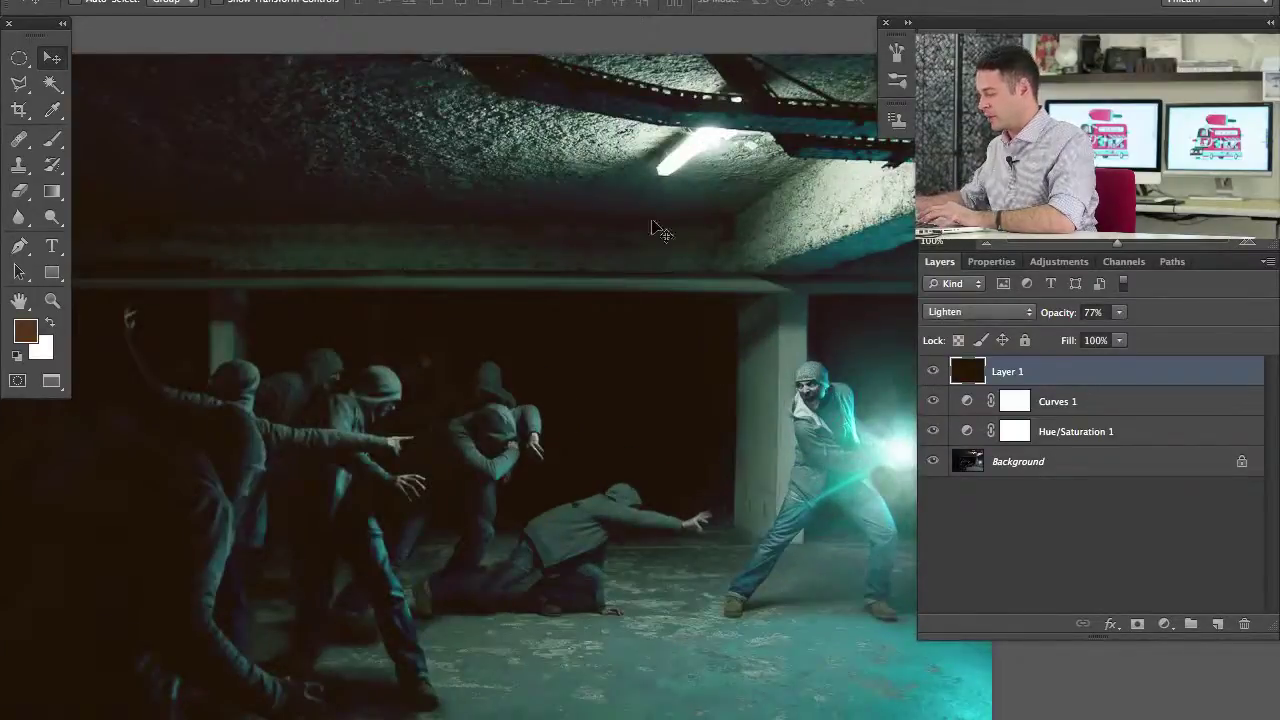
# - Hide the brown tint layer and add a new Curves 2 adjustment layer
pyautogui.click(933, 371)
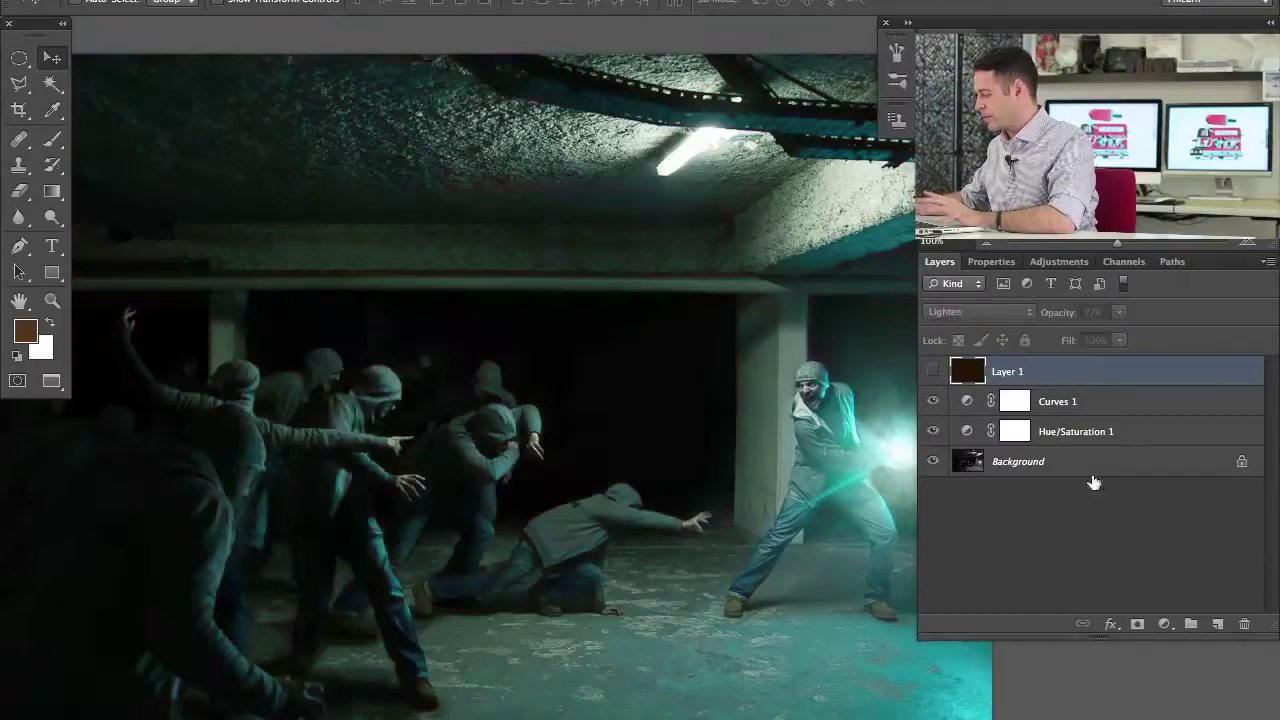
pyautogui.click(1164, 624)
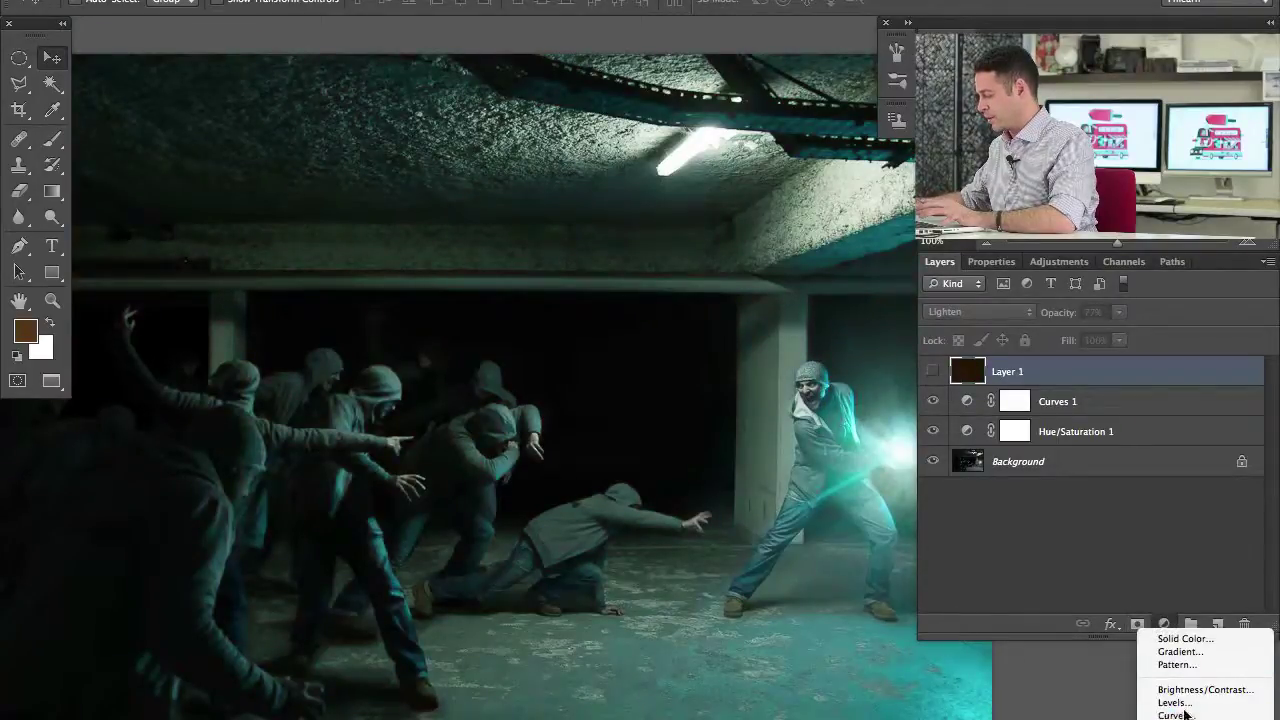
pyautogui.click(1176, 715)
pyautogui.click(1007, 350)
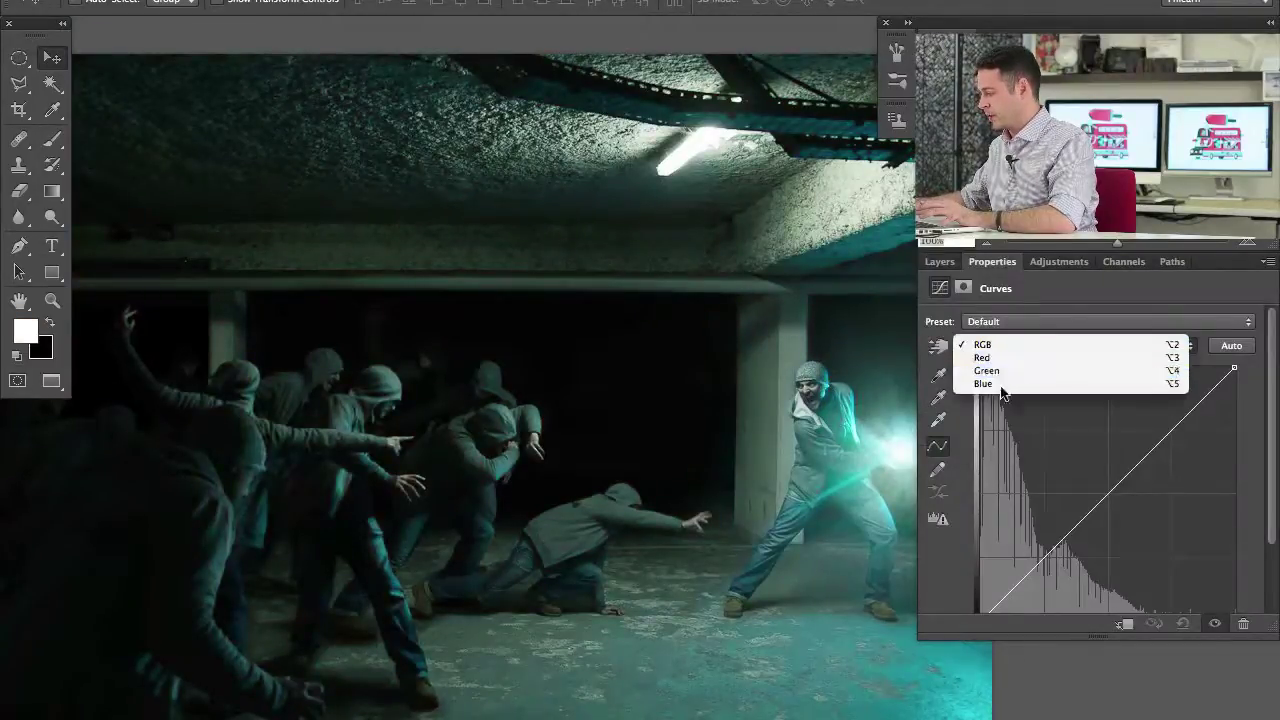
pyautogui.click(1003, 370)
pyautogui.scroll(-3, 1263, 452)
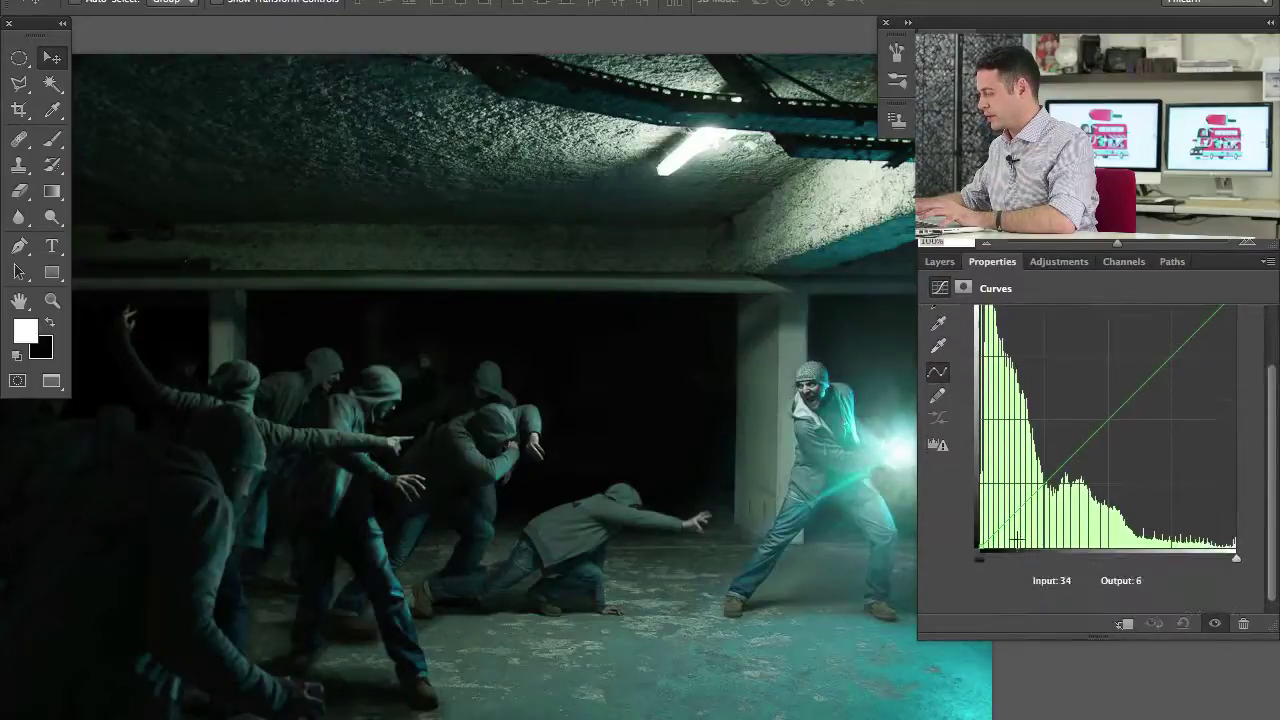
pyautogui.moveTo(979, 548)
pyautogui.mouseDown()
pyautogui.moveTo(975, 535)
pyautogui.moveTo(979, 548)
pyautogui.mouseUp()
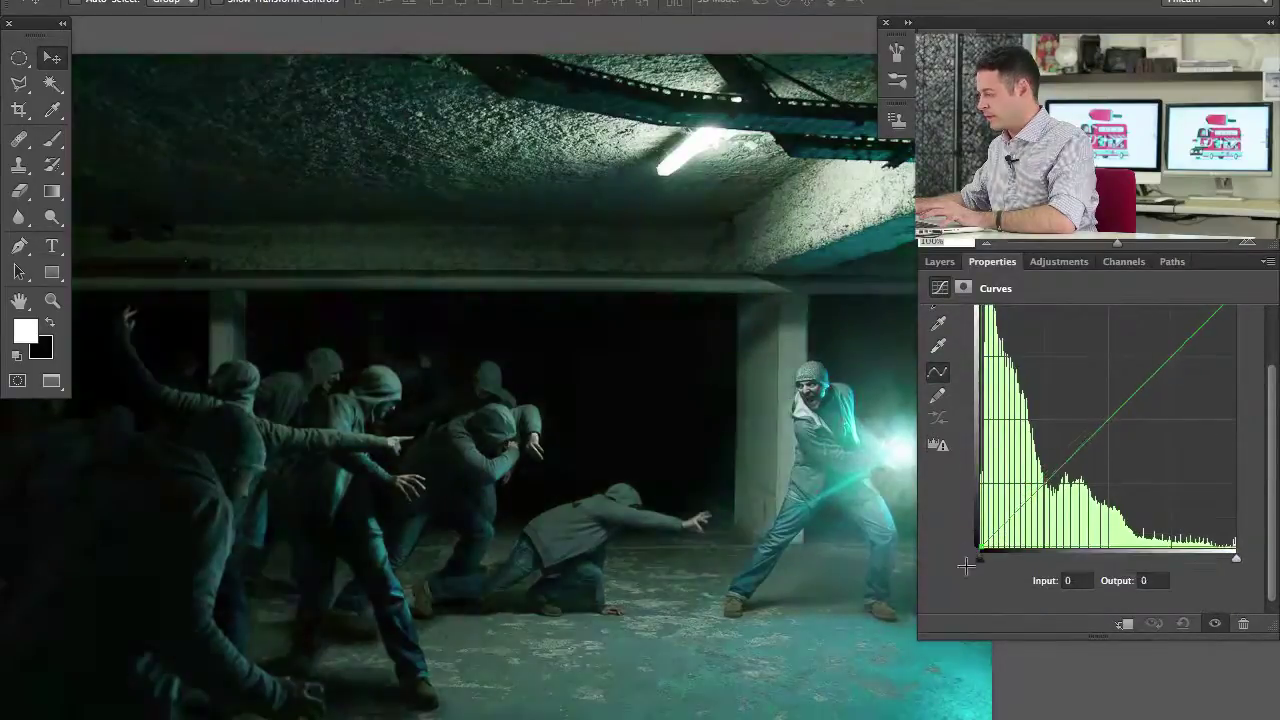
pyautogui.scroll(3, 1275, 390)
# - Raise the Red channel's black point to about Output 19 to warm the shadows
pyautogui.click(1100, 345)
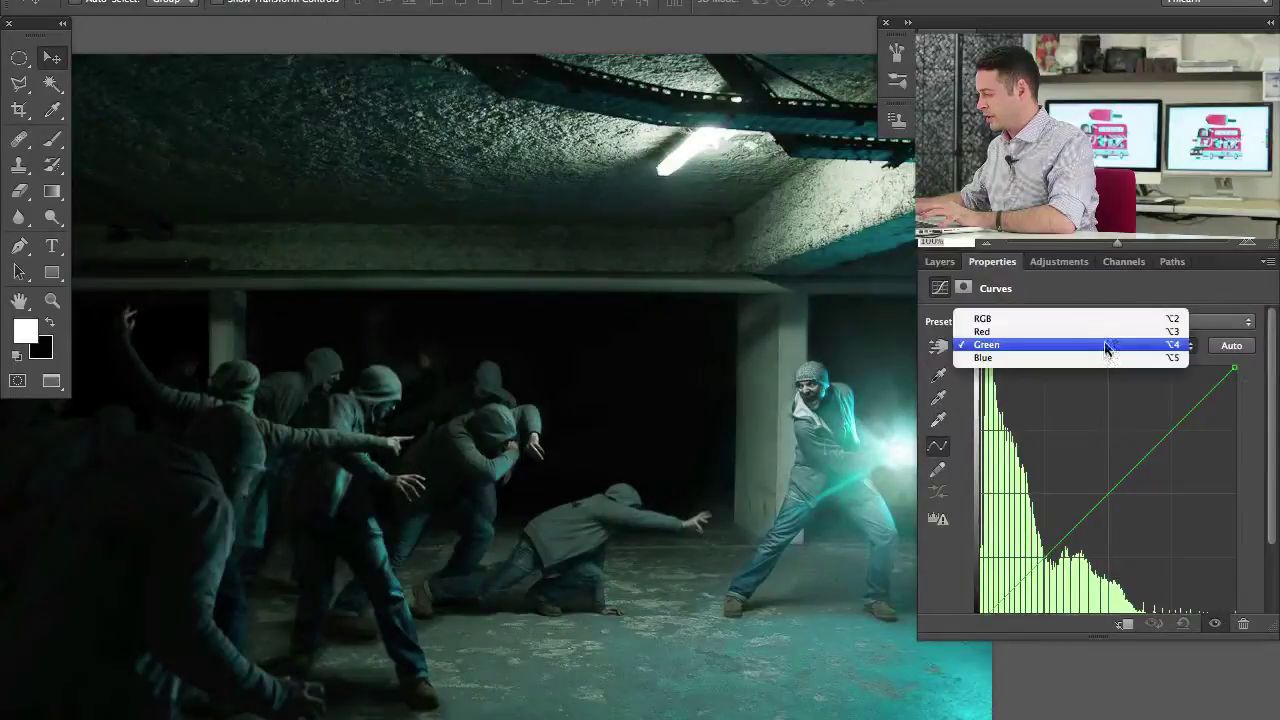
pyautogui.click(1105, 336)
pyautogui.moveTo(1273, 363); pyautogui.dragTo(1264, 409)
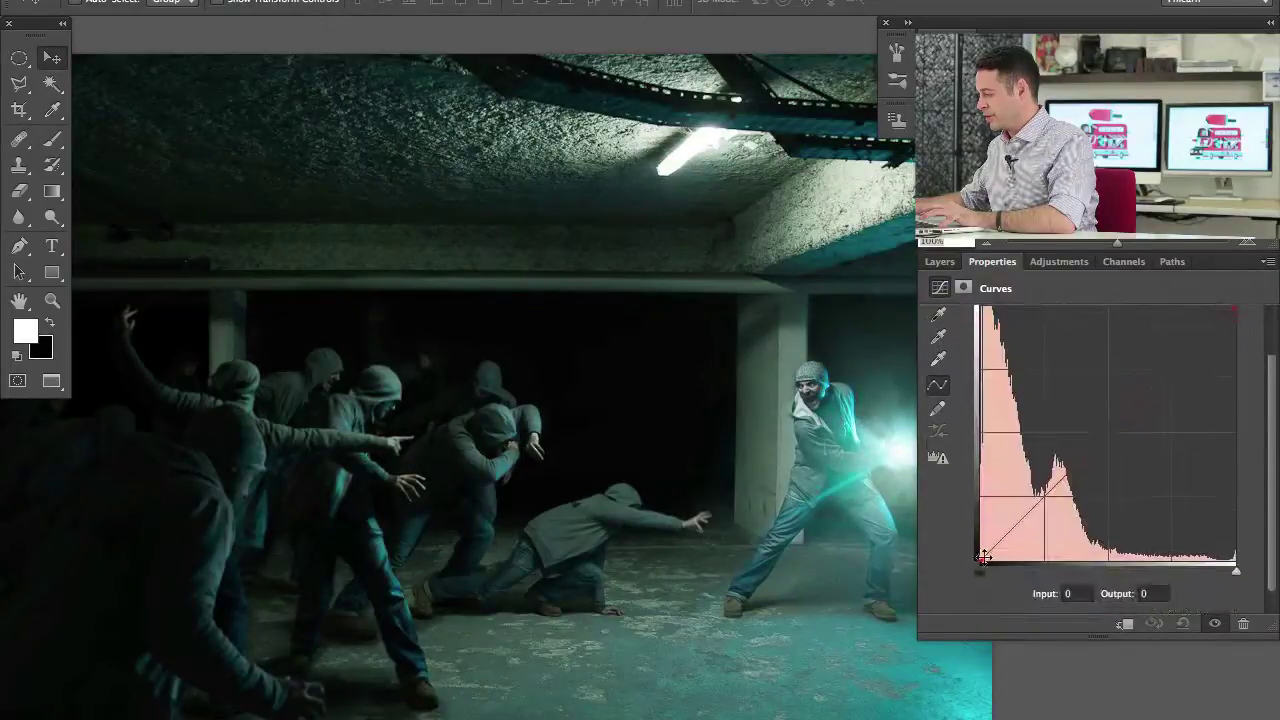
pyautogui.moveTo(980, 562); pyautogui.dragTo(975, 541)
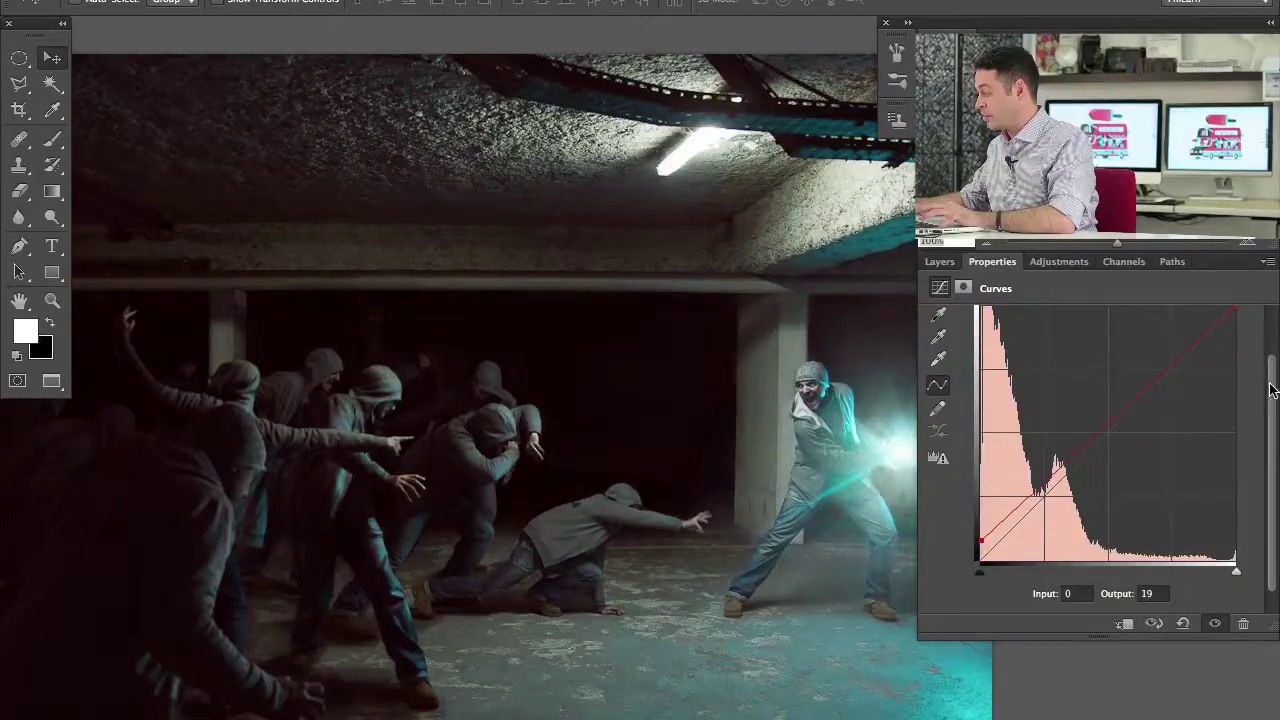
pyautogui.scroll(3, 1272, 390)
# - Lift the Blue and Green channel black points to about Output 15 and 9
pyautogui.click(1066, 347)
pyautogui.click(1066, 368)
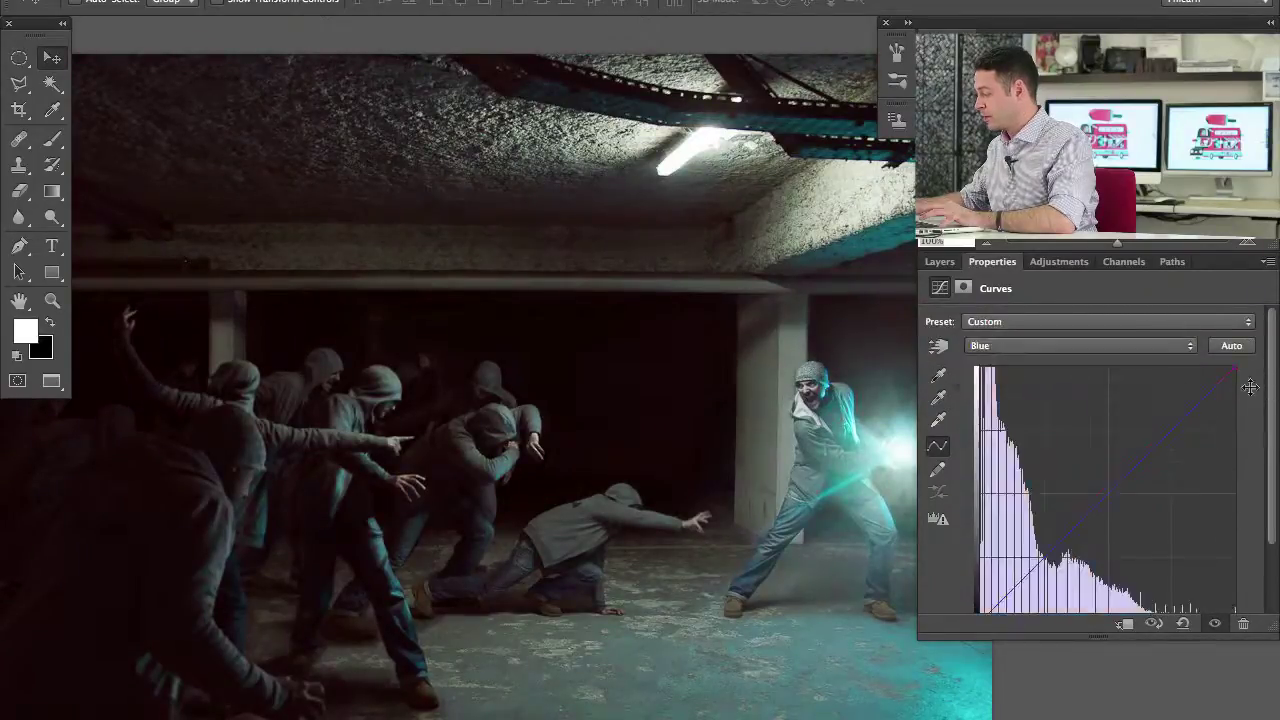
pyautogui.scroll(-3, 1258, 390)
pyautogui.moveTo(977, 545)
pyautogui.mouseDown()
pyautogui.moveTo(976, 530)
pyautogui.moveTo(979, 546)
pyautogui.mouseUp()
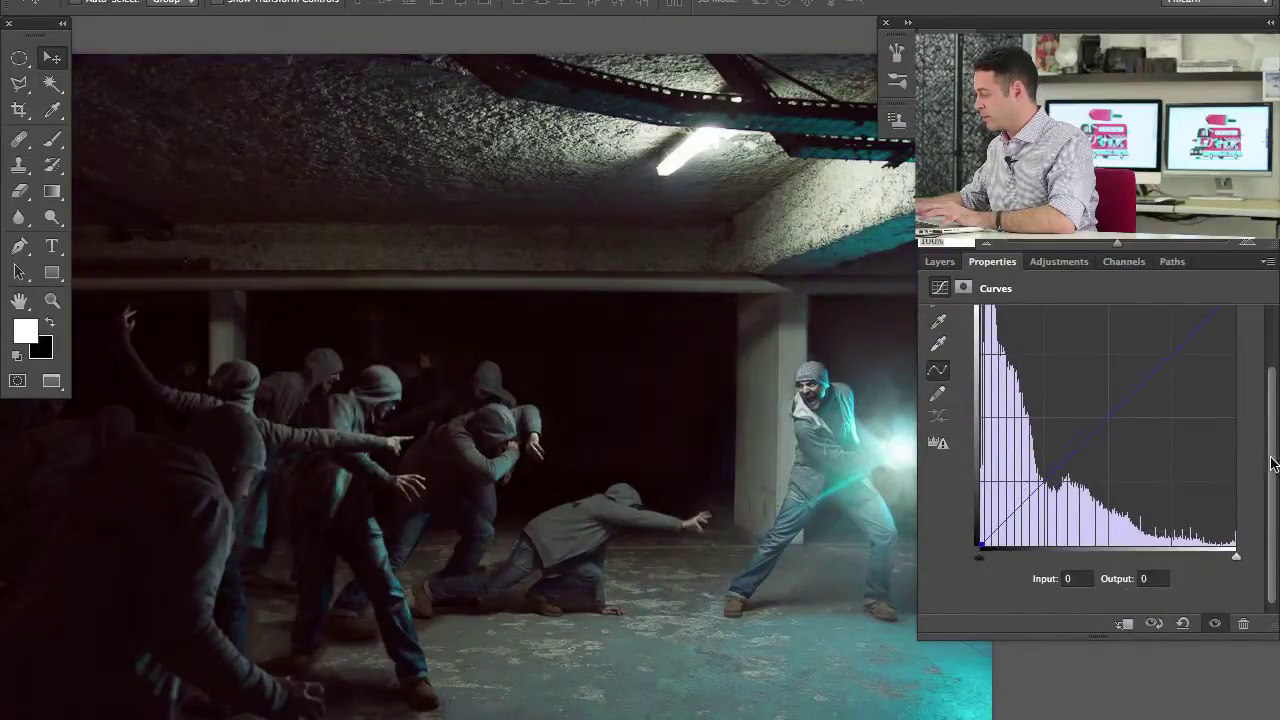
pyautogui.scroll(3, 1273, 462)
pyautogui.click(1095, 332)
pyautogui.click(1095, 316)
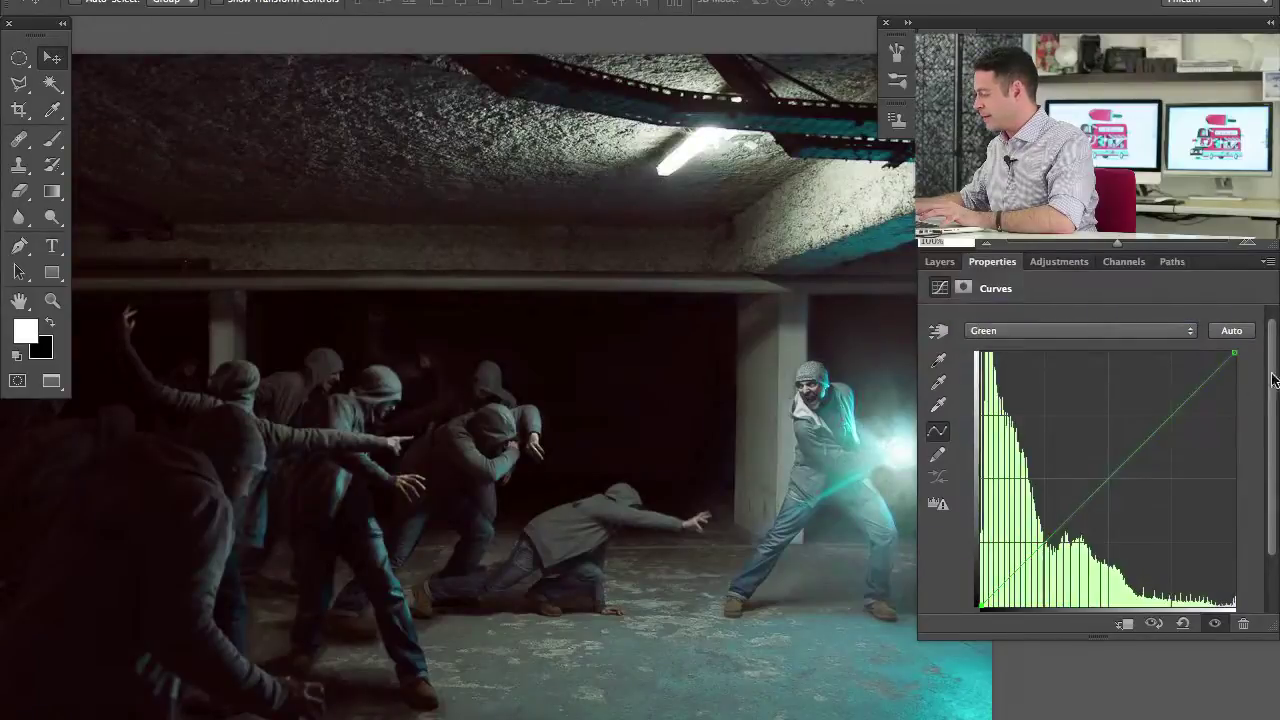
pyautogui.scroll(-2, 1100, 450)
pyautogui.moveTo(979, 556); pyautogui.dragTo(974, 554)
pyautogui.scroll(3, 1266, 396)
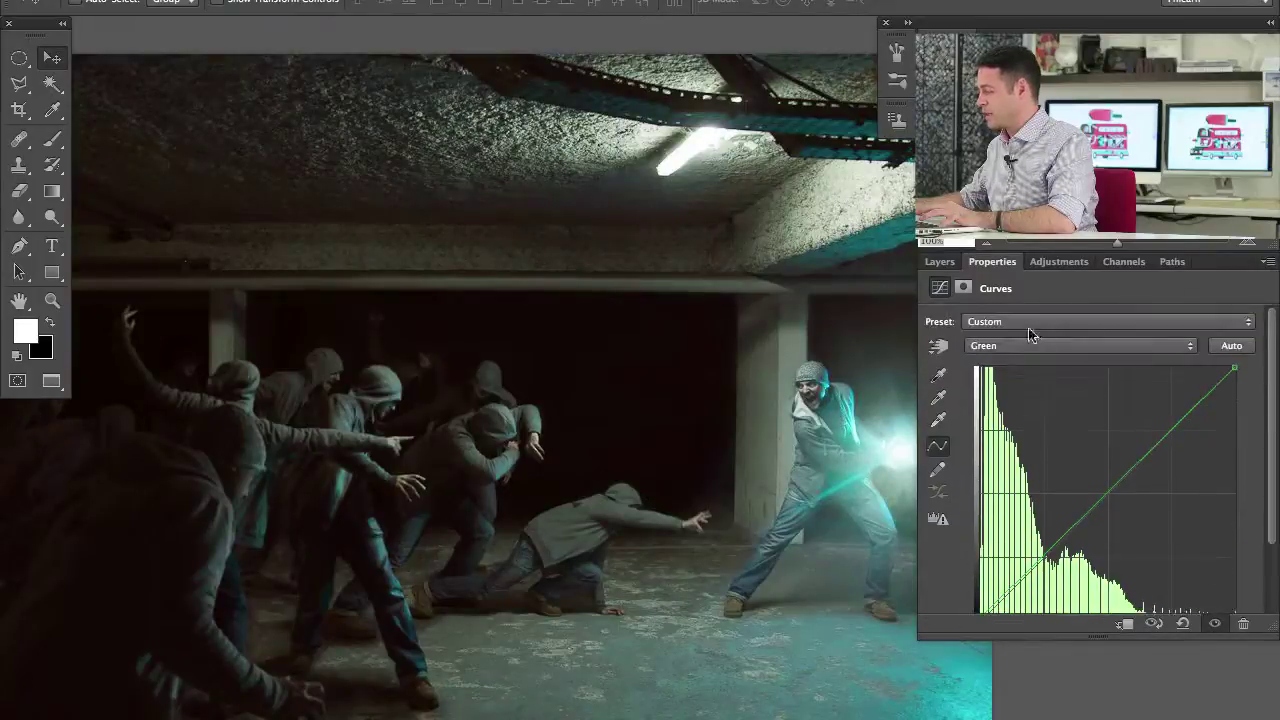
pyautogui.click(942, 262)
# - Toggle Curves 2 on and off to compare, and briefly check the brown Layer 1
pyautogui.click(932, 372)
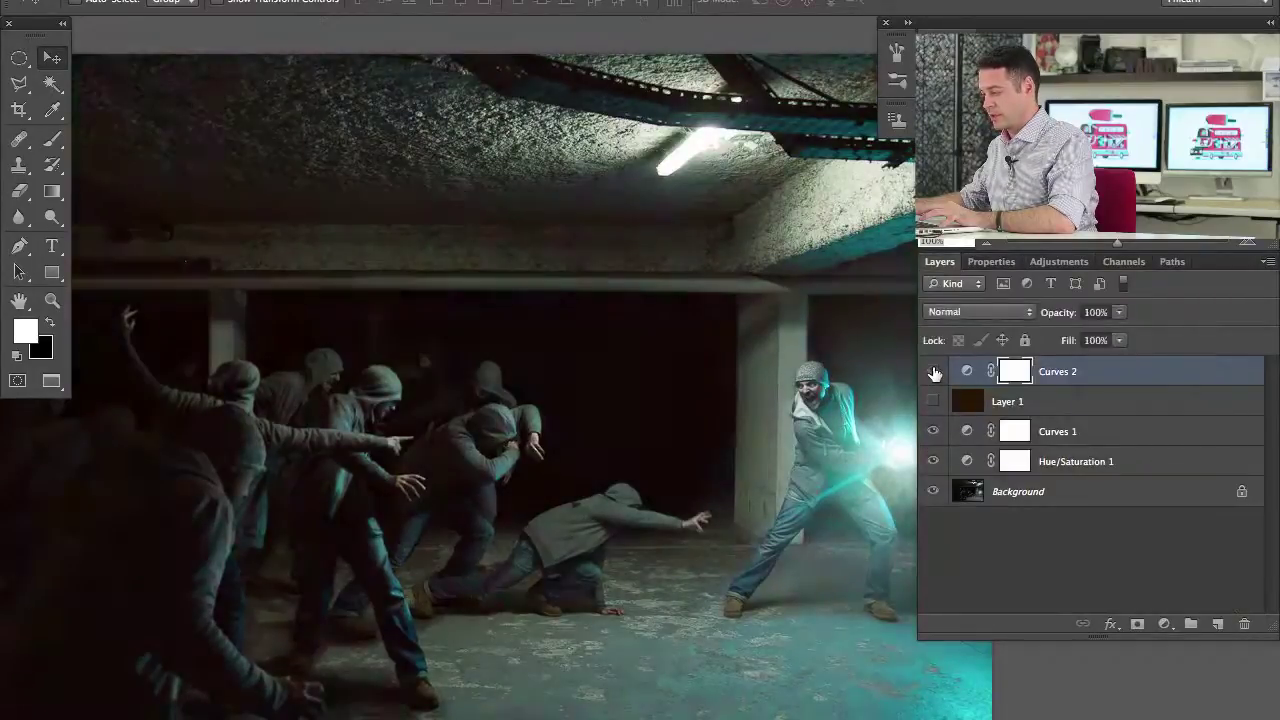
pyautogui.click(932, 372)
pyautogui.click(932, 372)
pyautogui.click(932, 372)
pyautogui.click(931, 376)
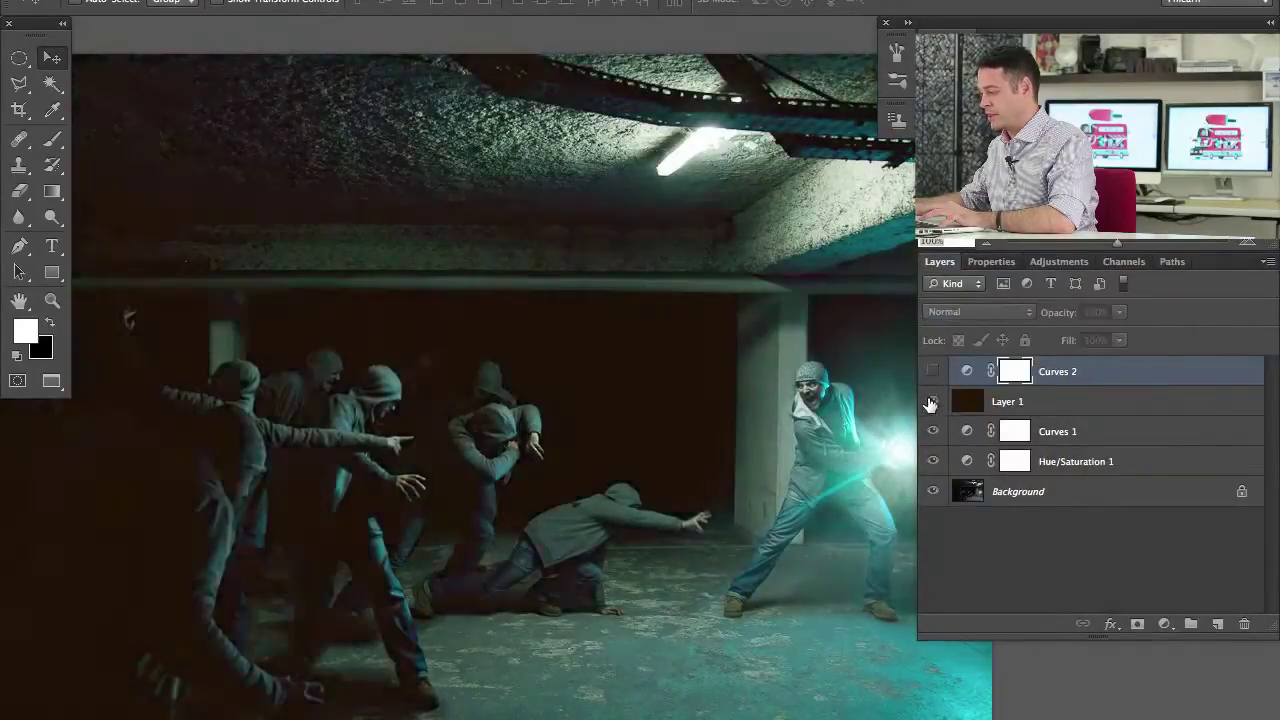
pyautogui.click(931, 376)
pyautogui.click(929, 376)
pyautogui.click(929, 376)
pyautogui.click(932, 401)
pyautogui.click(1032, 401)
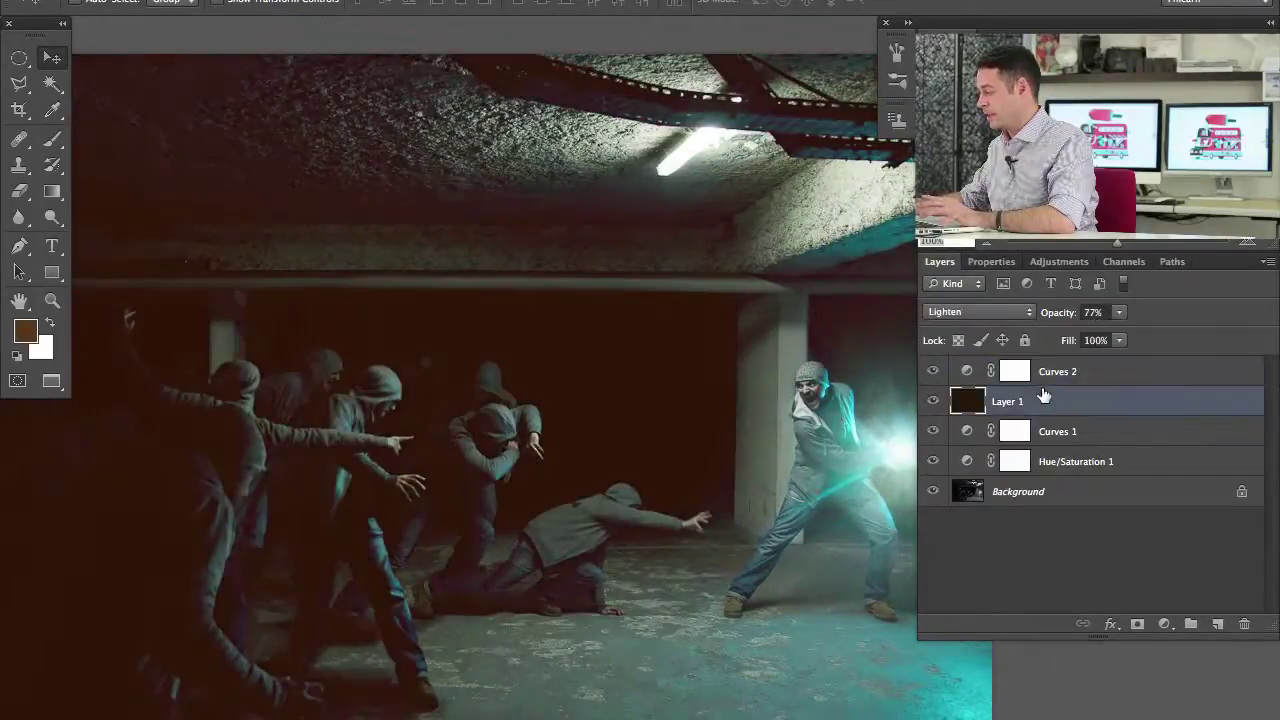
pyautogui.click(931, 401)
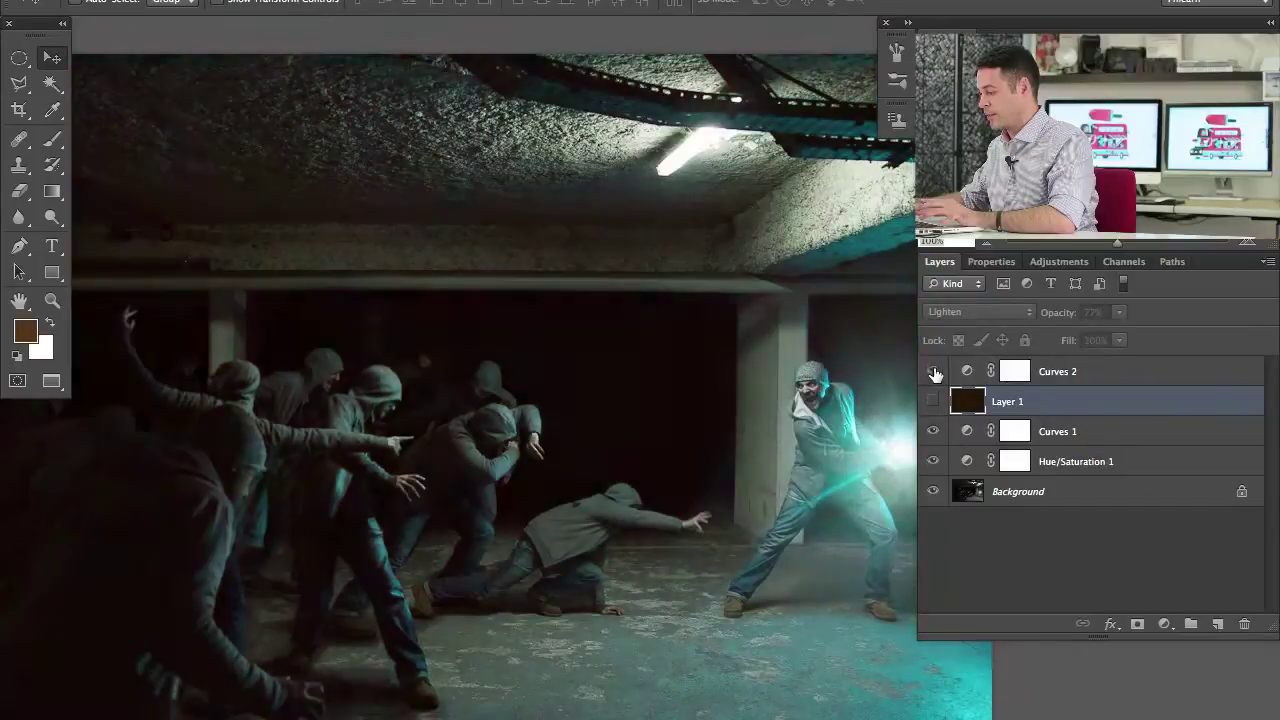
# - Set Curves 2 to 83% opacity and delete the brown Layer 1
pyautogui.click(1045, 372)
pyautogui.moveTo(1064, 313); pyautogui.dragTo(1055, 318)
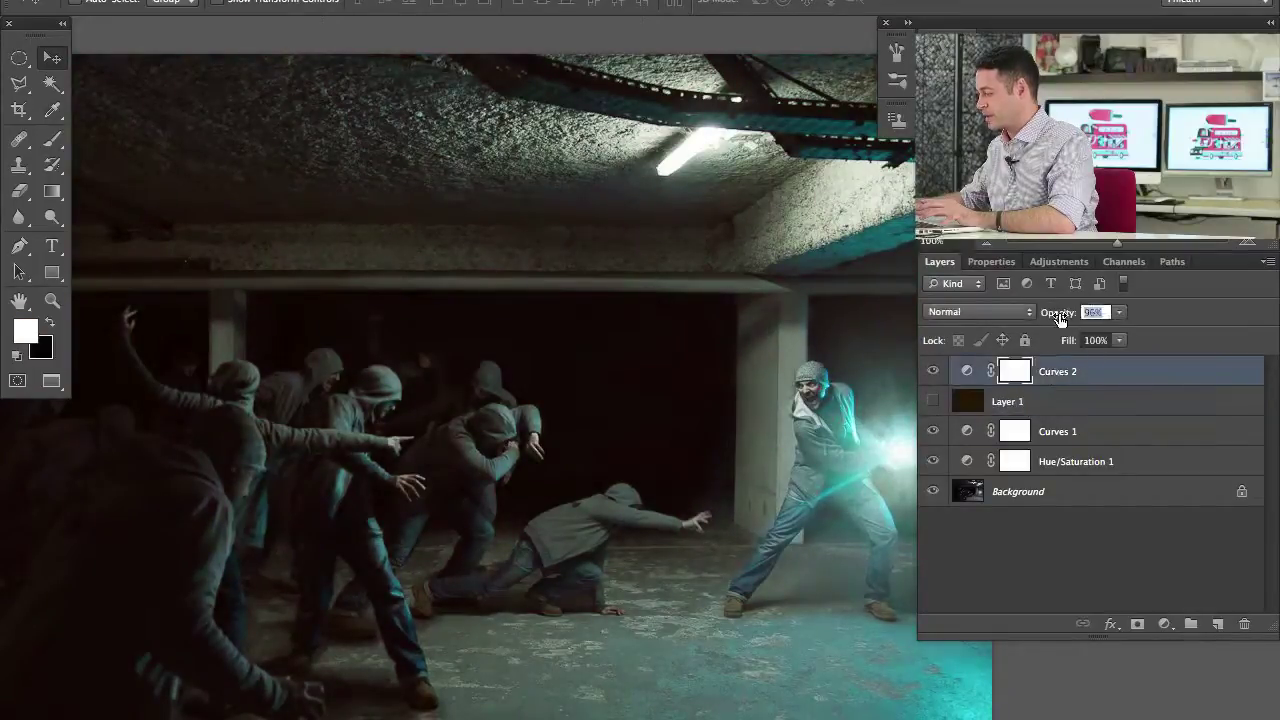
pyautogui.click(990, 405)
pyautogui.press('Delete')
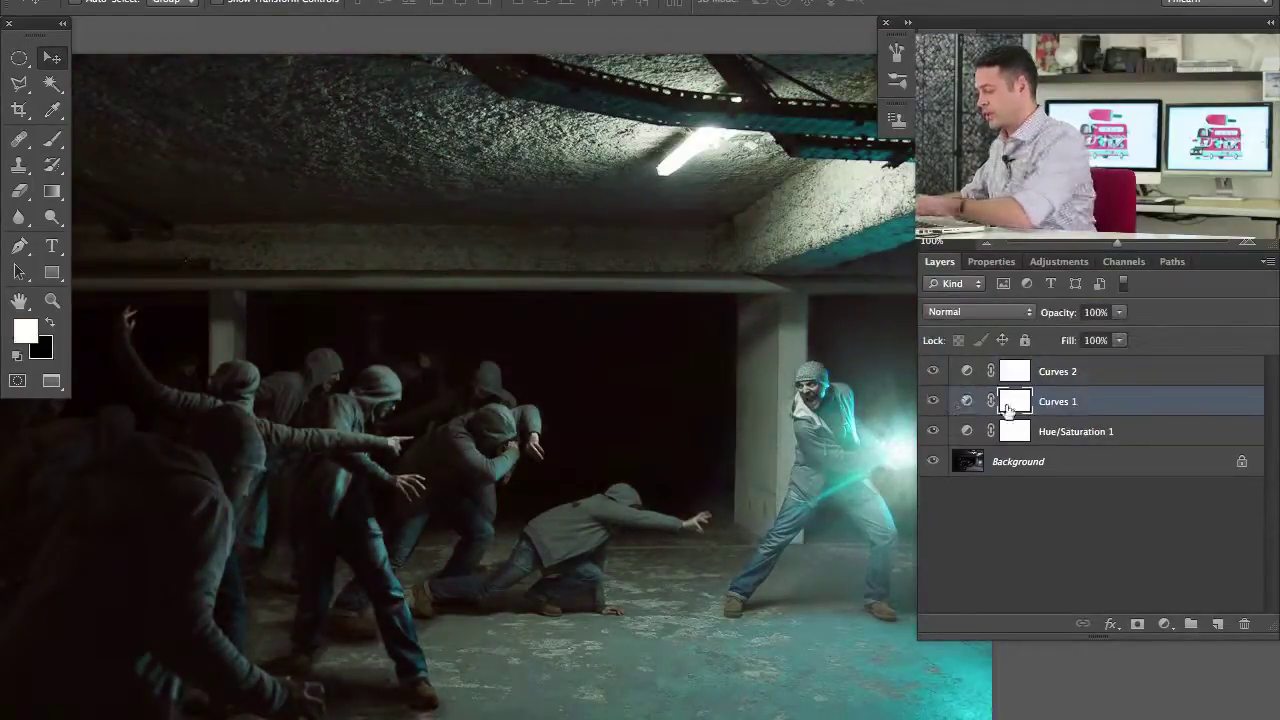
pyautogui.moveTo(609, 394); pyautogui.dragTo(671, 319)
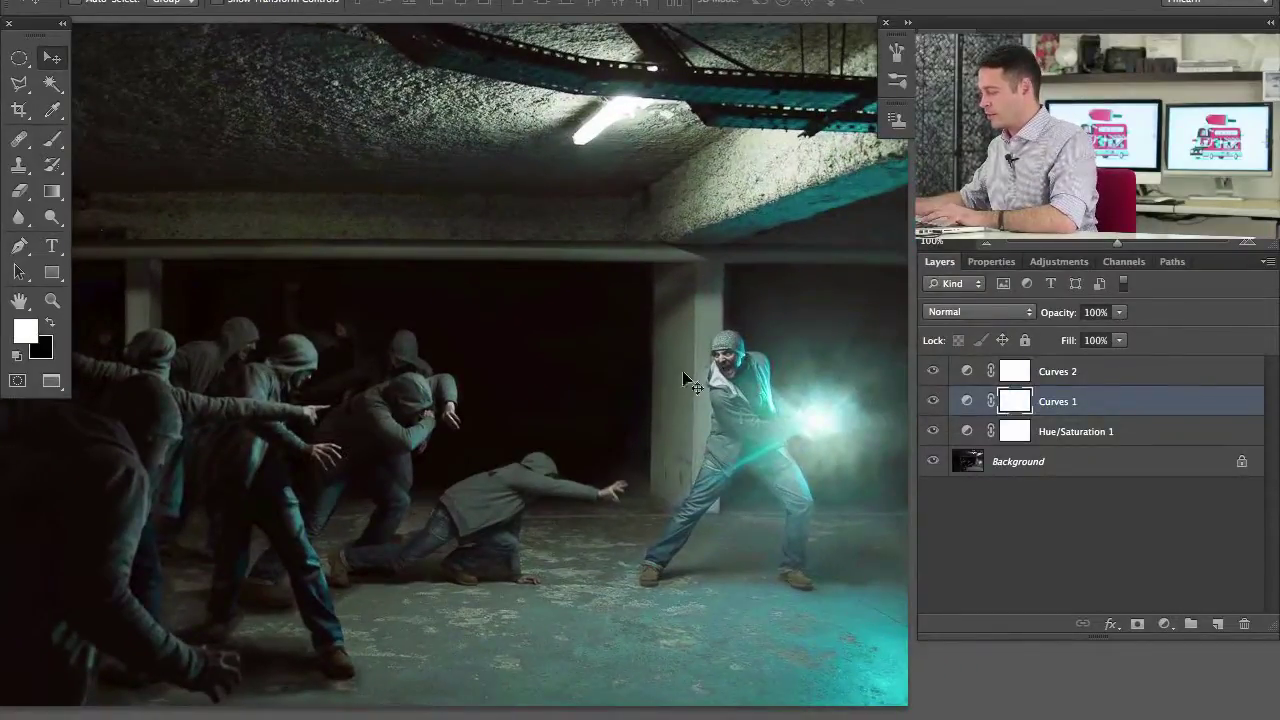
pyautogui.moveTo(657, 403); pyautogui.dragTo(646, 406)
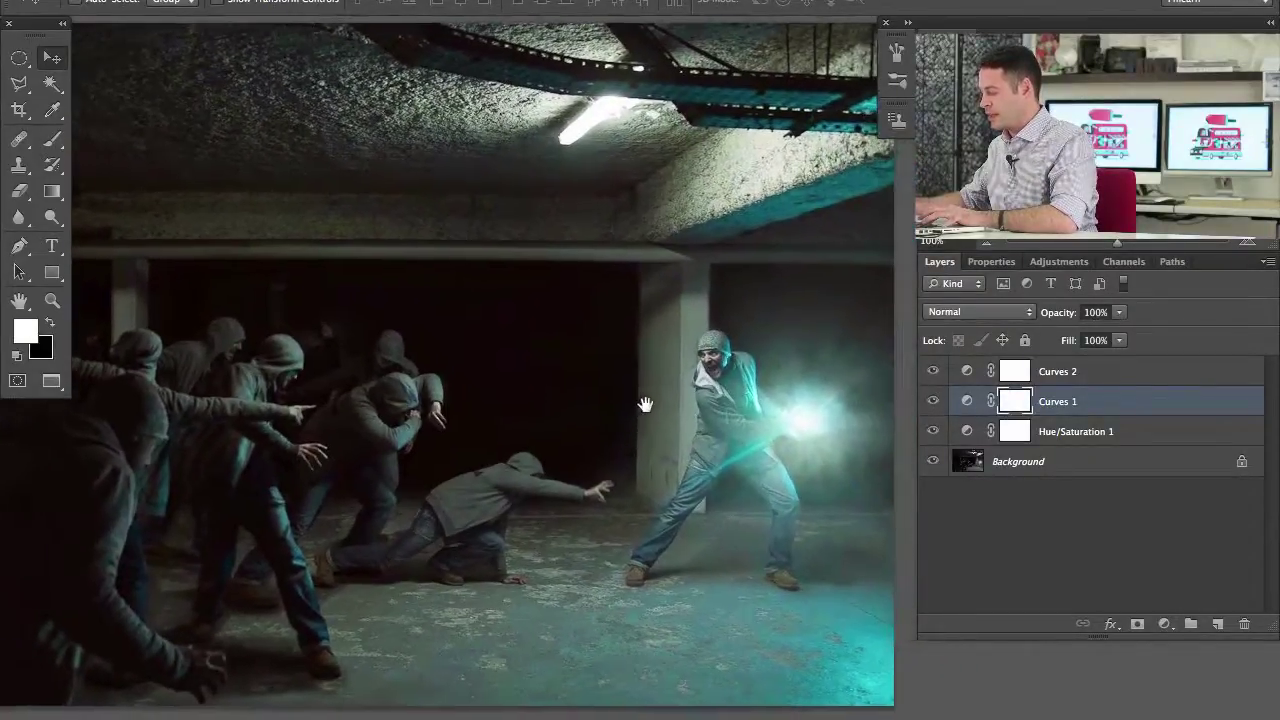
pyautogui.click(1078, 378)
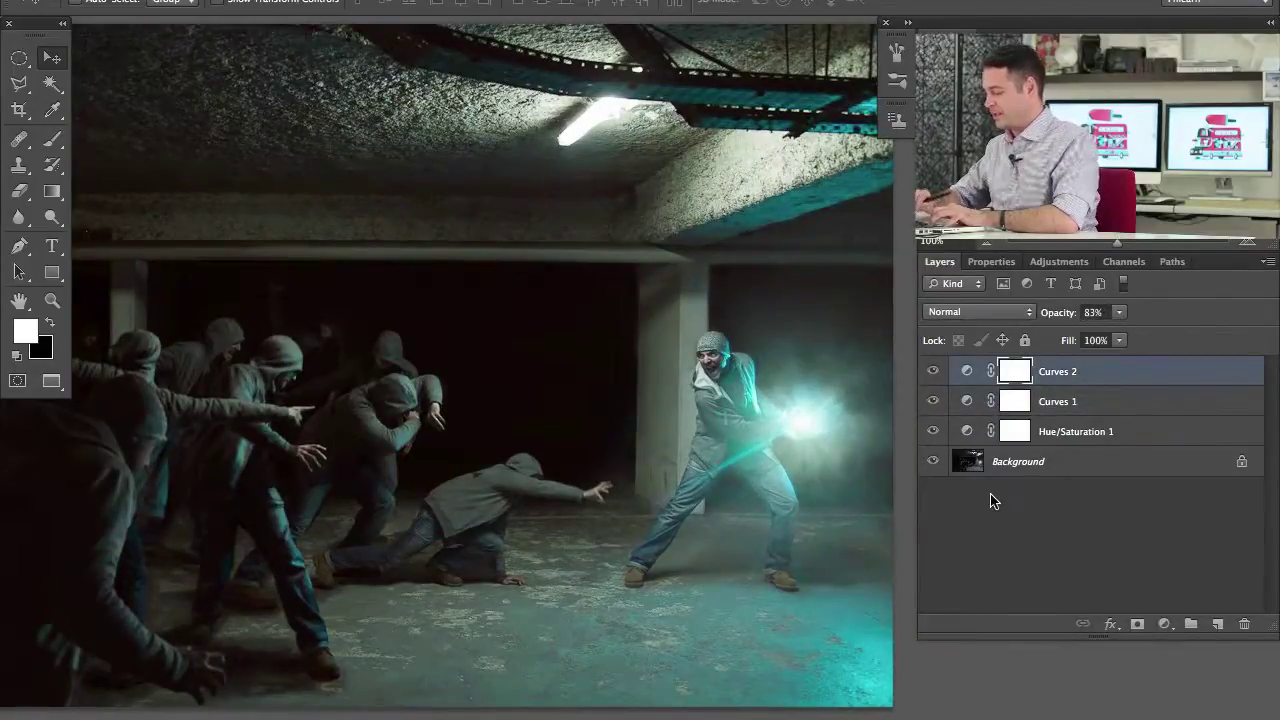
# - Stamp visible layers onto a new Layer 1 and add a 44%, 50–300mm Zoom lens flare on the orb
pyautogui.hotkey('ctrl', 'shift', 'alt', 'n')
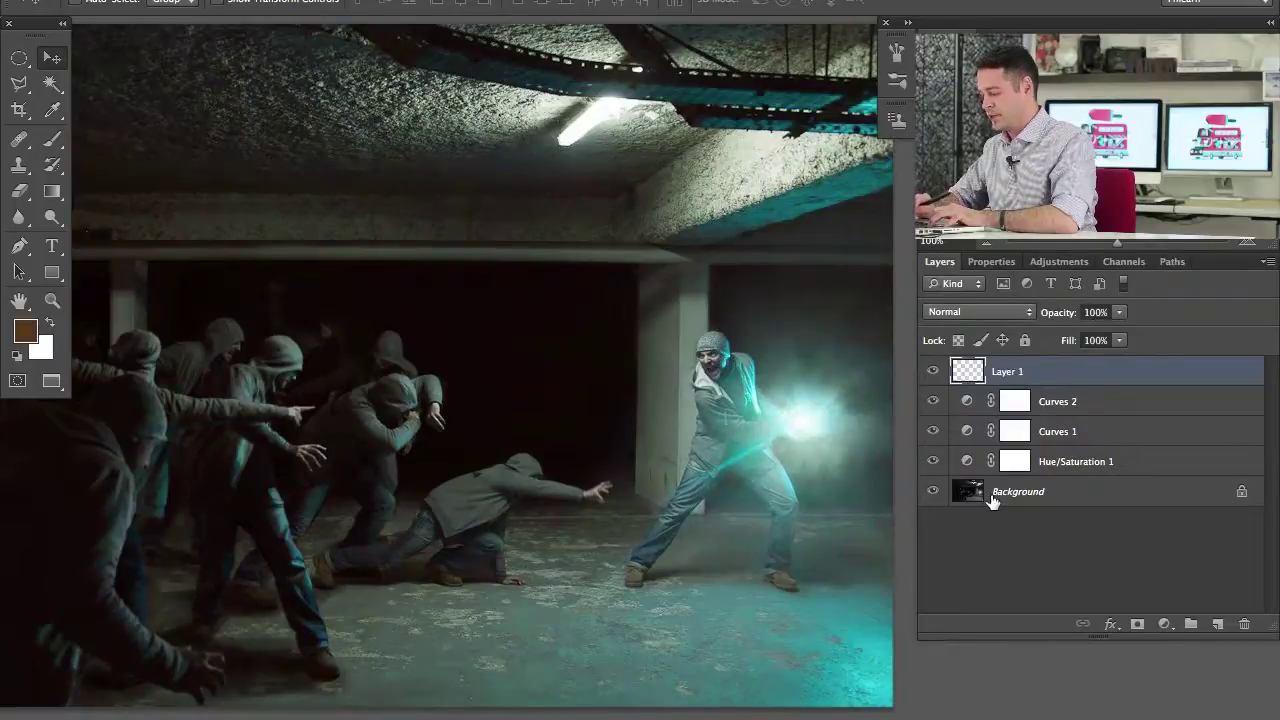
pyautogui.hotkey('ctrl', 'shift', 'alt', 'e')
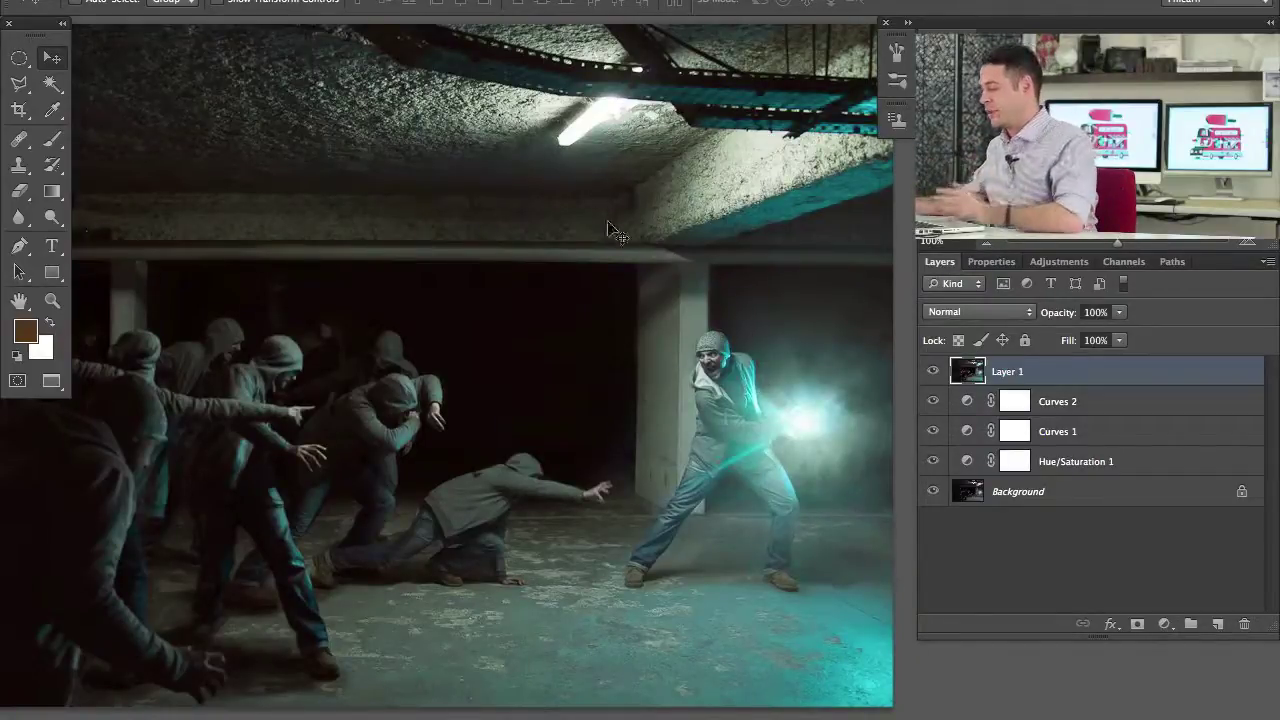
pyautogui.click(490, 0)
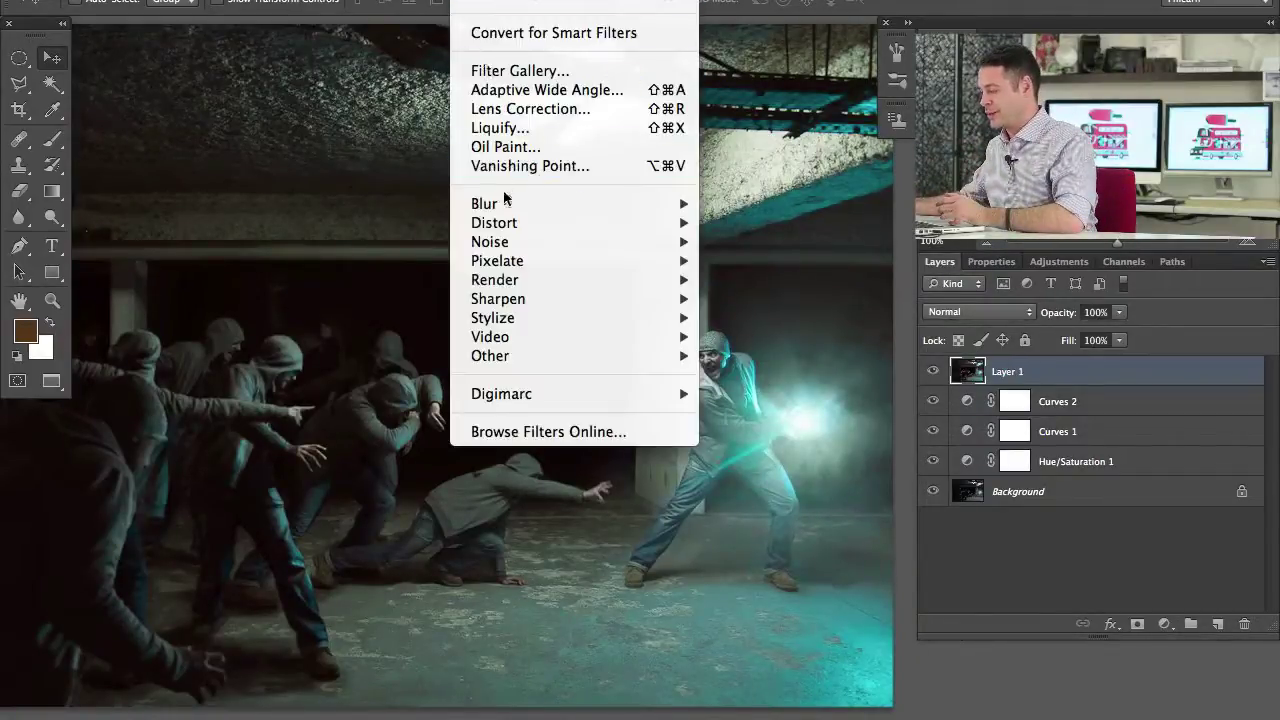
pyautogui.moveTo(522, 283)
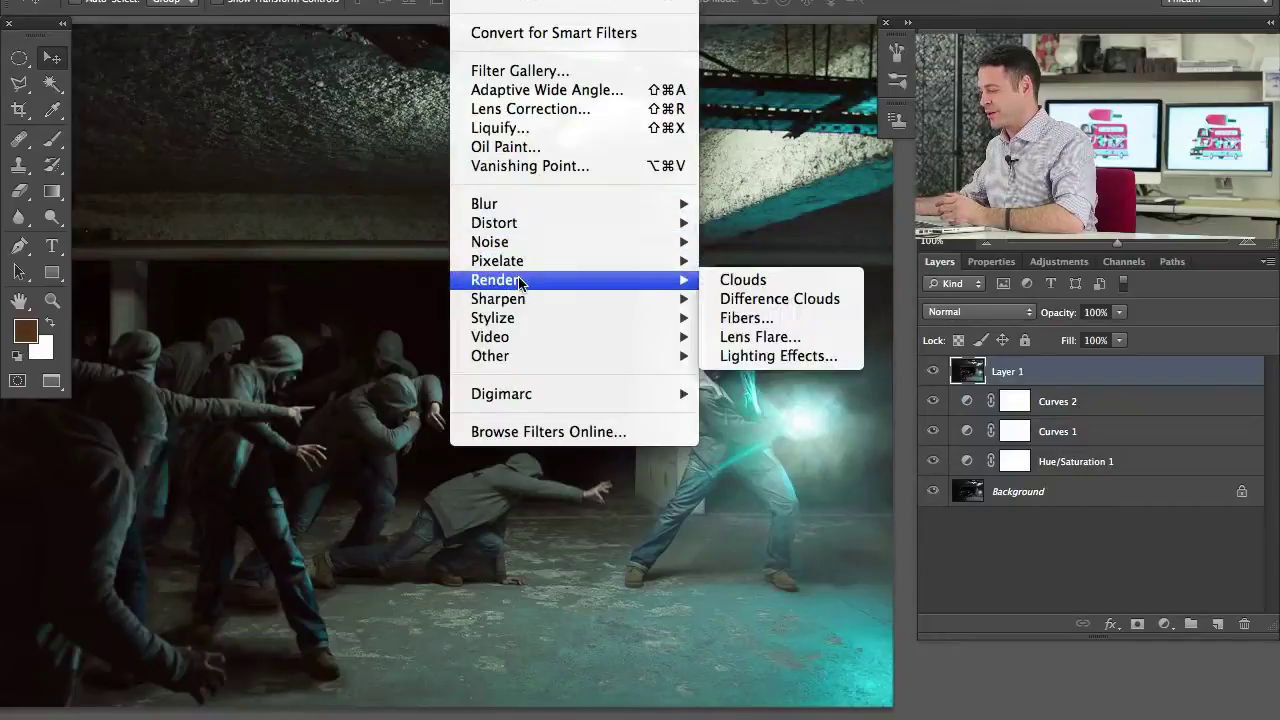
pyautogui.click(797, 340)
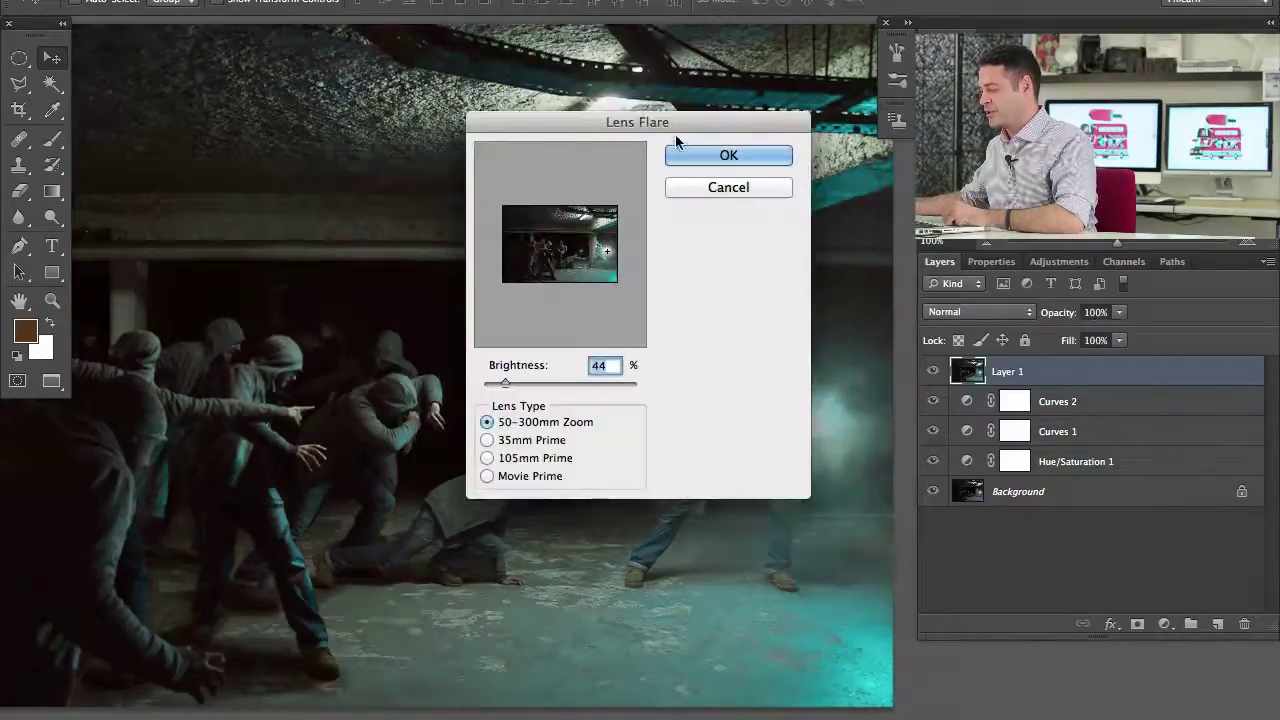
pyautogui.moveTo(675, 129); pyautogui.dragTo(427, 121)
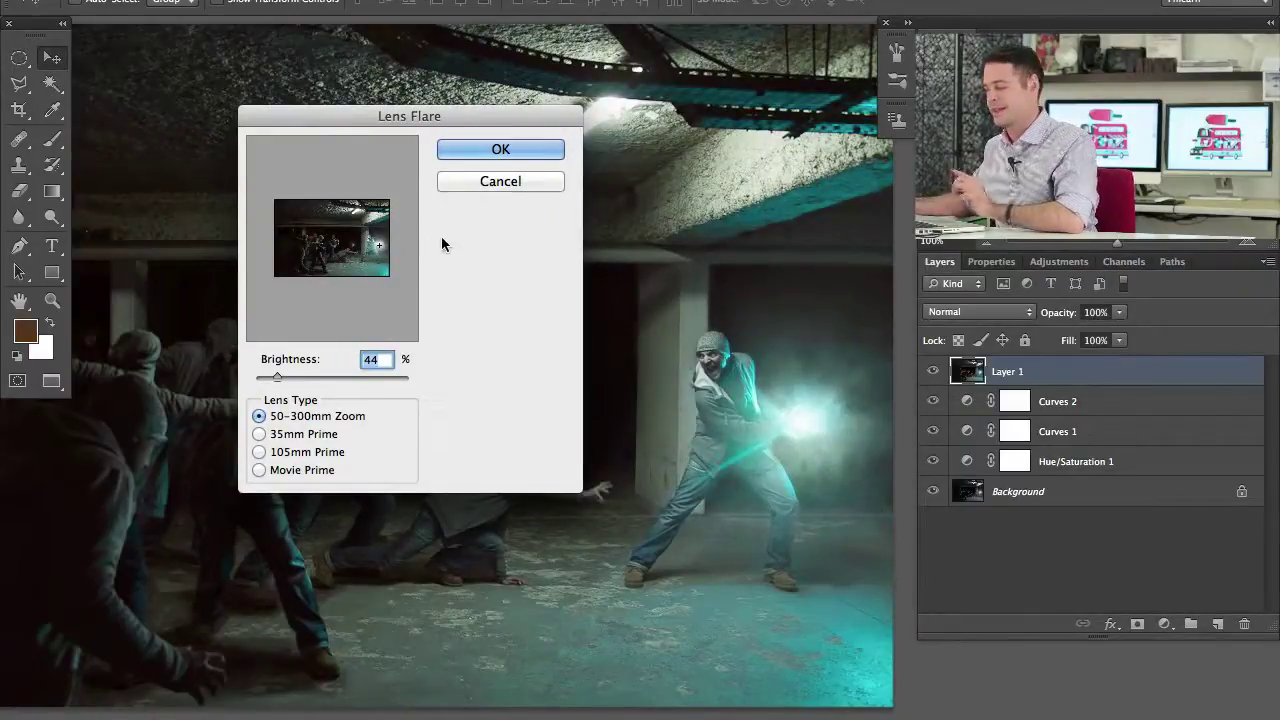
pyautogui.click(320, 229)
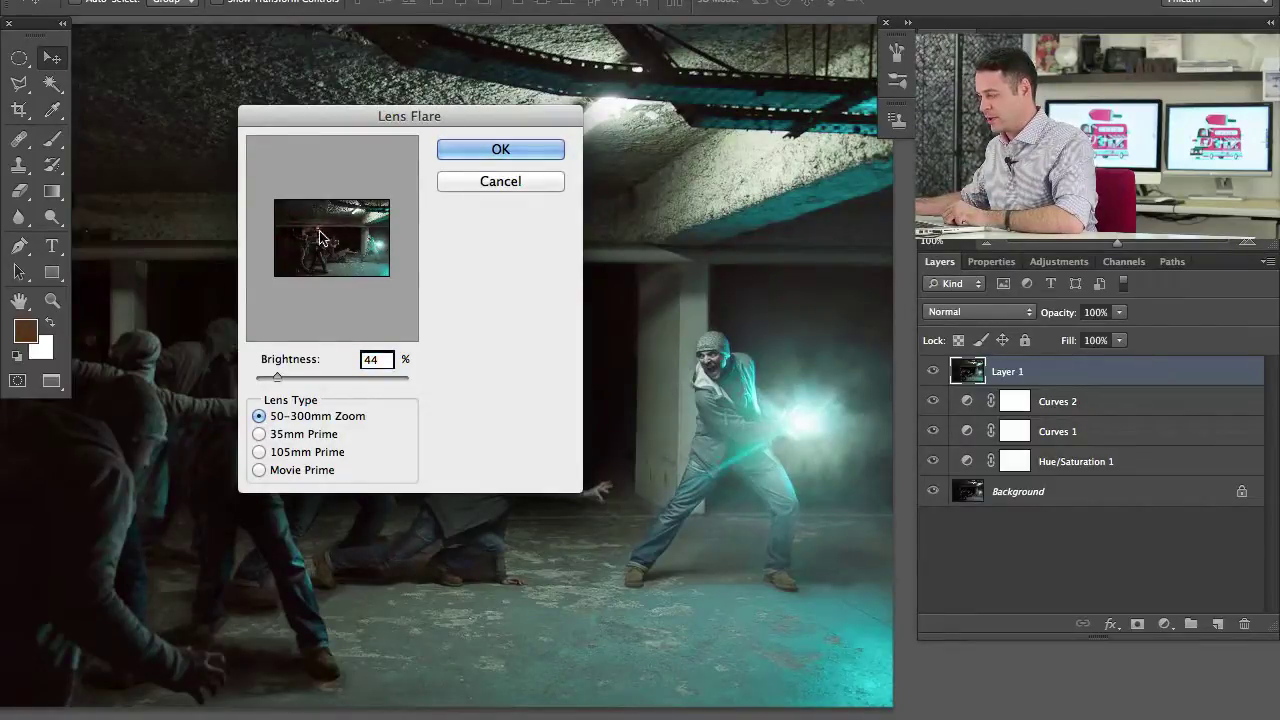
pyautogui.click(380, 251)
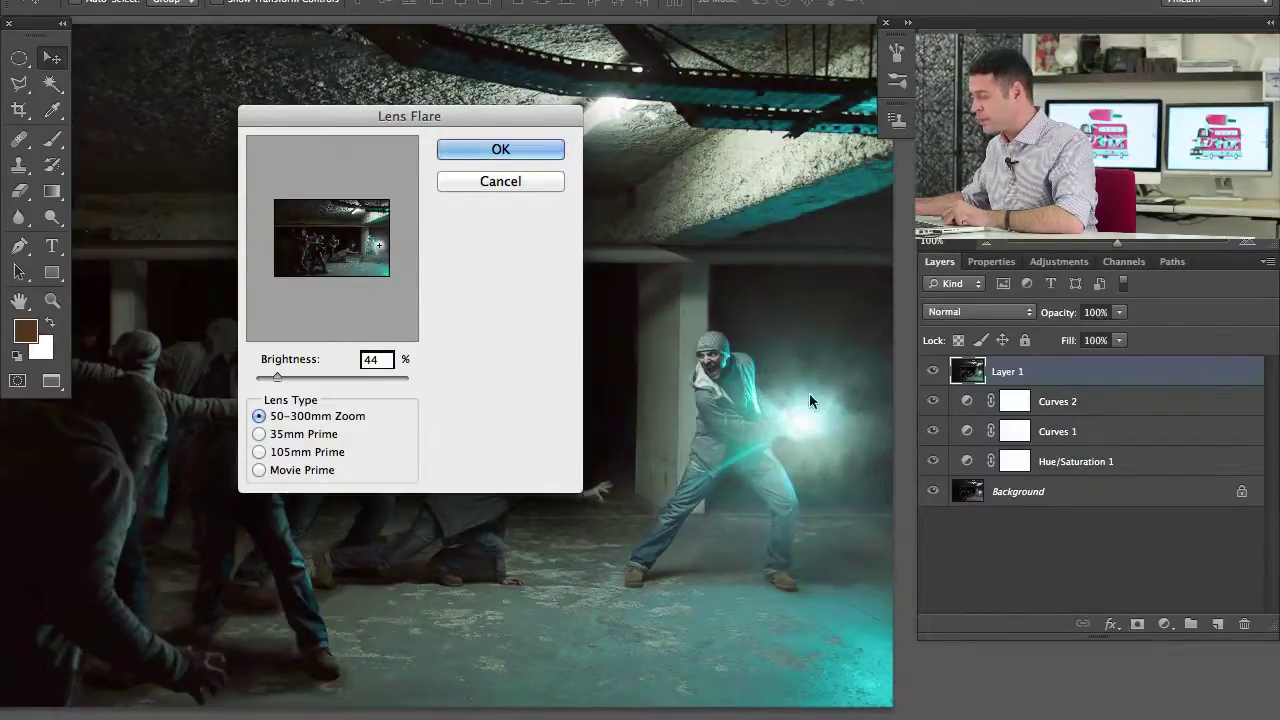
pyautogui.click(506, 150)
# - Toggle the flared Layer 1 on and off to compare with and without the flare
pyautogui.click(934, 372)
pyautogui.click(934, 372)
pyautogui.click(934, 372)
pyautogui.click(934, 372)
pyautogui.click(934, 372)
pyautogui.click(934, 371)
pyautogui.click(933, 371)
pyautogui.click(934, 371)
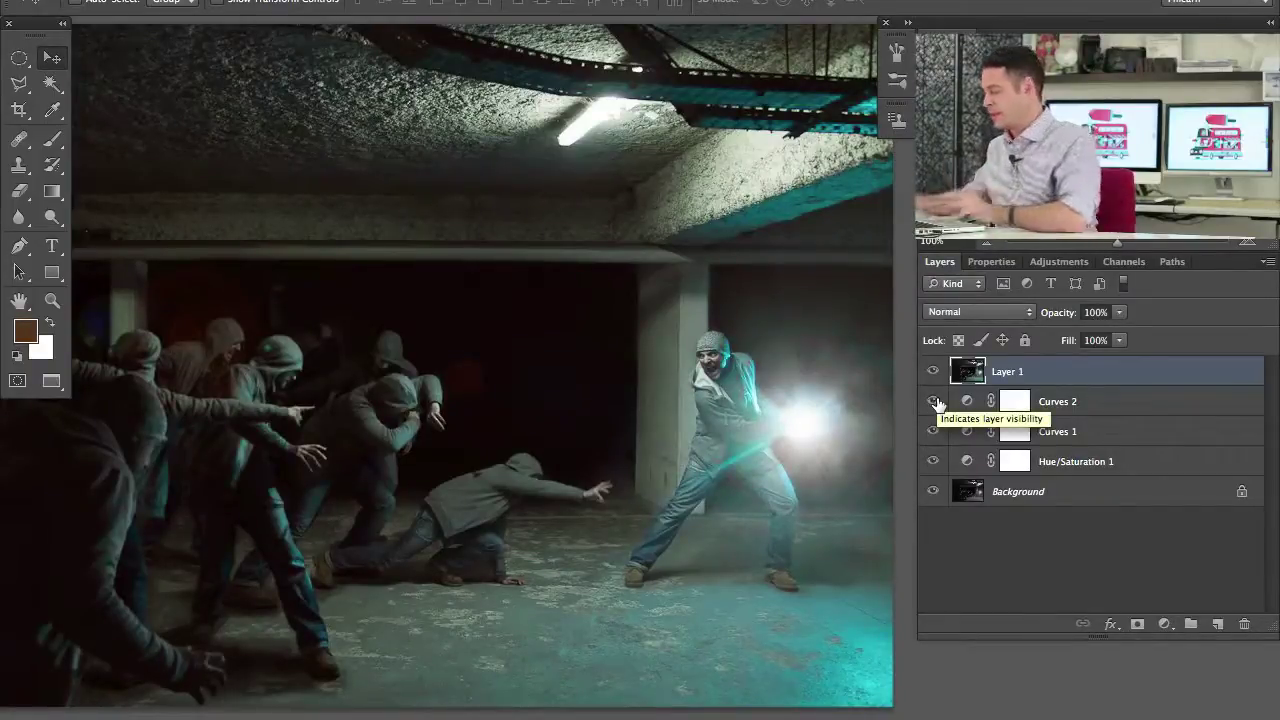
pyautogui.click(933, 371)
pyautogui.click(933, 371)
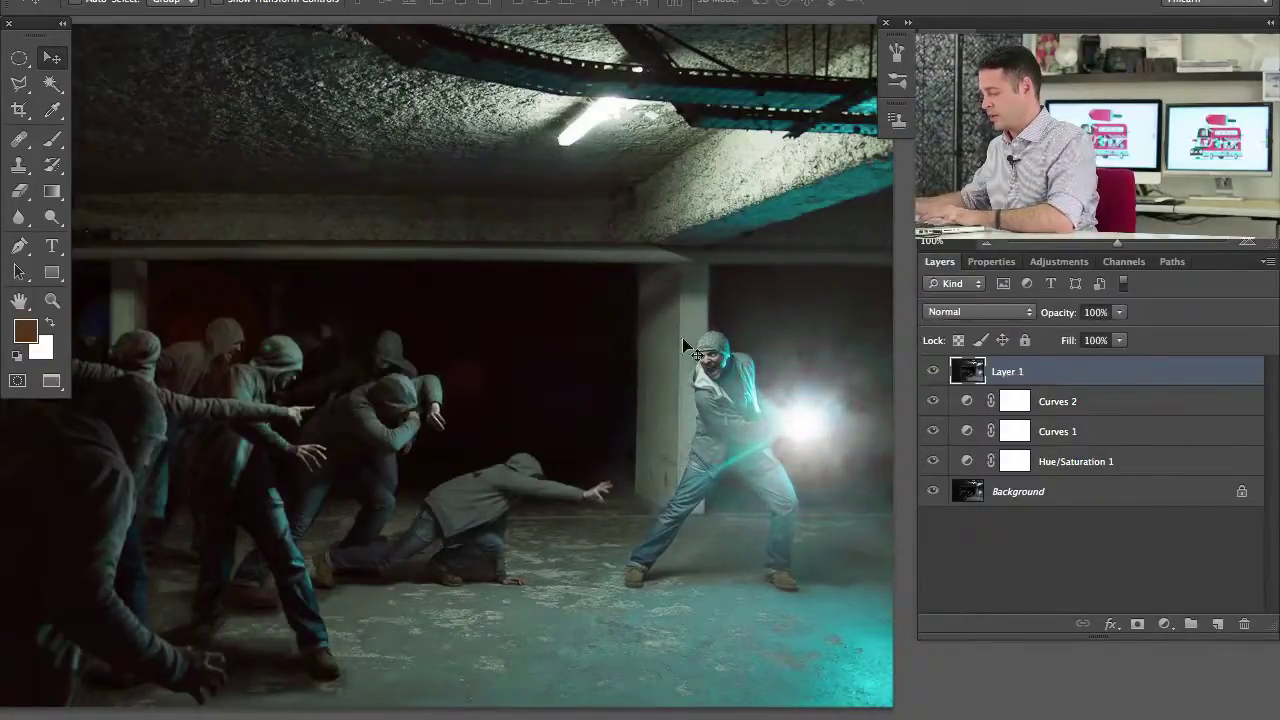
# - Undo an accidental shift of Layer 1 and toggle it again to compare
pyautogui.moveTo(690, 365); pyautogui.dragTo(441, 350)
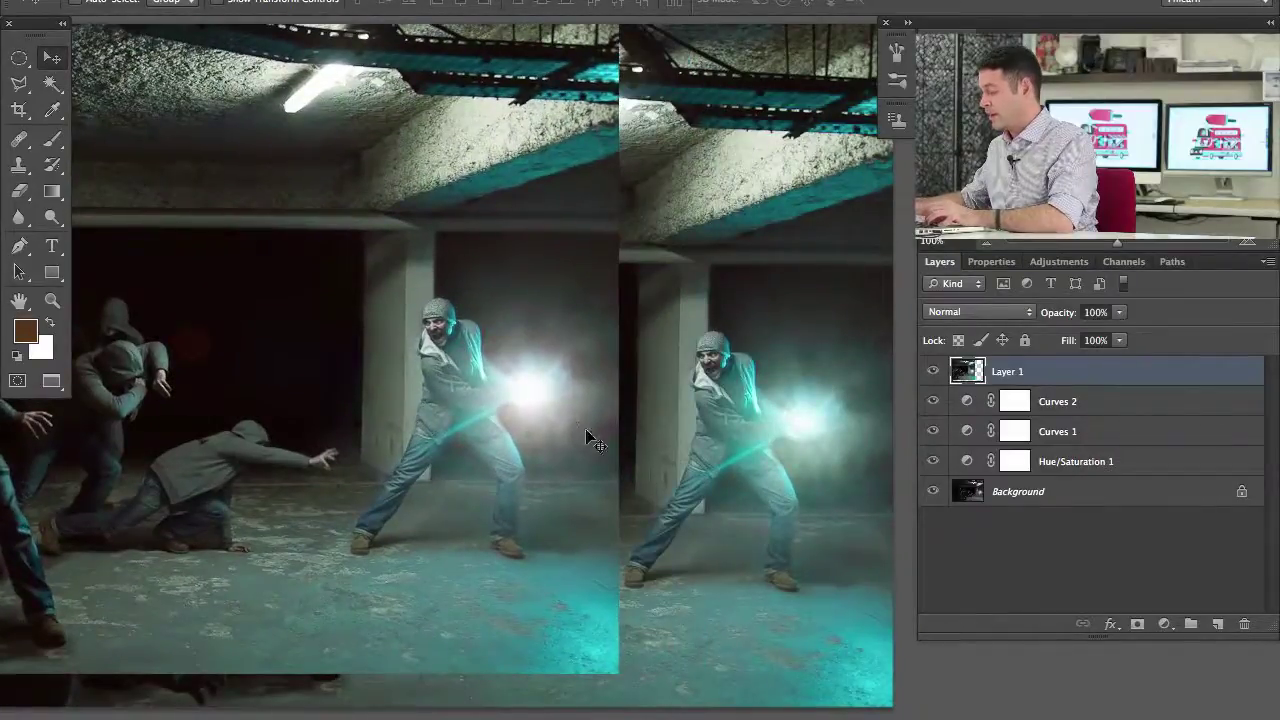
pyautogui.hotkey('ctrl', 'z')
pyautogui.click(933, 371)
pyautogui.click(933, 371)
pyautogui.click(933, 371)
pyautogui.click(933, 371)
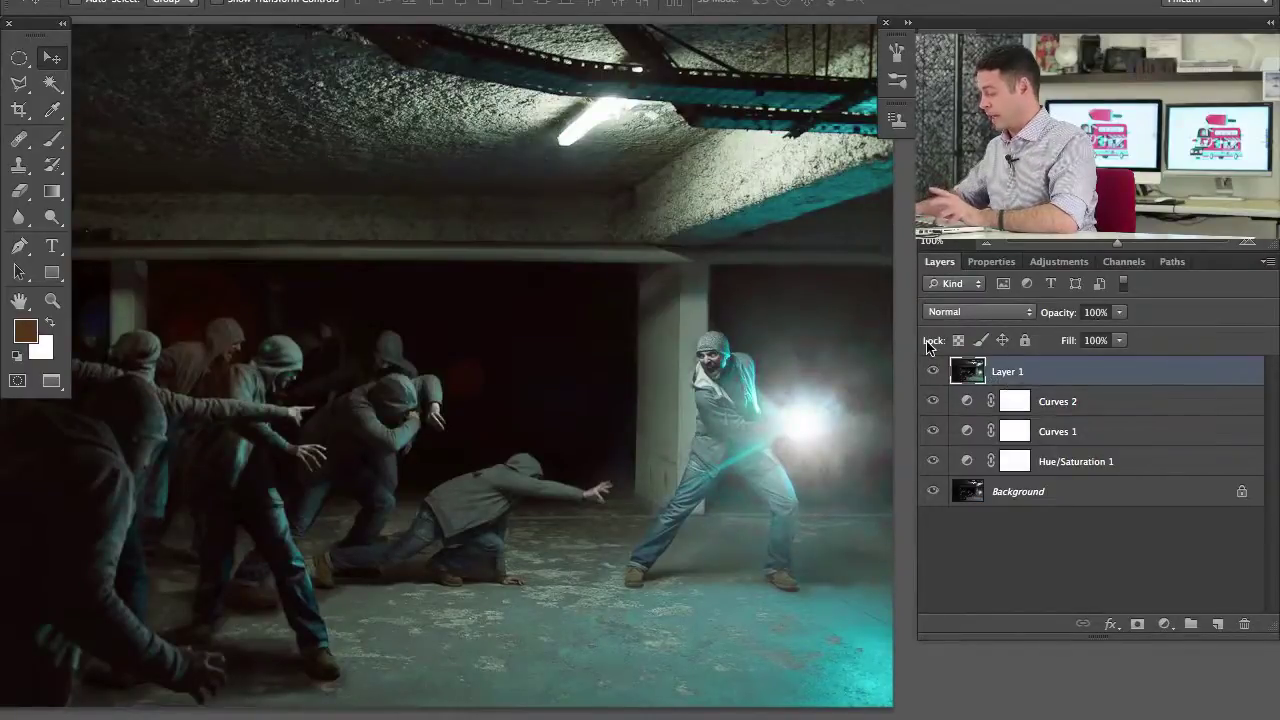
# - Fill Layer 1 with black
pyautogui.hotkey('shift', 'F5')
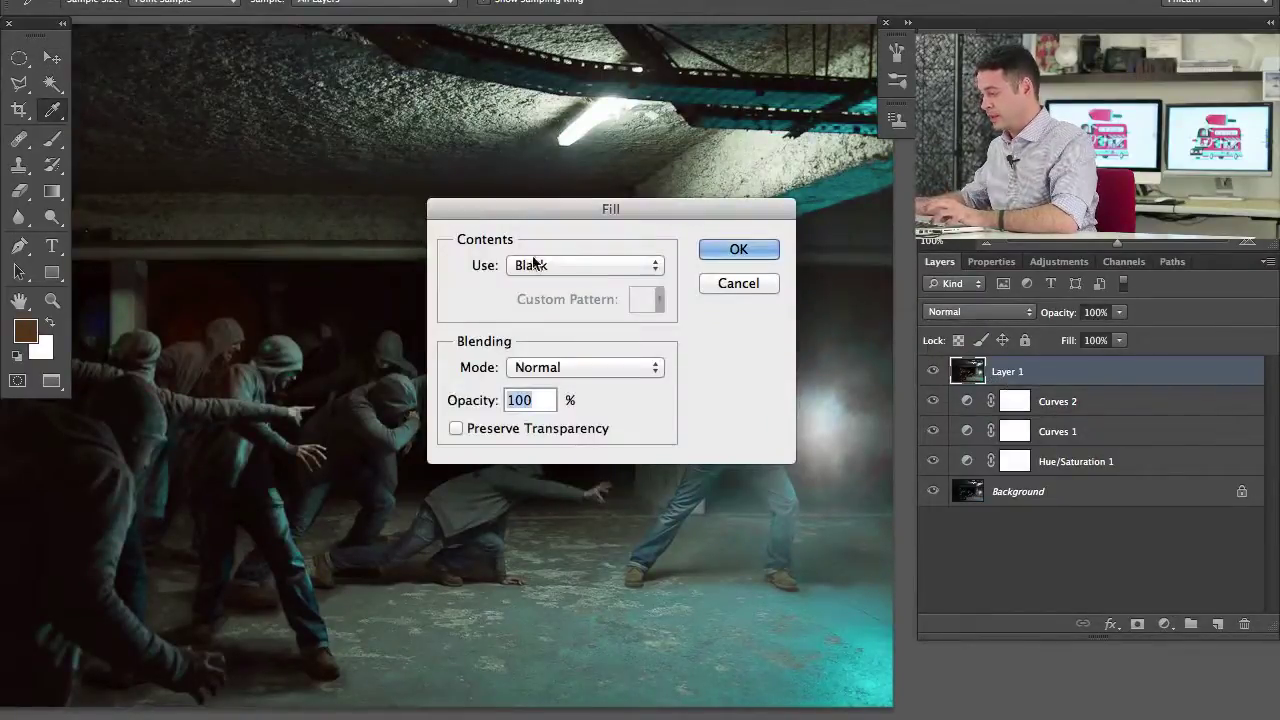
pyautogui.click(542, 264)
pyautogui.click(545, 264)
pyautogui.click(737, 250)
pyautogui.press('v')
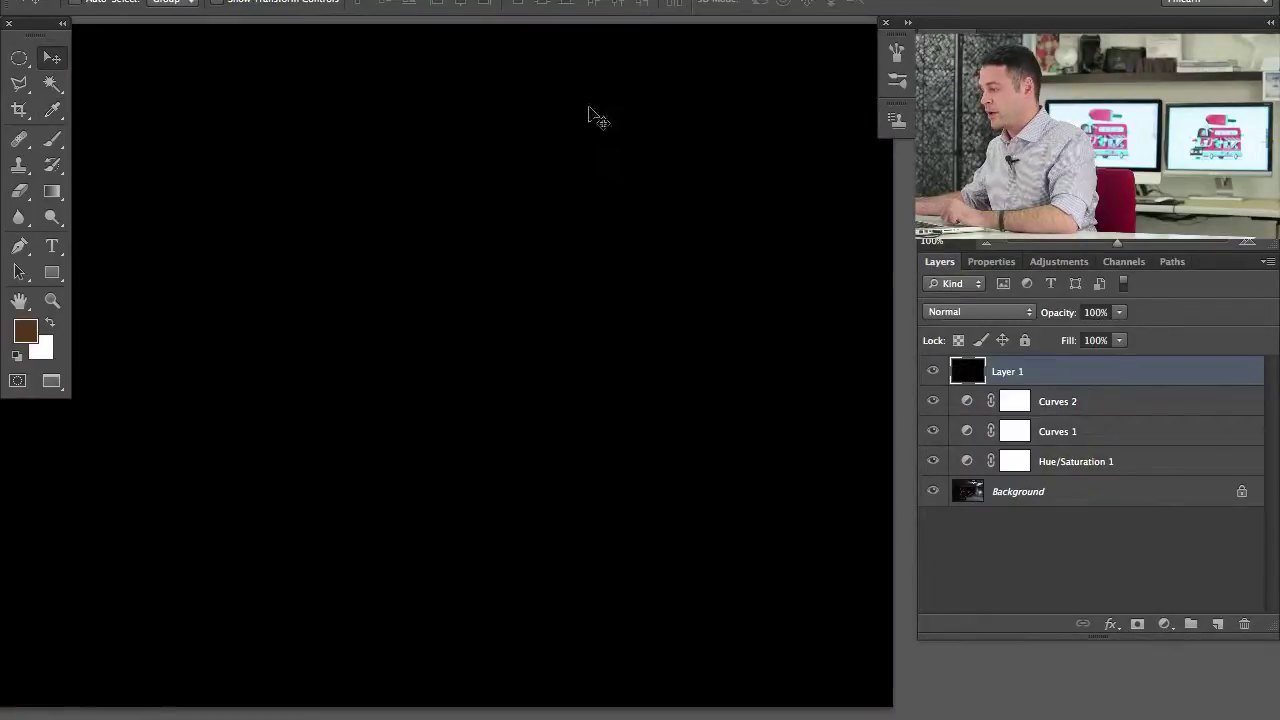
# - Render a lens flare on the black Layer 1
pyautogui.click(488, 1)
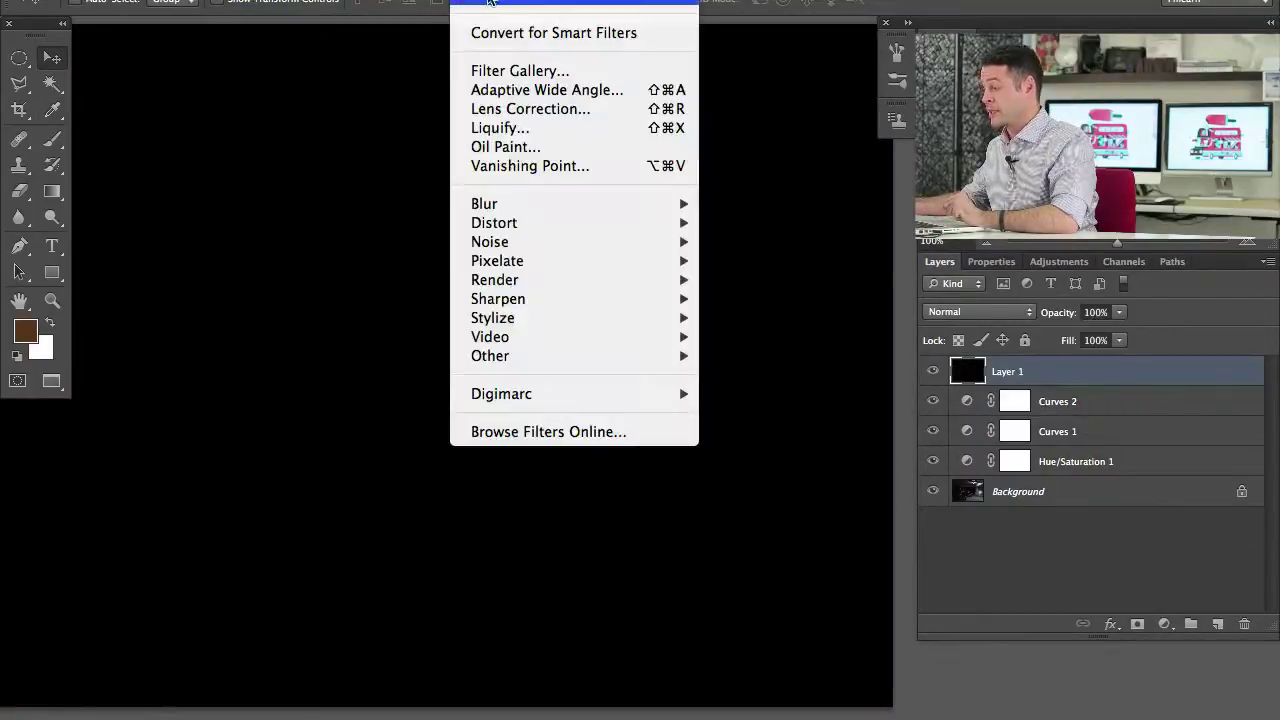
pyautogui.click(575, 2)
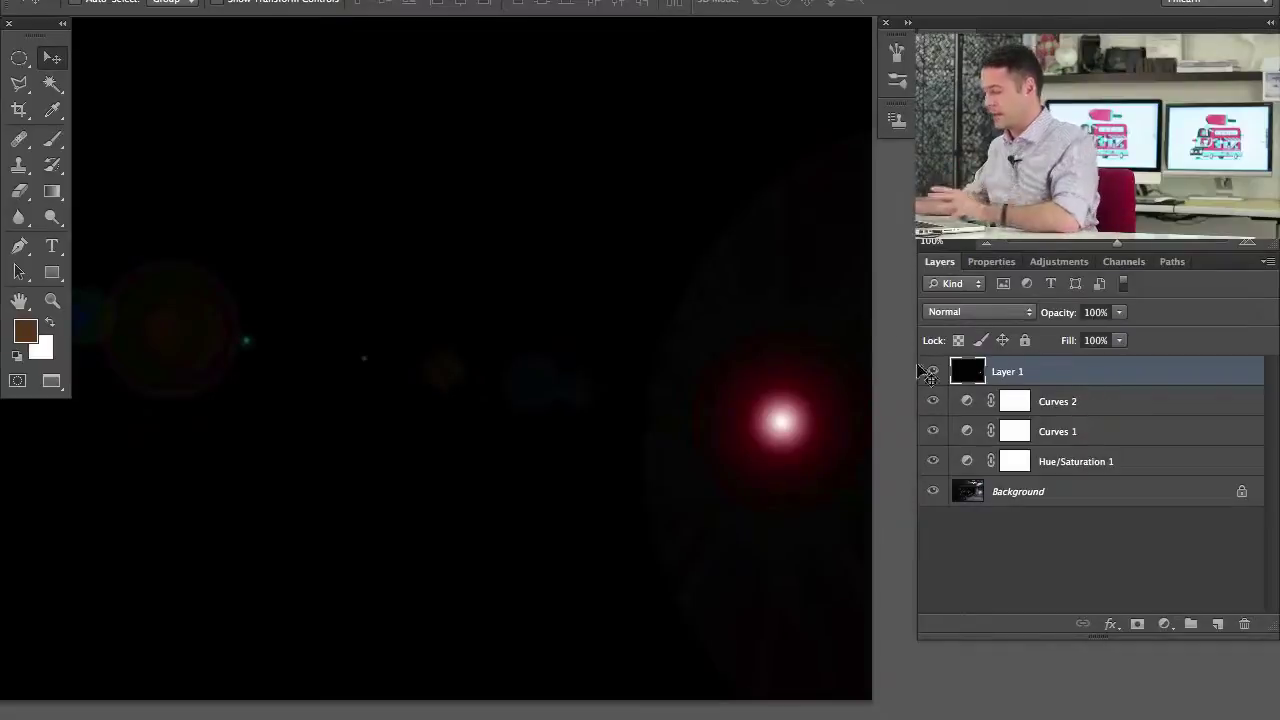
pyautogui.click(933, 372)
pyautogui.click(933, 372)
# - Set Layer 1's blend mode to Screen and compare the flare over the scene
pyautogui.click(975, 312)
pyautogui.click(960, 438)
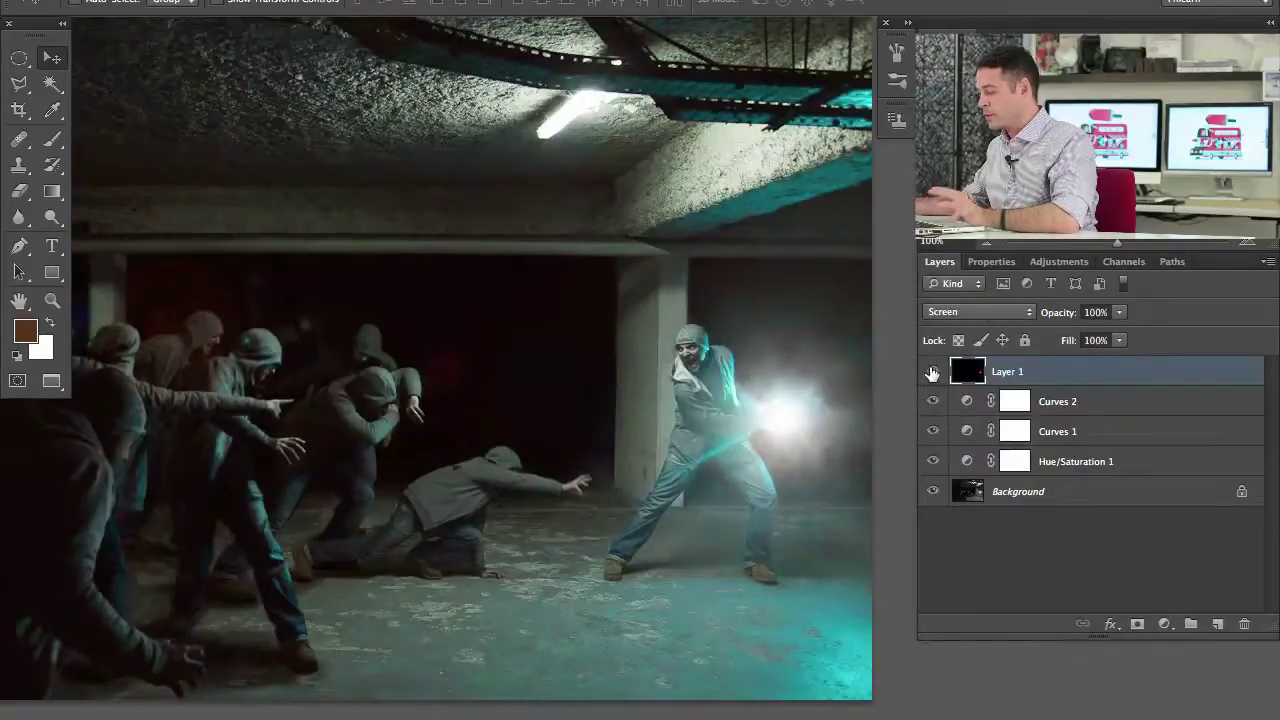
pyautogui.click(932, 373)
pyautogui.click(932, 373)
pyautogui.click(932, 373)
pyautogui.click(932, 373)
pyautogui.click(932, 373)
pyautogui.click(931, 374)
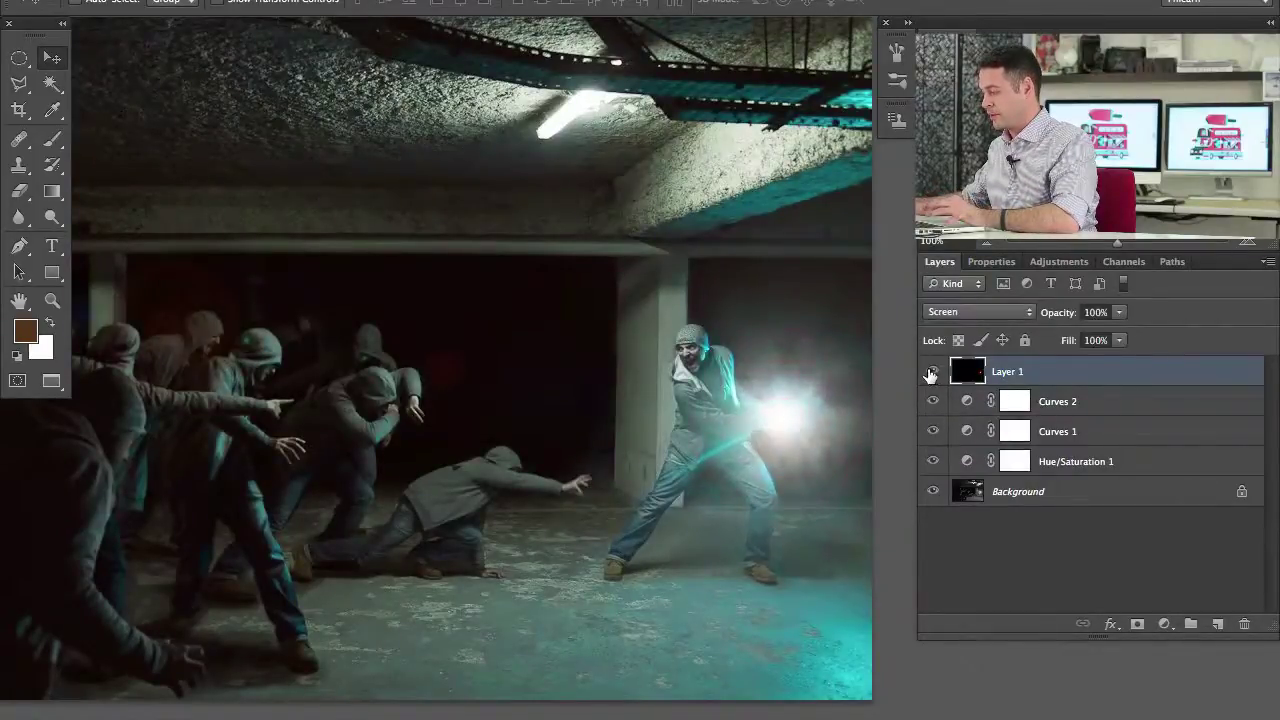
pyautogui.click(931, 374)
pyautogui.click(931, 374)
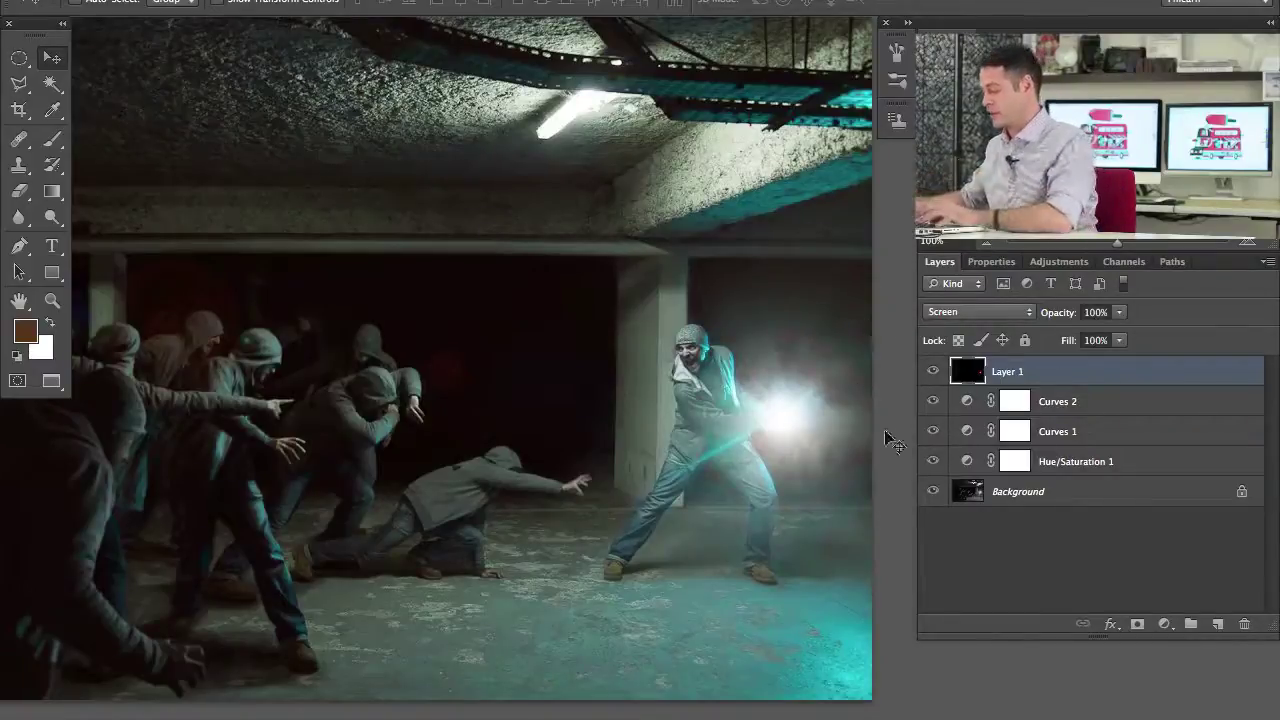
# - Shift Layer 1's hue to -180 in Hue/Saturation to turn the flare teal
pyautogui.moveTo(962, 372); pyautogui.dragTo(1008, 410)
pyautogui.hotkey('ctrl', 'u')
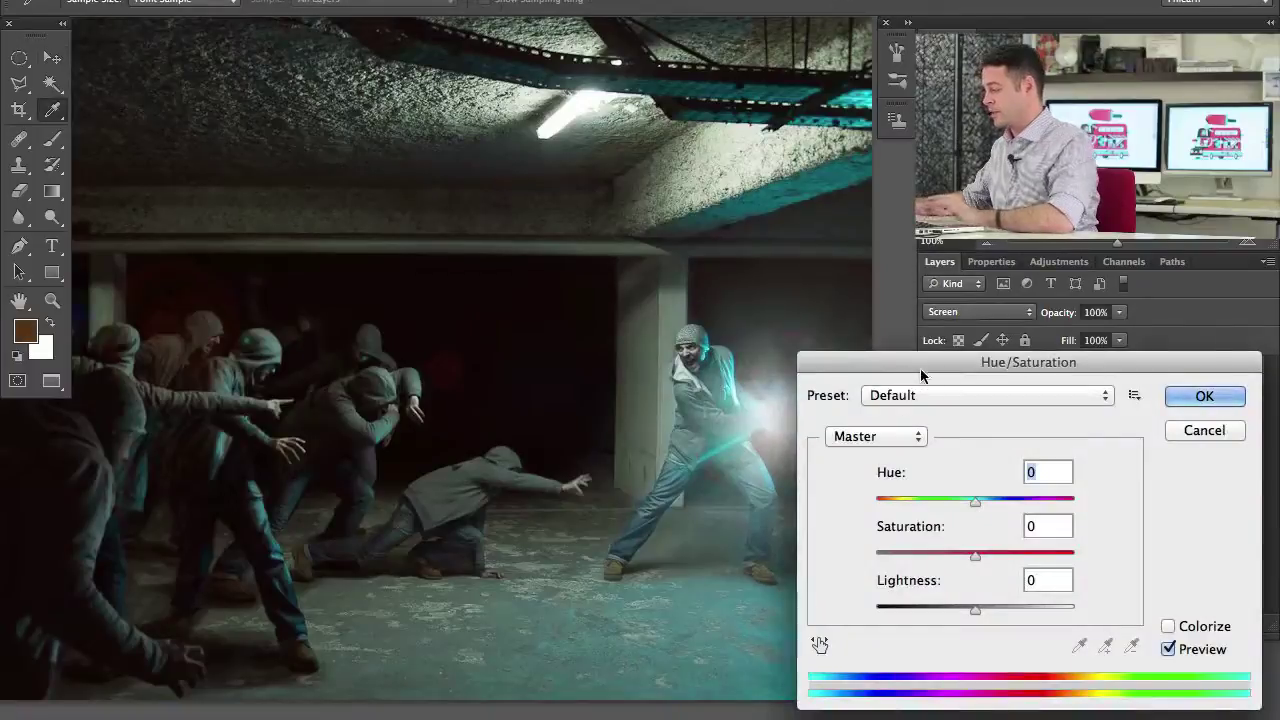
pyautogui.moveTo(728, 408); pyautogui.dragTo(619, 405)
pyautogui.moveTo(963, 507); pyautogui.dragTo(1074, 486)
pyautogui.click(1203, 397)
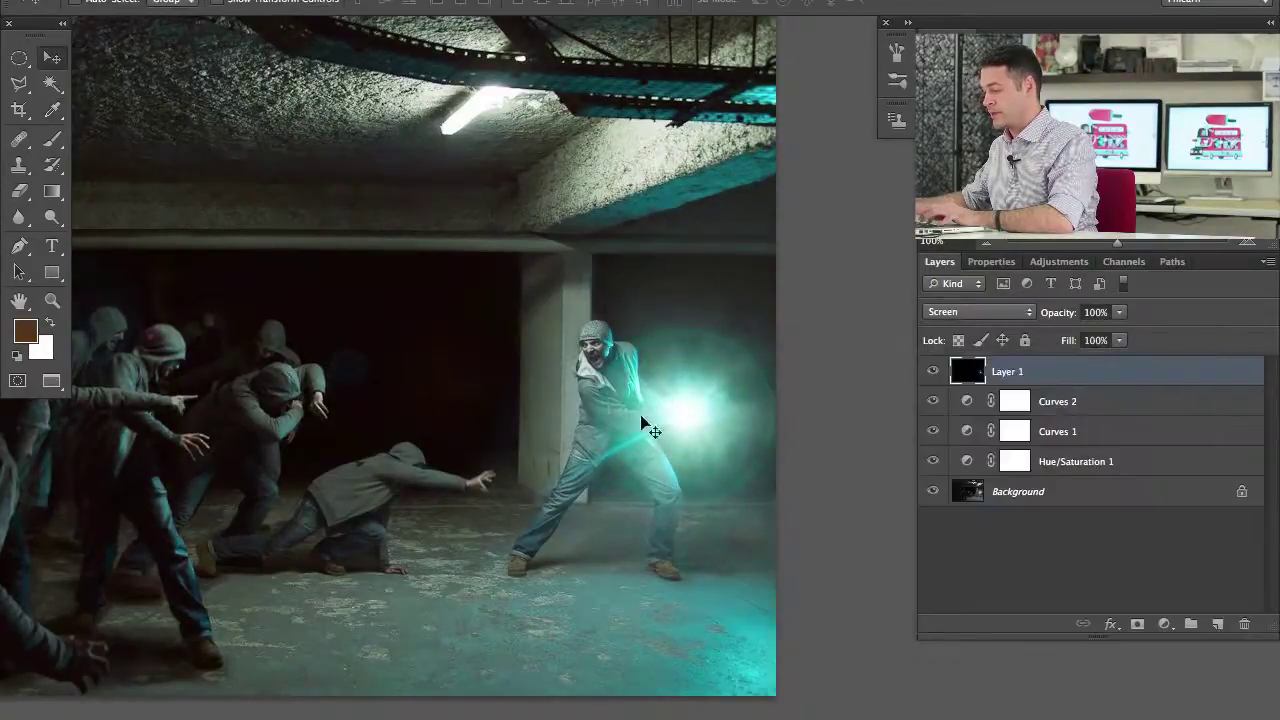
# - Toggle Layer 1 and pan around to compare the teal flare against the scene
pyautogui.hscroll(-5, 605, 425)
pyautogui.click(933, 371)
pyautogui.click(934, 372)
pyautogui.click(934, 372)
pyautogui.click(934, 372)
pyautogui.click(934, 372)
pyautogui.click(934, 372)
pyautogui.click(934, 372)
pyautogui.click(934, 372)
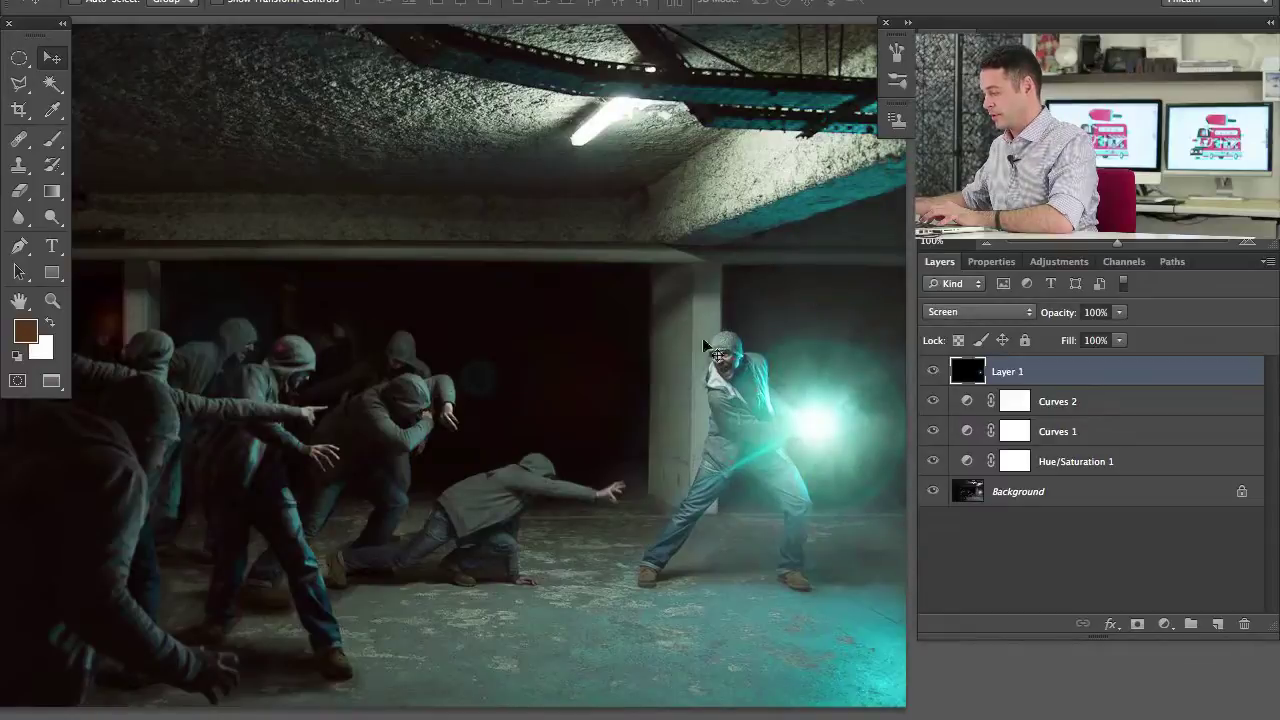
pyautogui.moveTo(652, 456); pyautogui.dragTo(850, 458)
pyautogui.click(931, 372)
pyautogui.click(935, 372)
pyautogui.moveTo(726, 463); pyautogui.dragTo(598, 427)
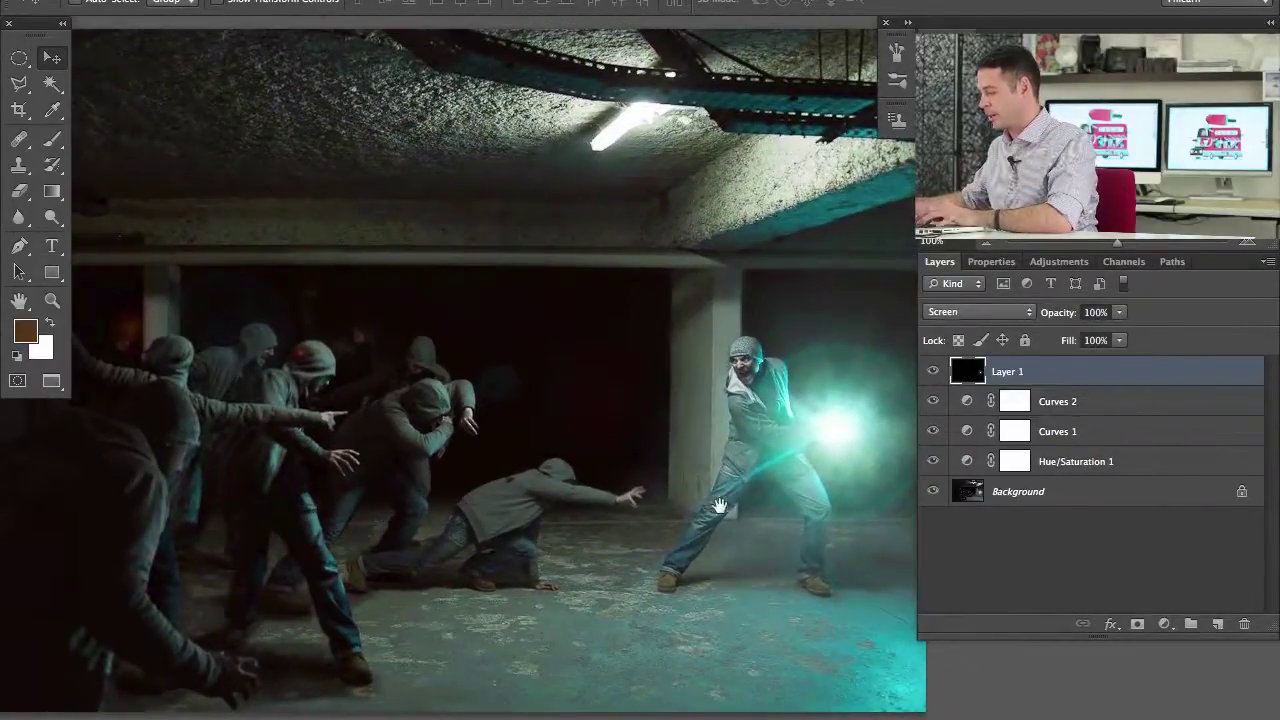
pyautogui.moveTo(750, 500); pyautogui.dragTo(717, 492)
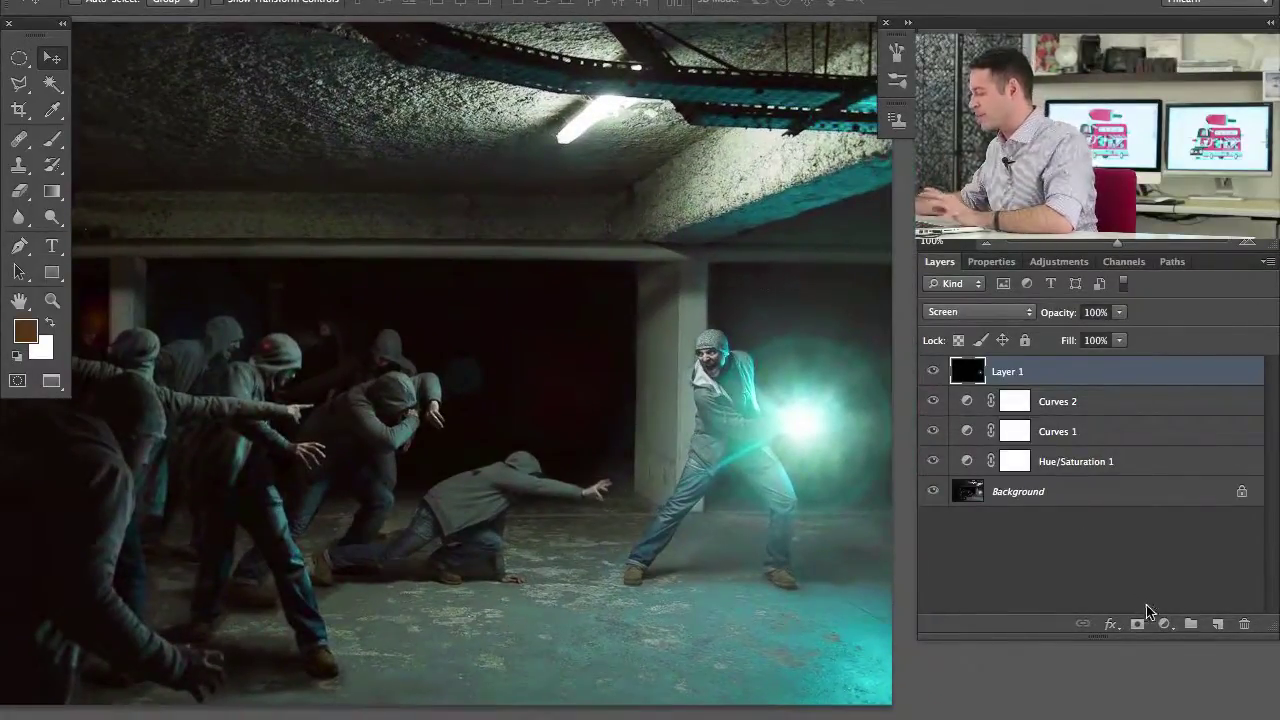
# - Add a Curves 3 adjustment layer and raise its Green channel curve
pyautogui.click(1164, 626)
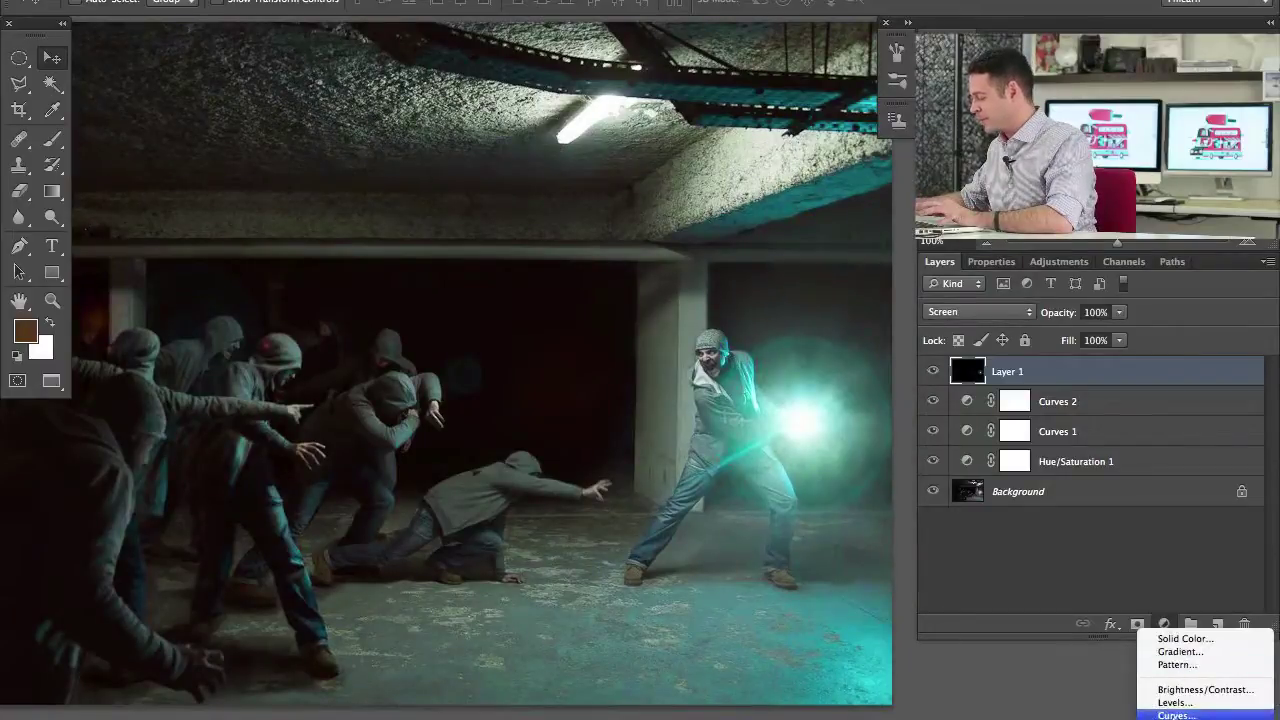
pyautogui.click(1190, 710)
pyautogui.click(1080, 345)
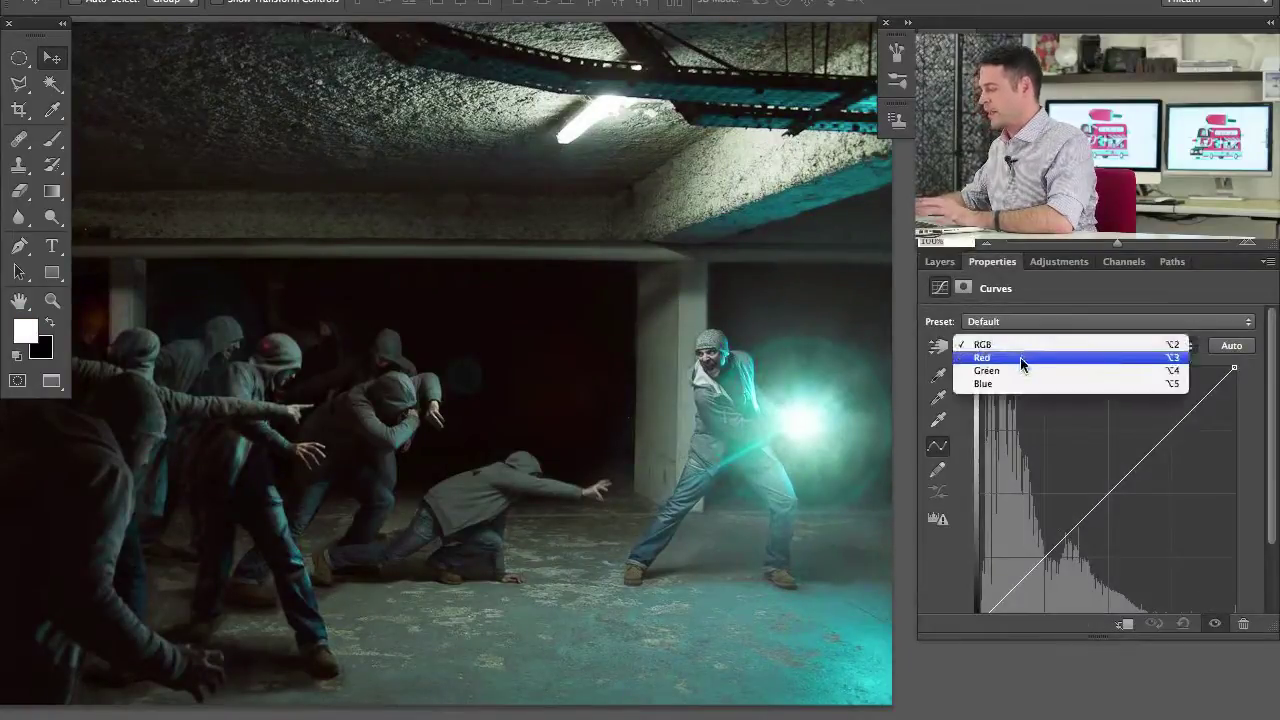
pyautogui.click(1000, 367)
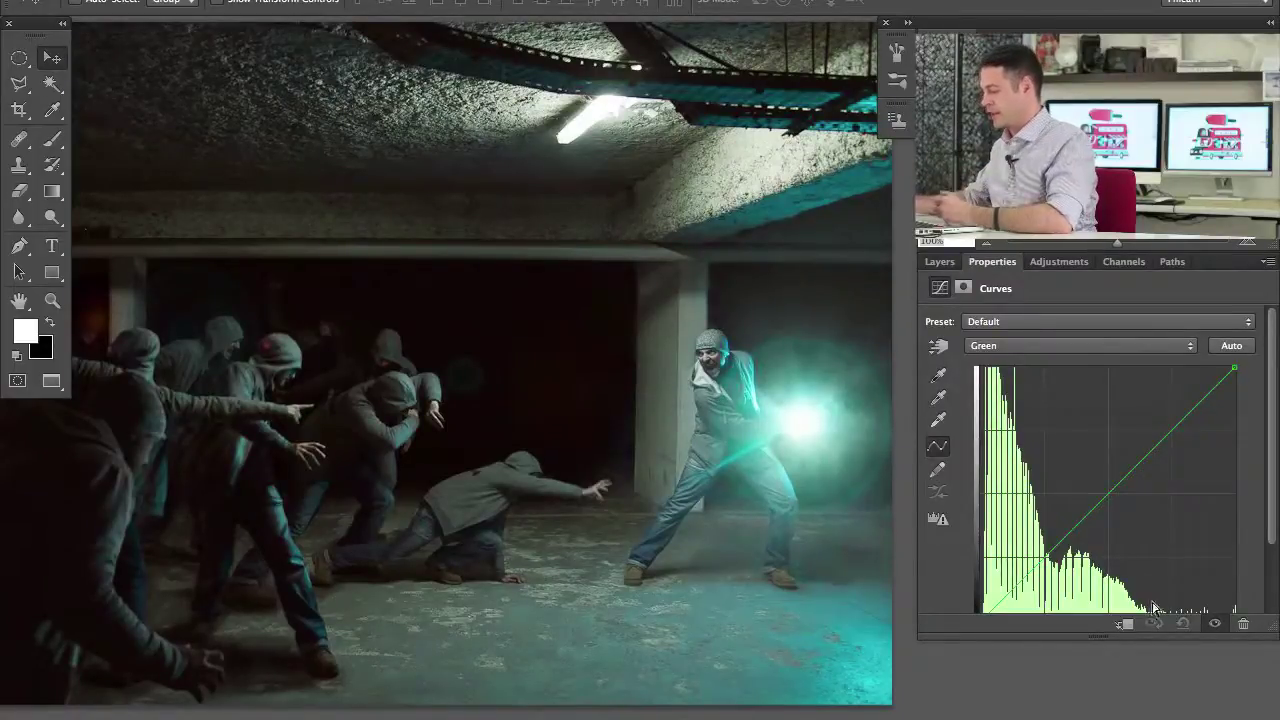
pyautogui.moveTo(1094, 503); pyautogui.dragTo(1075, 492)
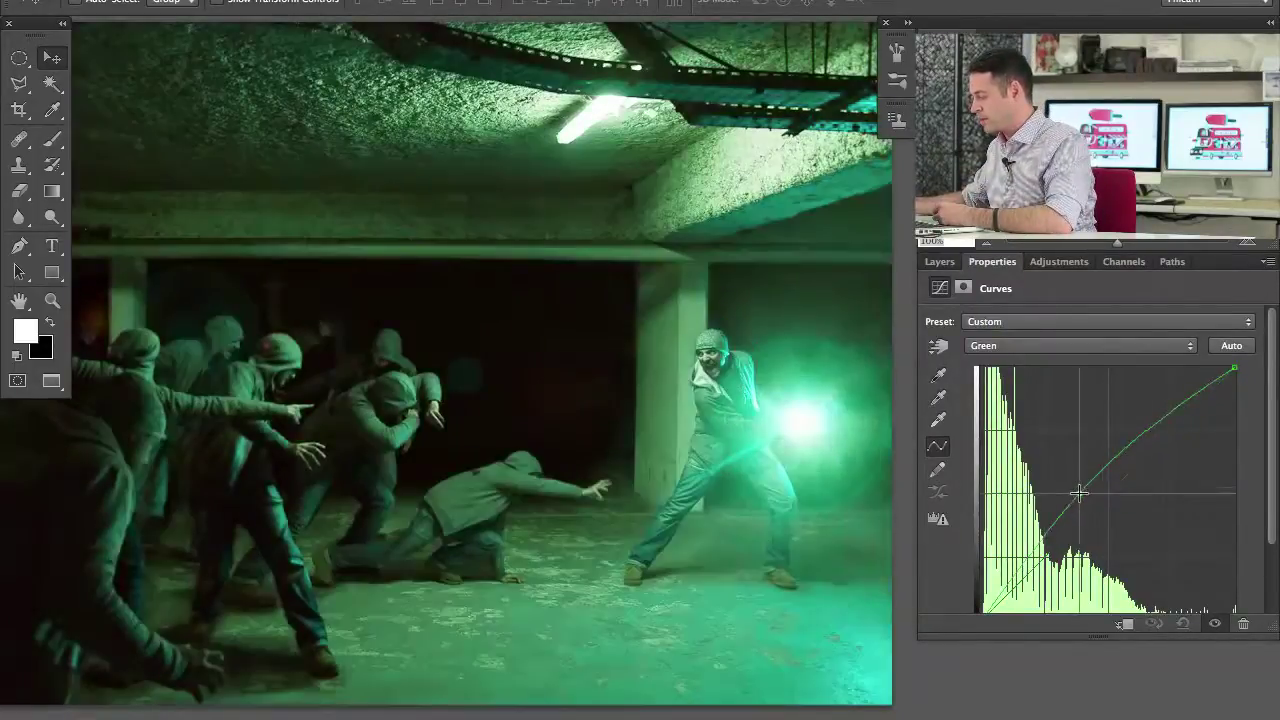
# - Invert the Curves 3 mask to black so the green boost is hidden
pyautogui.click(939, 261)
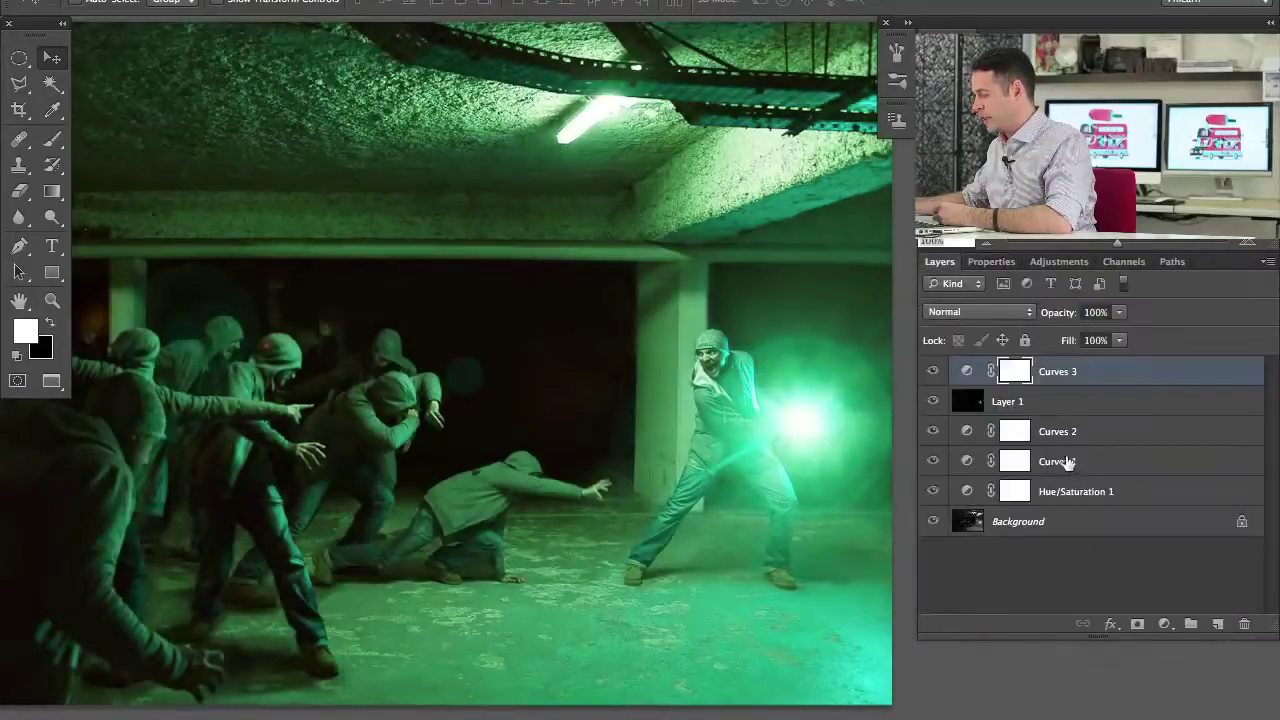
pyautogui.press('super+i')
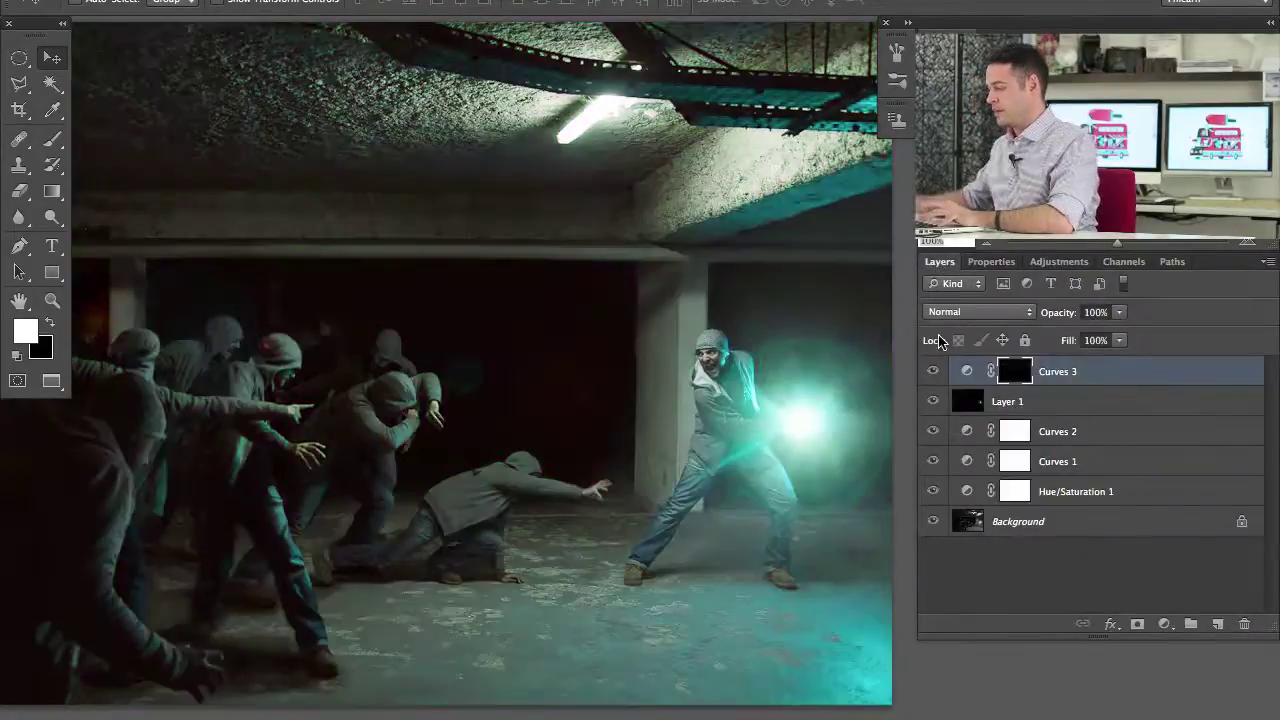
pyautogui.press('g')
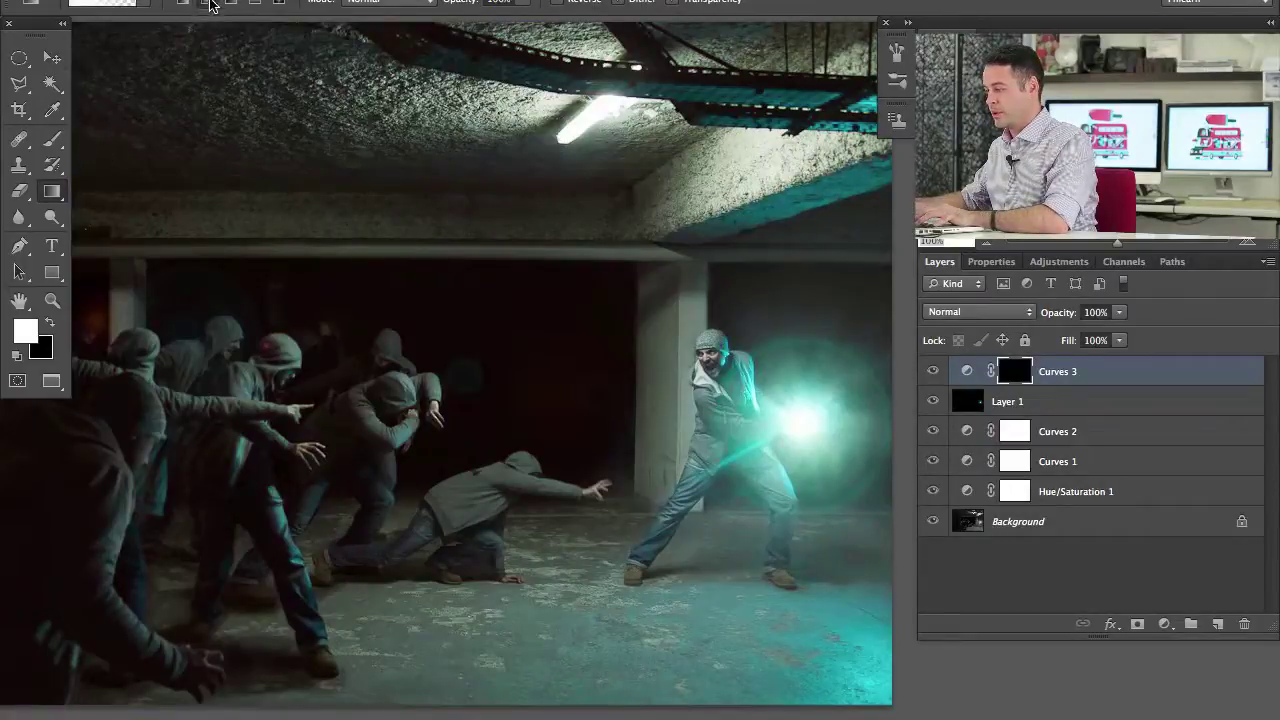
# - Paint a Foreground to Transparent gradient spot over the orb on the Curves 3 mask
pyautogui.click(125, 6)
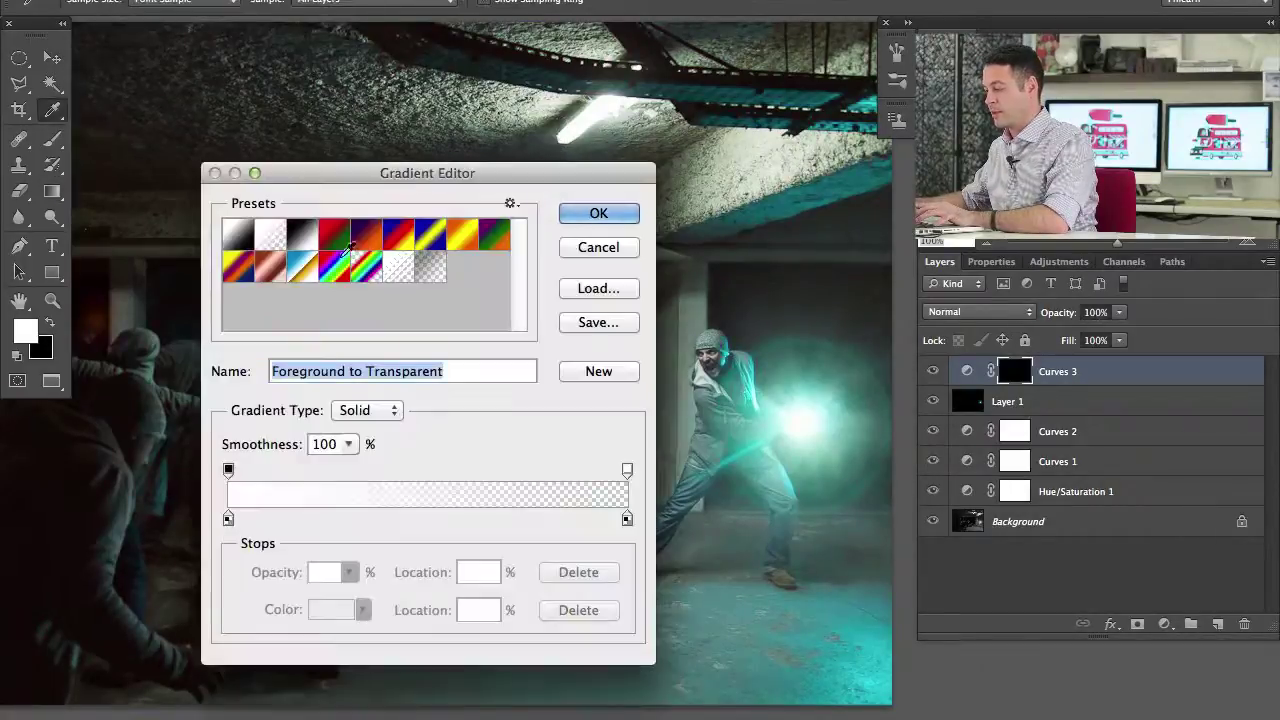
pyautogui.click(594, 212)
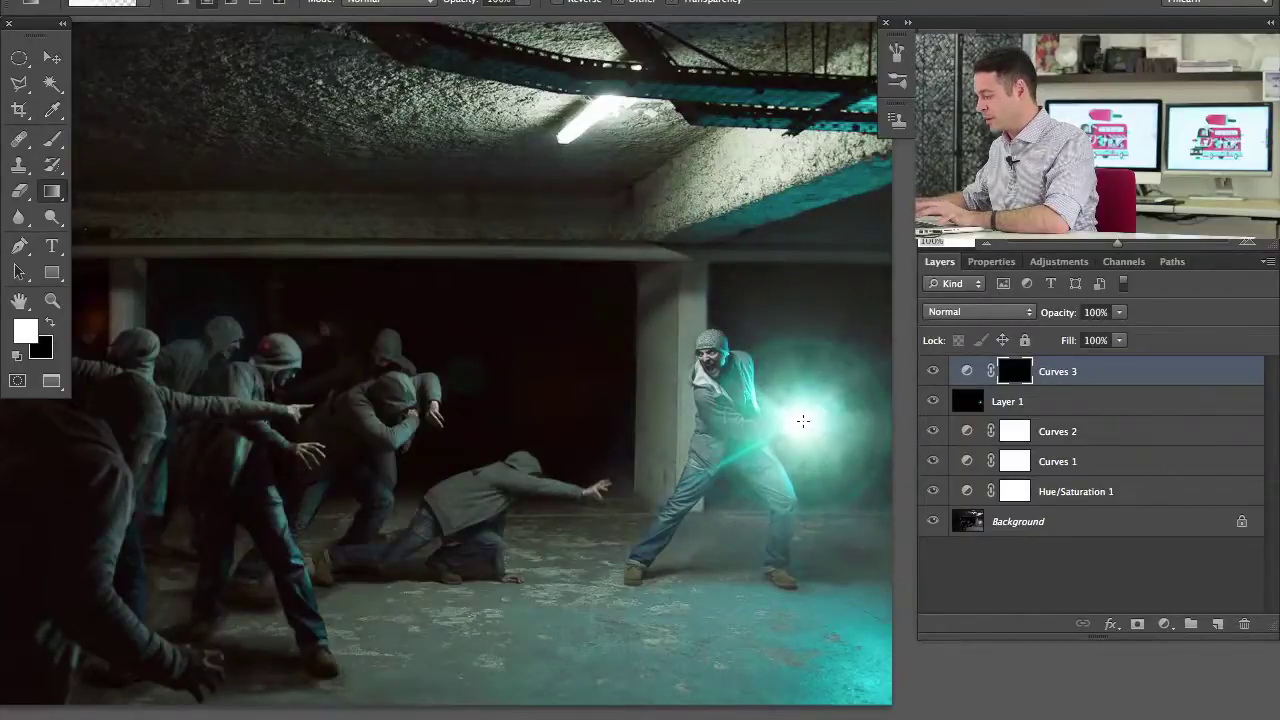
pyautogui.moveTo(832, 452); pyautogui.dragTo(869, 460)
pyautogui.keyDown('alt'); pyautogui.click(1015, 375); pyautogui.keyUp('alt')
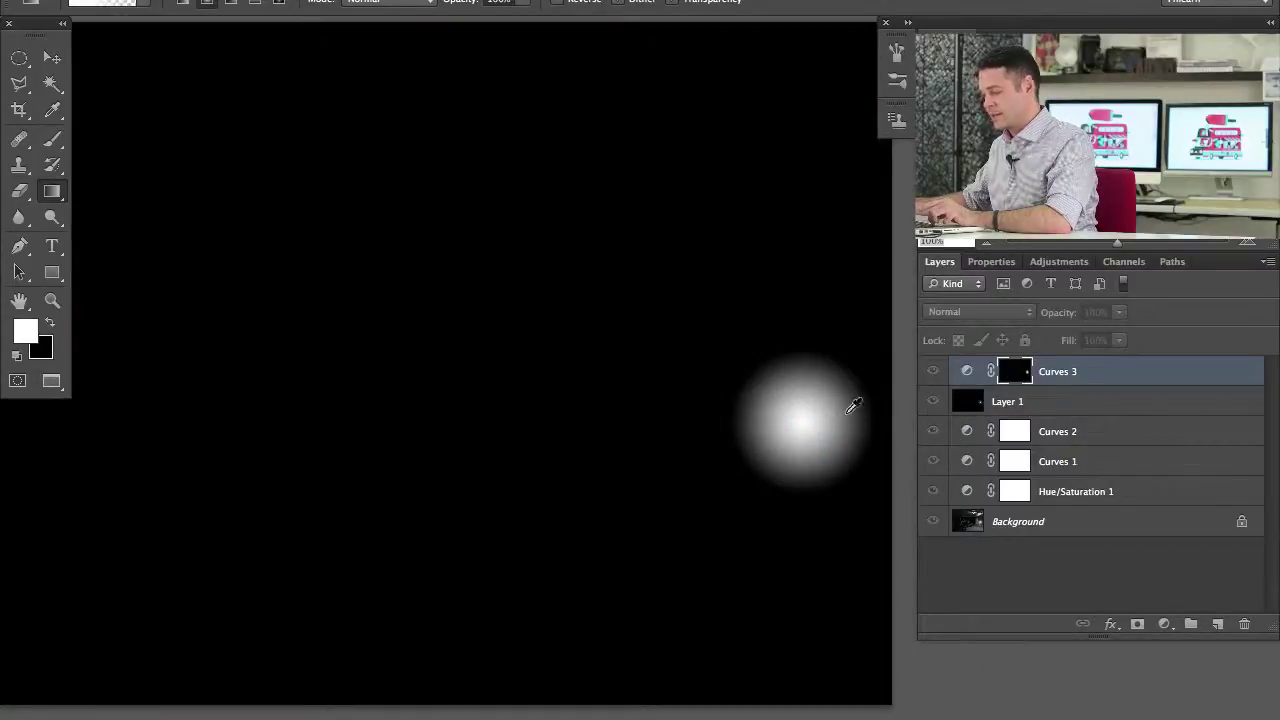
pyautogui.keyDown('alt'); pyautogui.click(1018, 373); pyautogui.keyUp('alt')
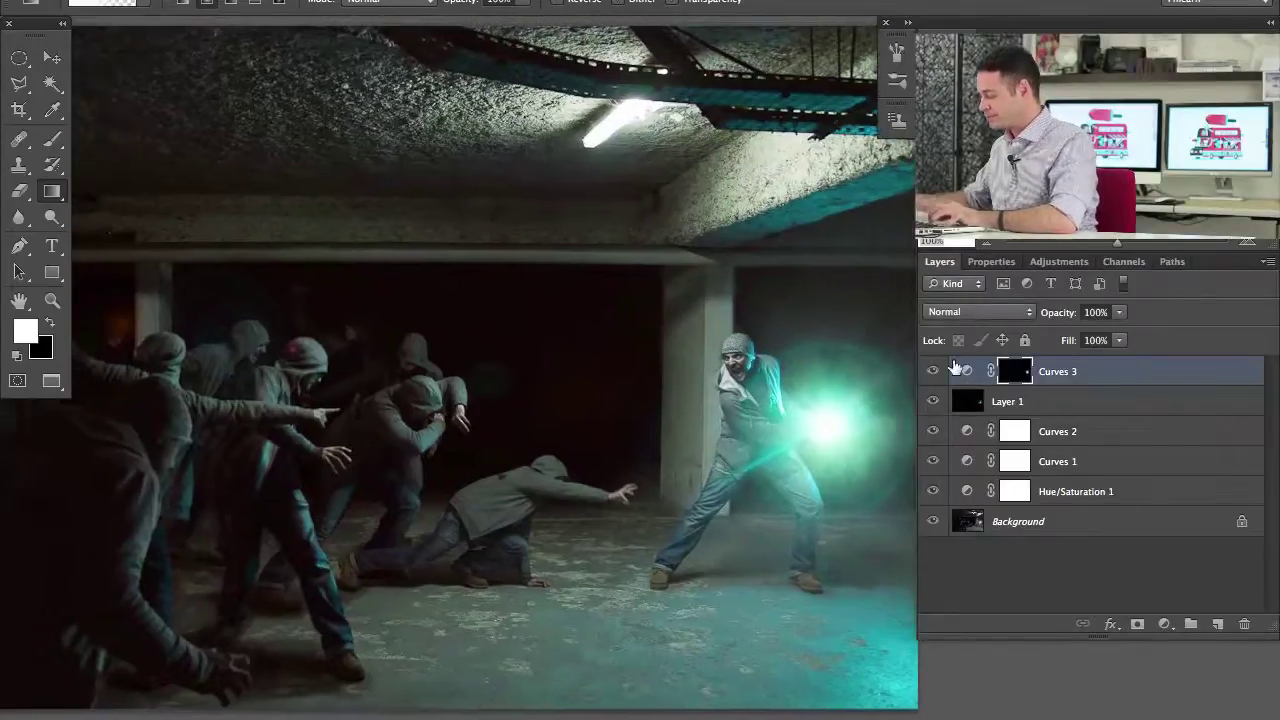
# - Add a new Layer 2 and set a 51 px Clone Stamp to sample Current & Below
pyautogui.hotkey('ctrl', 'shift', 'alt', 'n')
pyautogui.press('s')
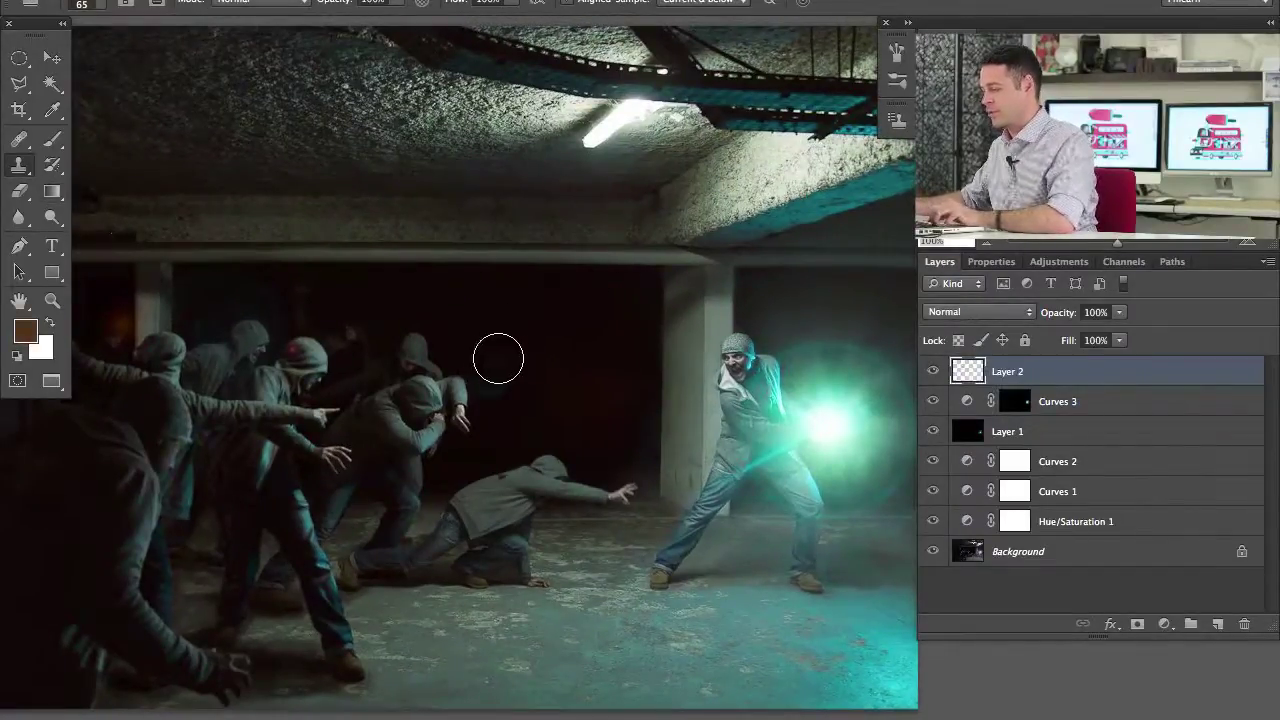
pyautogui.moveTo(522, 348); pyautogui.dragTo(512, 352)
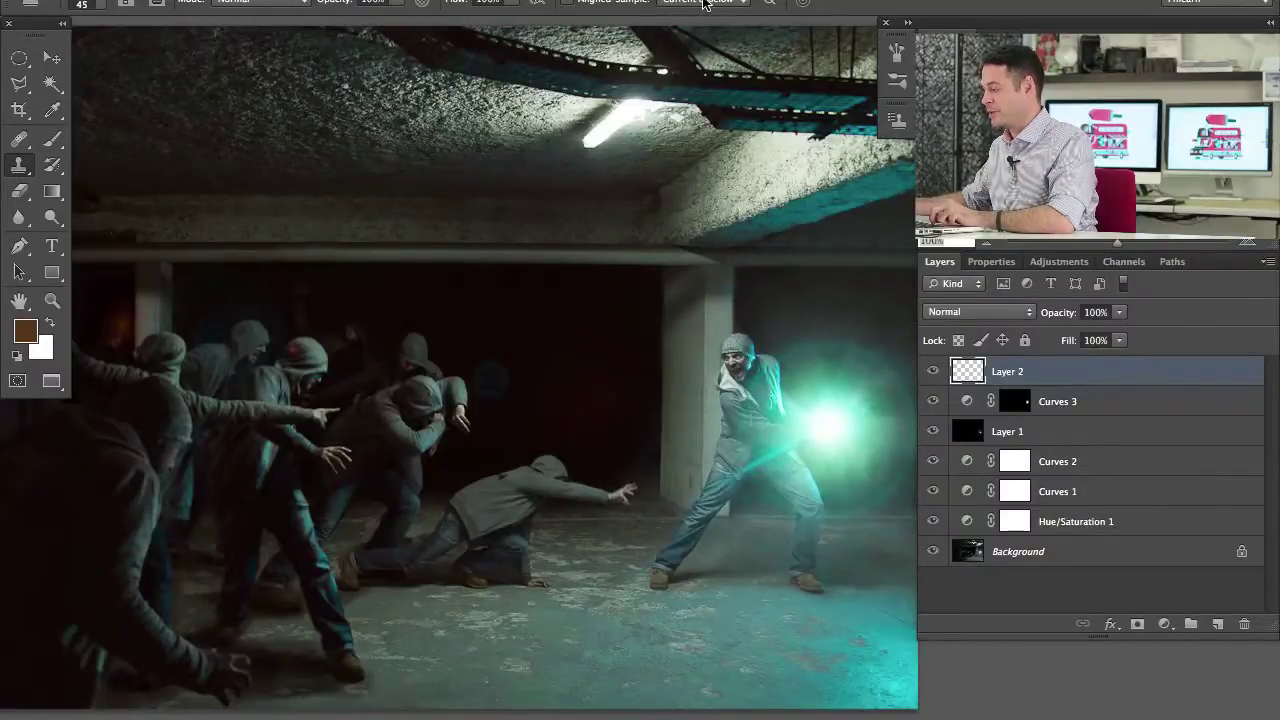
pyautogui.click(706, 4)
pyautogui.click(715, 5)
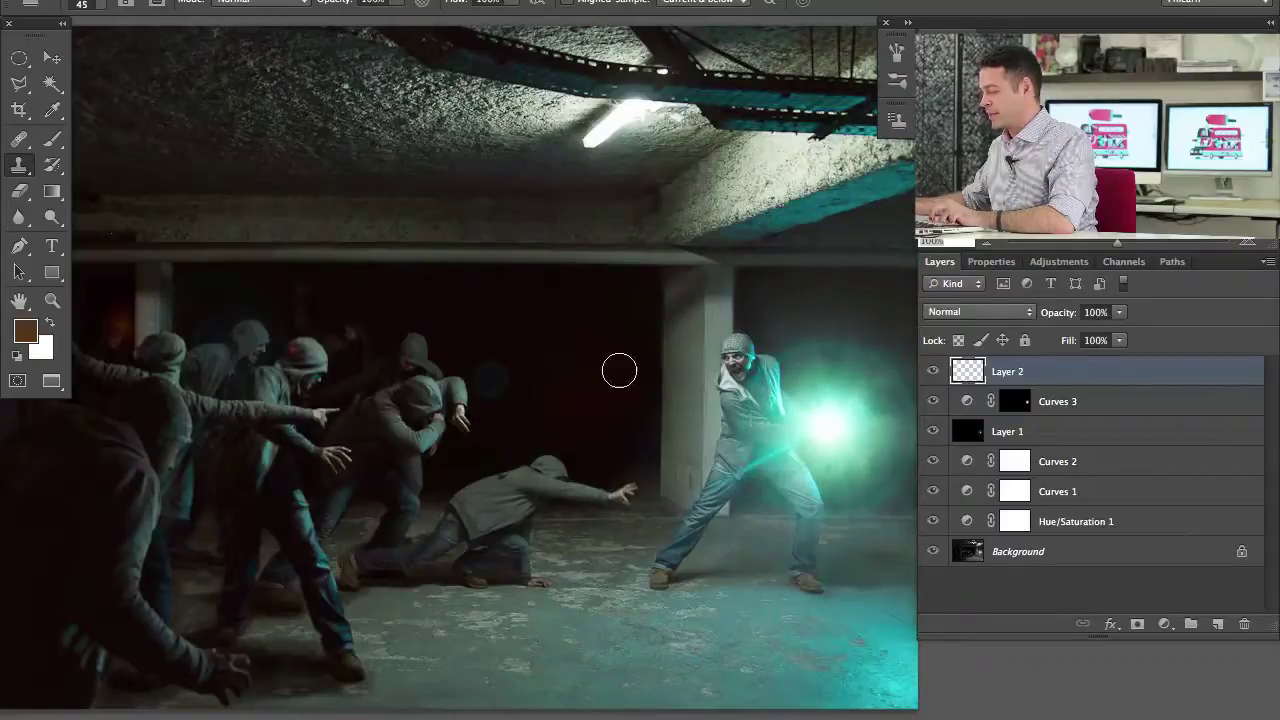
# - Clone cyan glow patches onto the back wall, ceiling, crouching man and hooded figures
pyautogui.moveTo(530, 300)
pyautogui.mouseDown()
pyautogui.moveTo(515, 330)
pyautogui.moveTo(480, 286)
pyautogui.mouseUp()
pyautogui.moveTo(600, 455)
pyautogui.mouseDown()
pyautogui.moveTo(579, 481)
pyautogui.moveTo(530, 440)
pyautogui.mouseUp()
pyautogui.moveTo(574, 519)
pyautogui.mouseDown()
pyautogui.moveTo(576, 554)
pyautogui.moveTo(505, 575)
pyautogui.mouseUp()
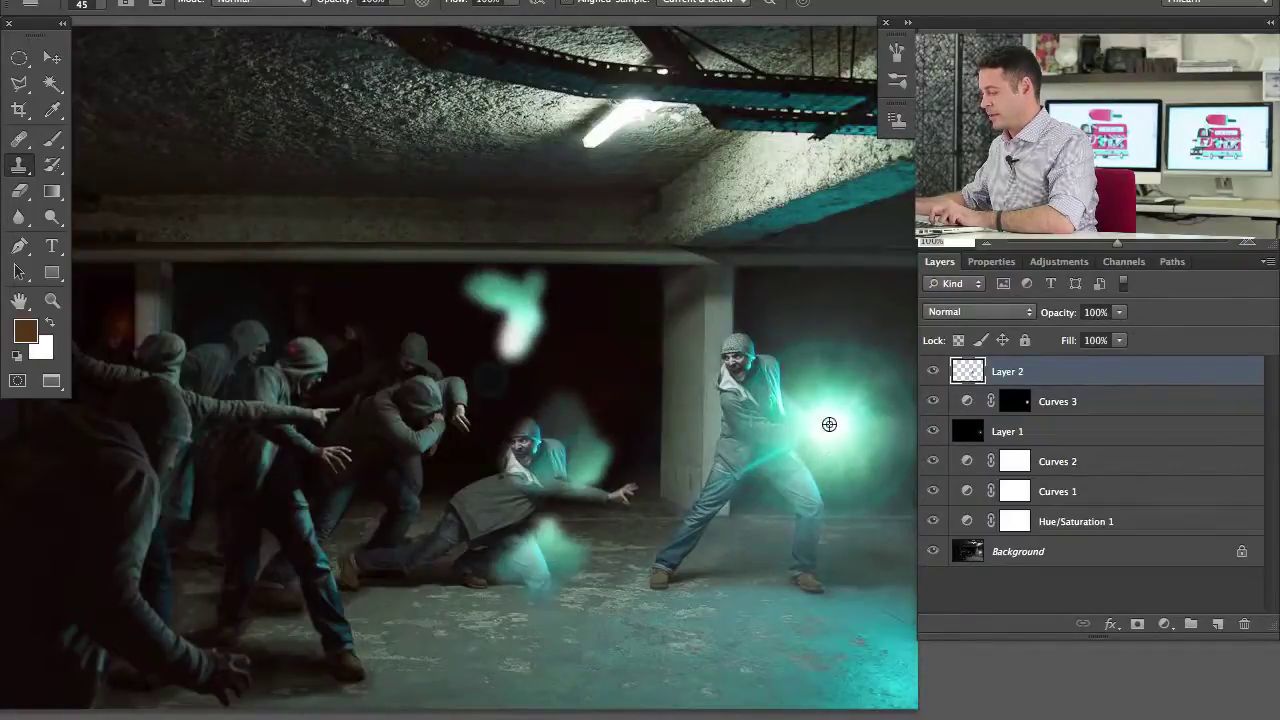
pyautogui.moveTo(445, 408)
pyautogui.mouseDown()
pyautogui.moveTo(386, 375)
pyautogui.moveTo(347, 392)
pyautogui.mouseUp()
pyautogui.moveTo(655, 305); pyautogui.dragTo(680, 290)
pyautogui.moveTo(428, 215)
pyautogui.mouseDown()
pyautogui.moveTo(375, 255)
pyautogui.moveTo(366, 248)
pyautogui.mouseUp()
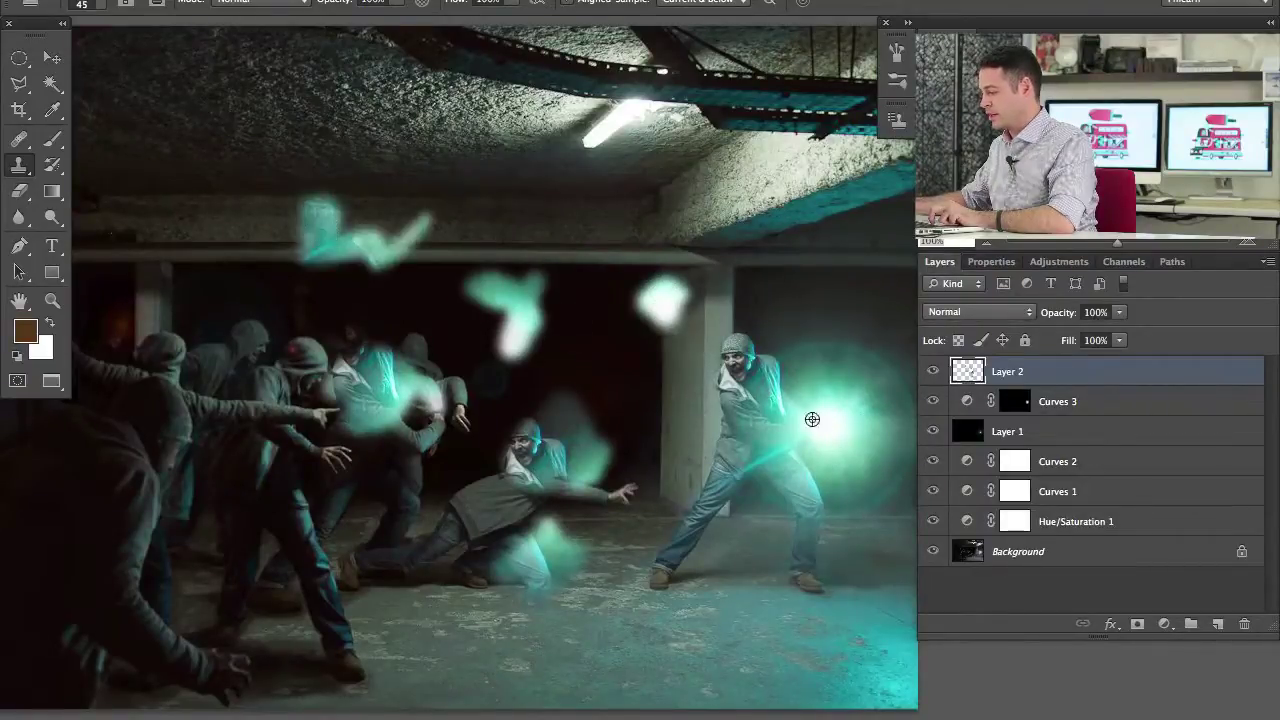
pyautogui.moveTo(650, 398); pyautogui.dragTo(606, 382)
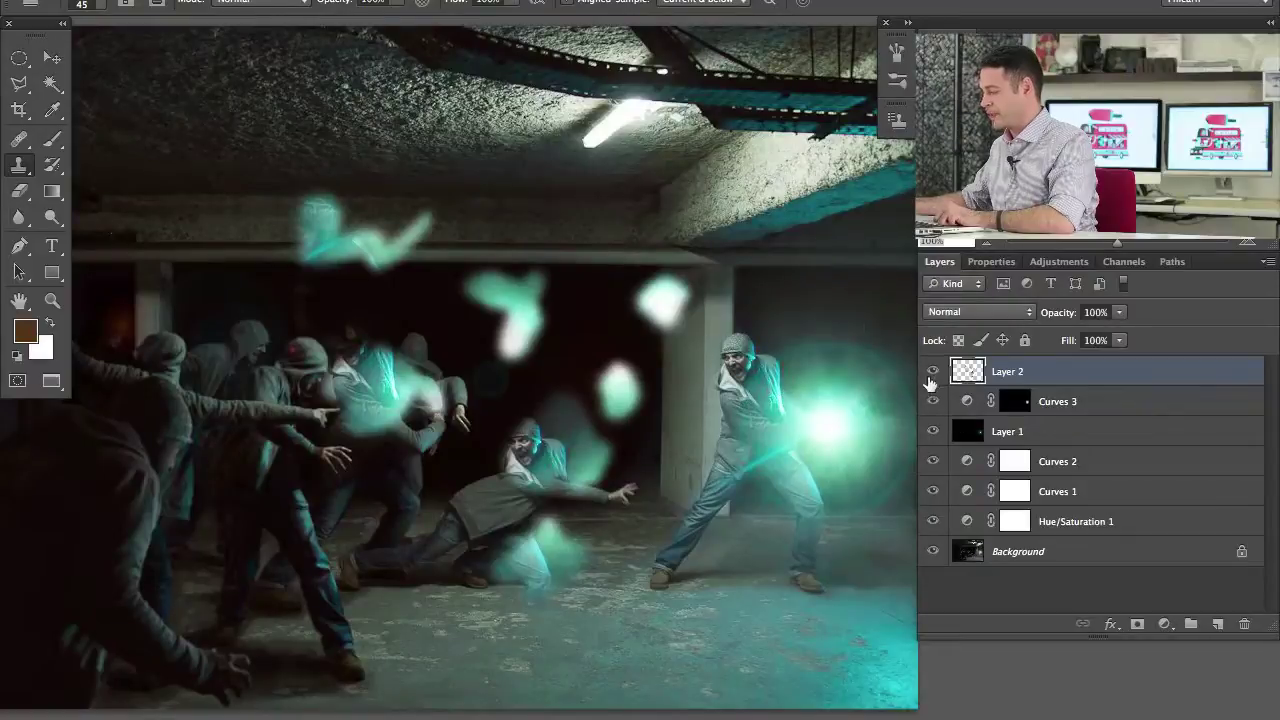
# - Compare the glow layer on and off, then move the patches up and left
pyautogui.click(932, 371)
pyautogui.click(932, 371)
pyautogui.click(932, 371)
pyautogui.click(932, 371)
pyautogui.press('v')
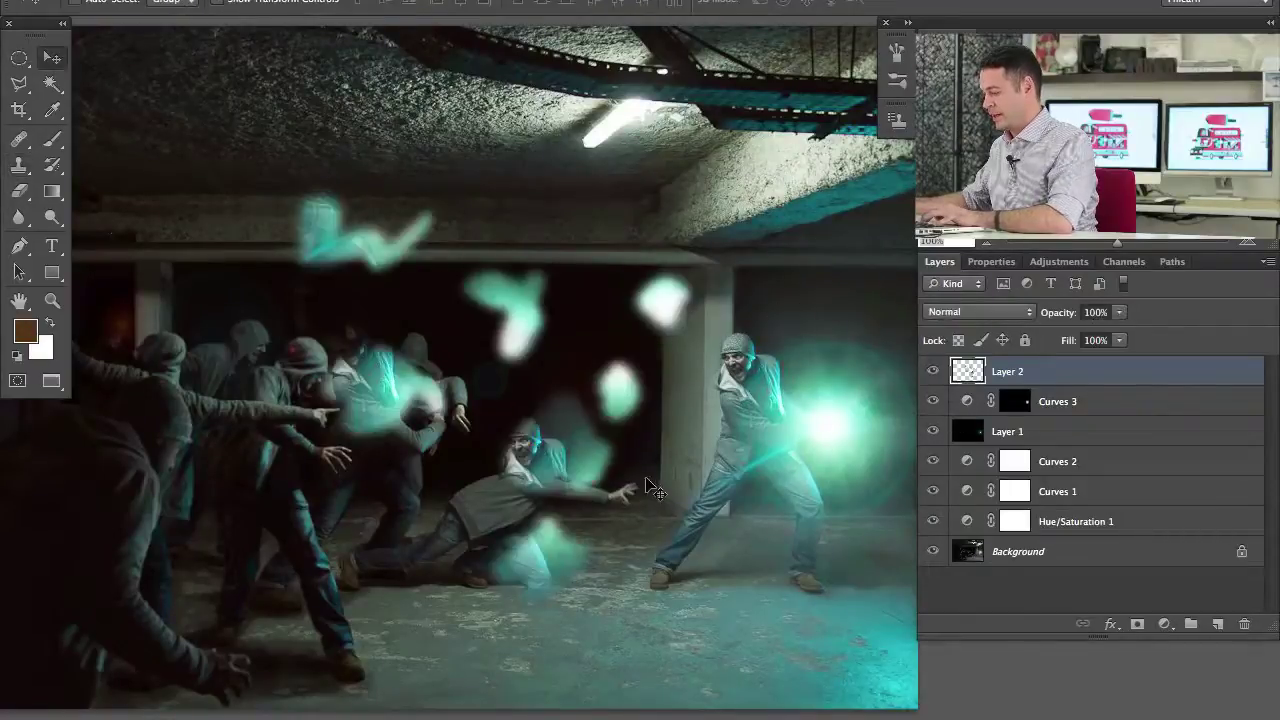
pyautogui.moveTo(655, 492); pyautogui.dragTo(553, 470)
# - Free Transform Layer 2's glow into a thin horizontal band positioned across the figures
pyautogui.press('super+minus')
pyautogui.press('super+minus')
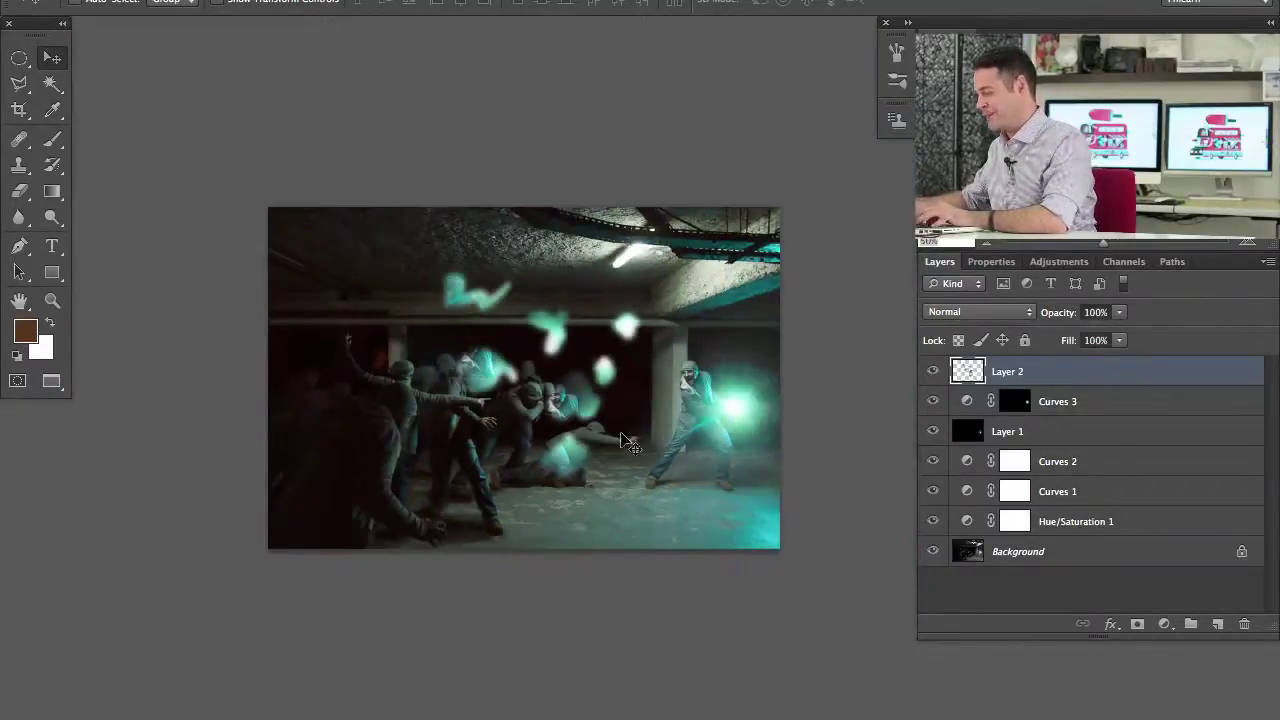
pyautogui.moveTo(625, 440)
pyautogui.mouseDown()
pyautogui.moveTo(600, 430)
pyautogui.moveTo(610, 457)
pyautogui.mouseUp()
pyautogui.press('super+t')
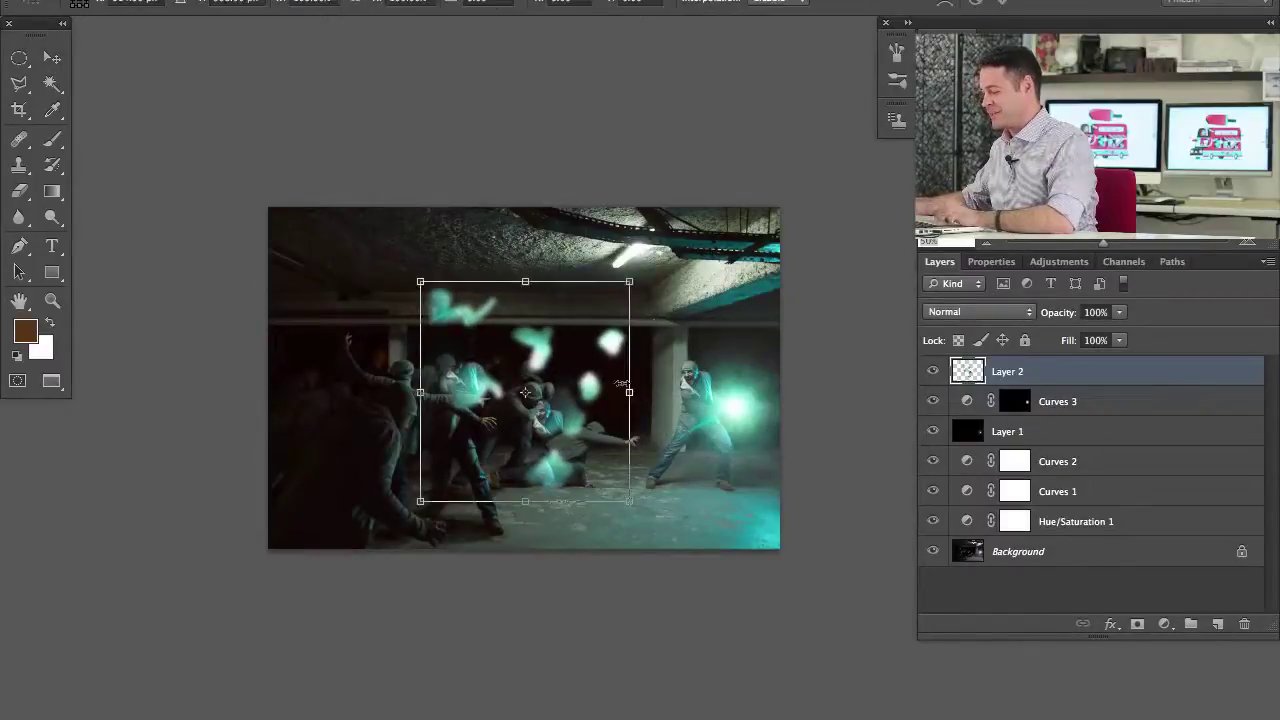
pyautogui.moveTo(629, 284); pyautogui.dragTo(1186, 474)
pyautogui.moveTo(846, 491); pyautogui.dragTo(657, 408)
pyautogui.press('Return')
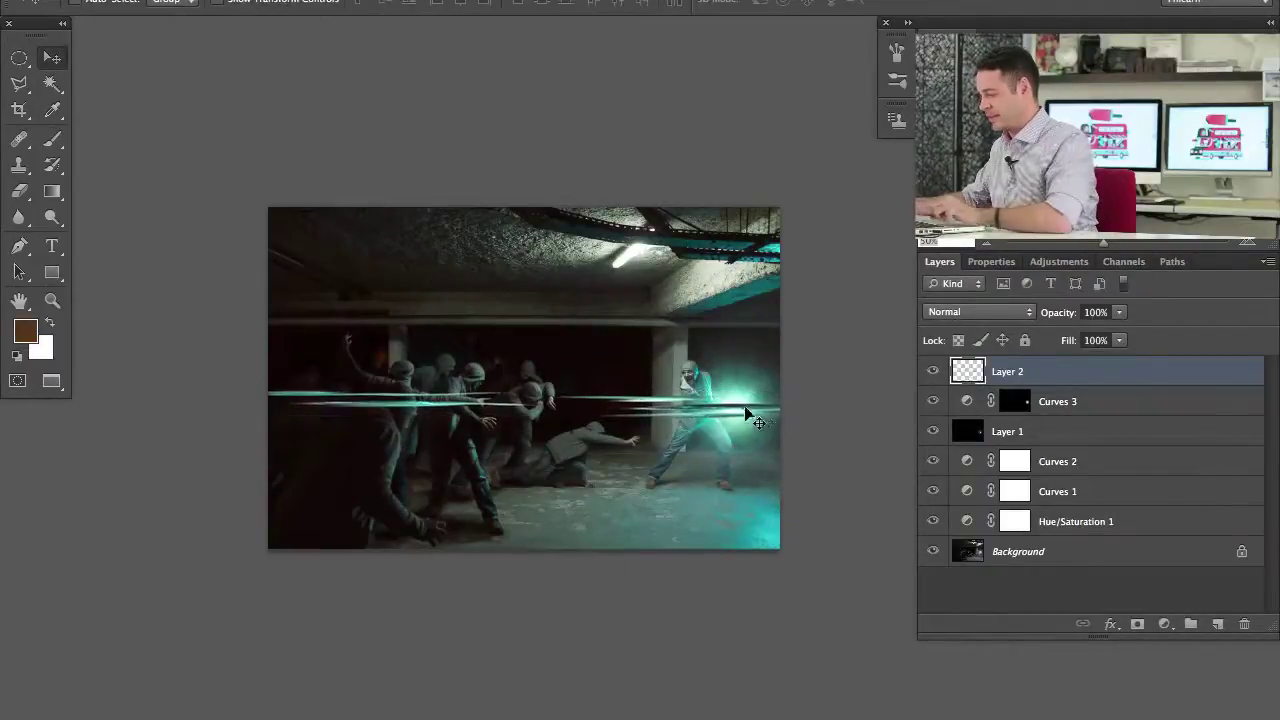
pyautogui.moveTo(757, 409); pyautogui.dragTo(756, 413)
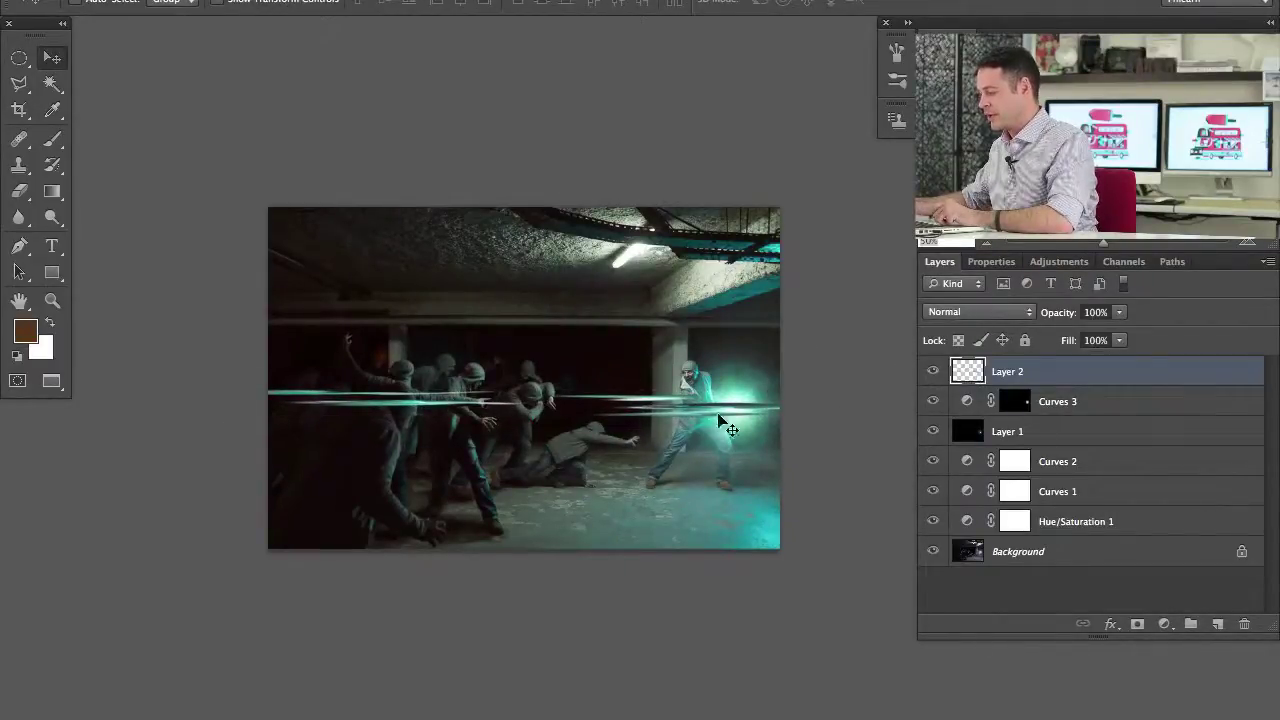
pyautogui.moveTo(650, 418); pyautogui.dragTo(659, 408)
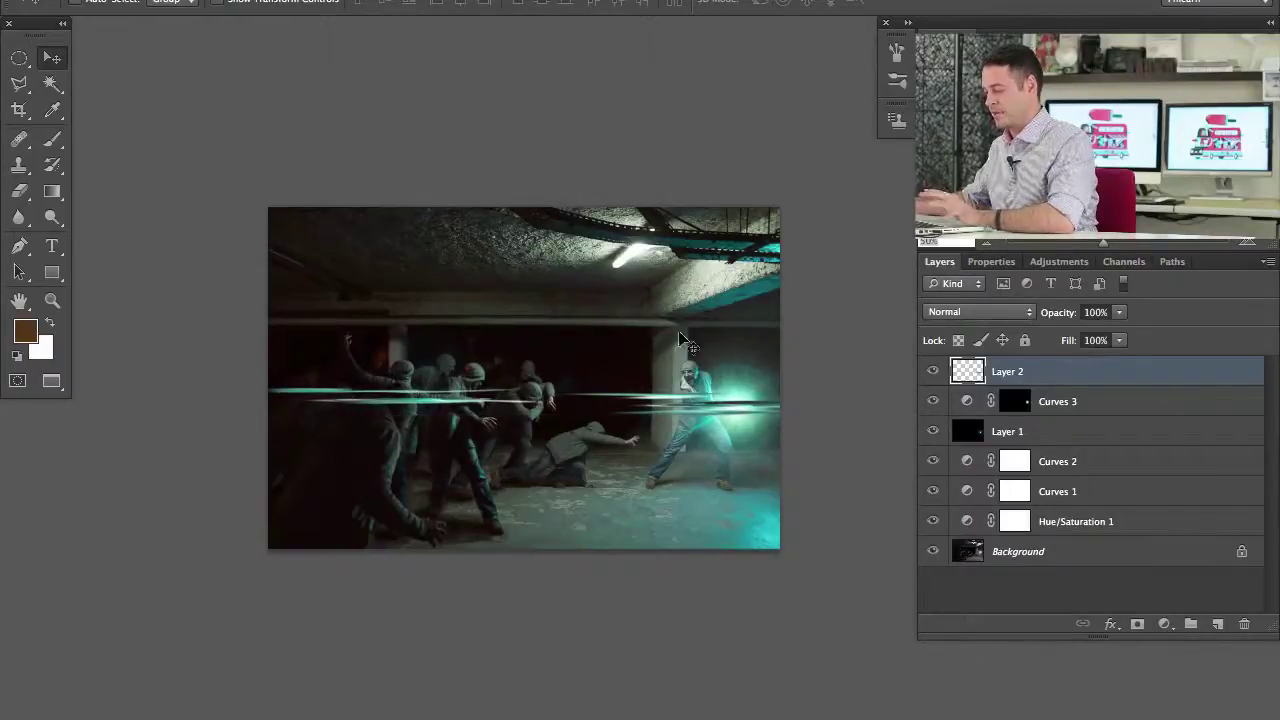
# - Set Layer 2's blend mode to Color Dodge and toggle its visibility to compare
pyautogui.click(960, 314)
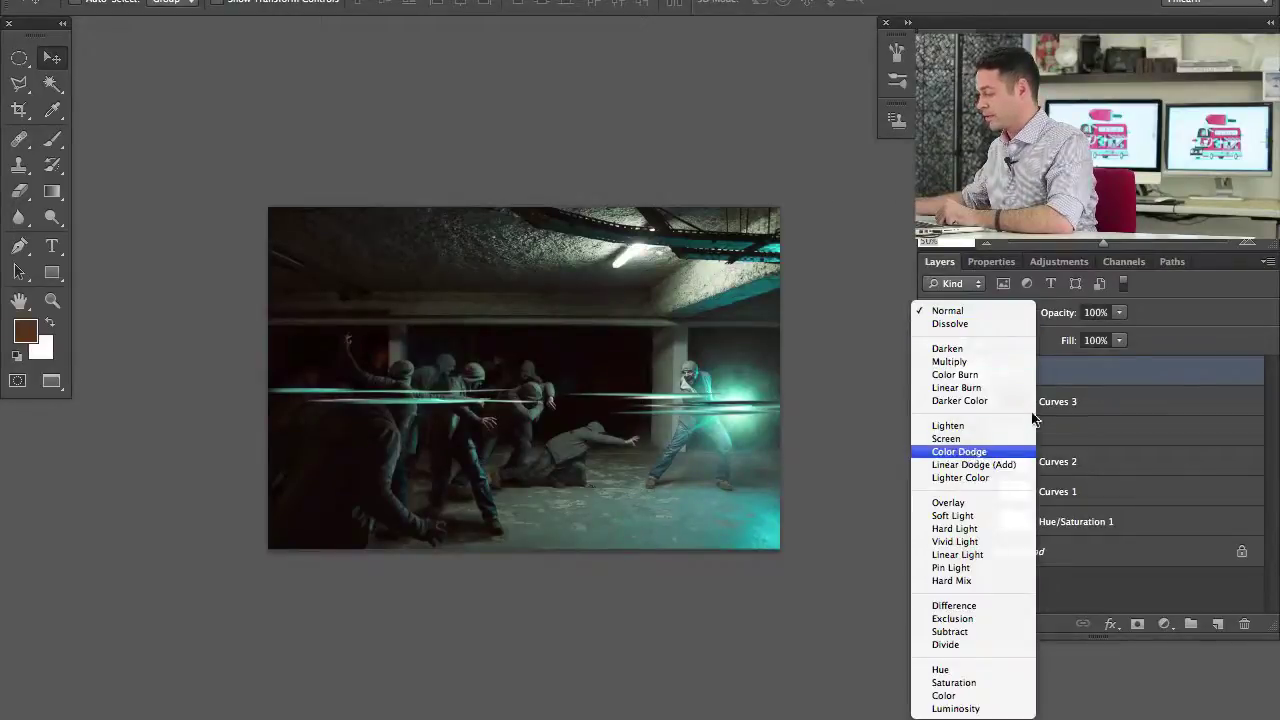
pyautogui.click(1000, 446)
pyautogui.click(933, 371)
pyautogui.click(933, 371)
# - Free Transform the light streaks thinner and shorter from the left end
pyautogui.press('super+t')
pyautogui.moveTo(618, 376); pyautogui.dragTo(660, 393)
pyautogui.moveTo(240, 408); pyautogui.dragTo(374, 410)
pyautogui.press('Return')
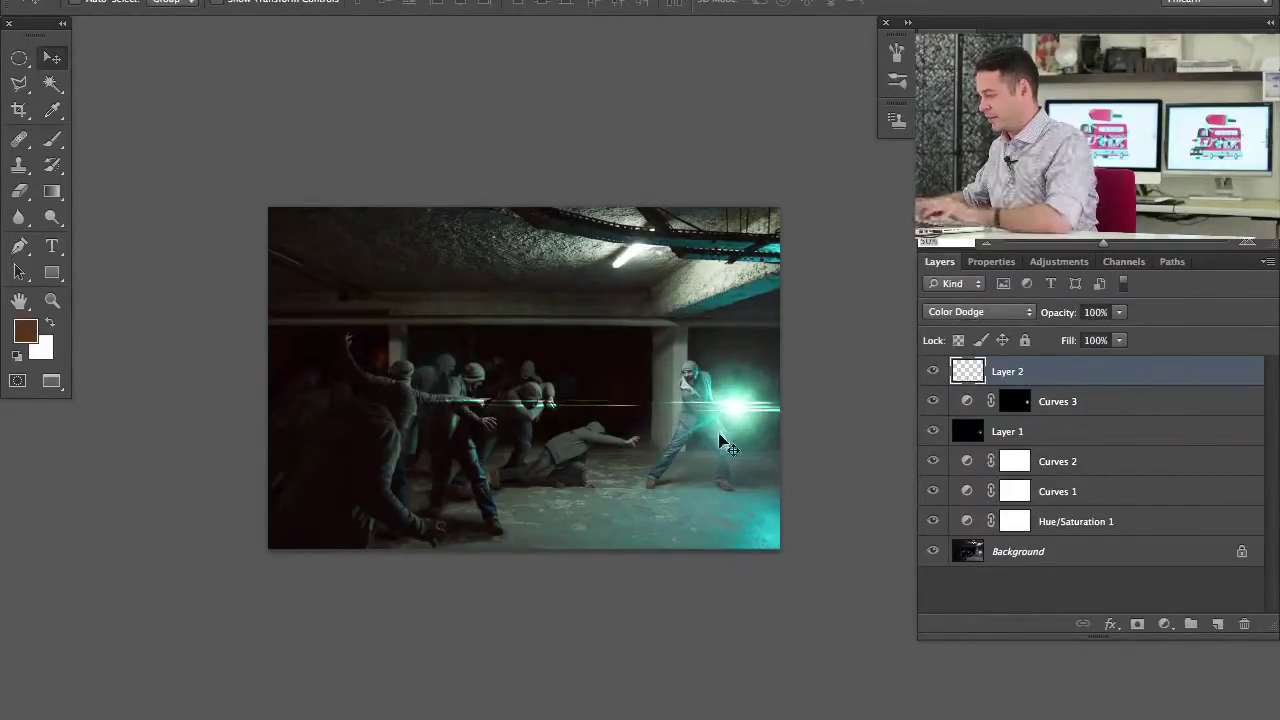
# - Move the streaks further left toward the orb and set the layer opacity to 70%
pyautogui.moveTo(712, 432)
pyautogui.mouseDown()
pyautogui.moveTo(680, 438)
pyautogui.moveTo(688, 456)
pyautogui.mouseUp()
pyautogui.press('super+plus')
pyautogui.press('7')
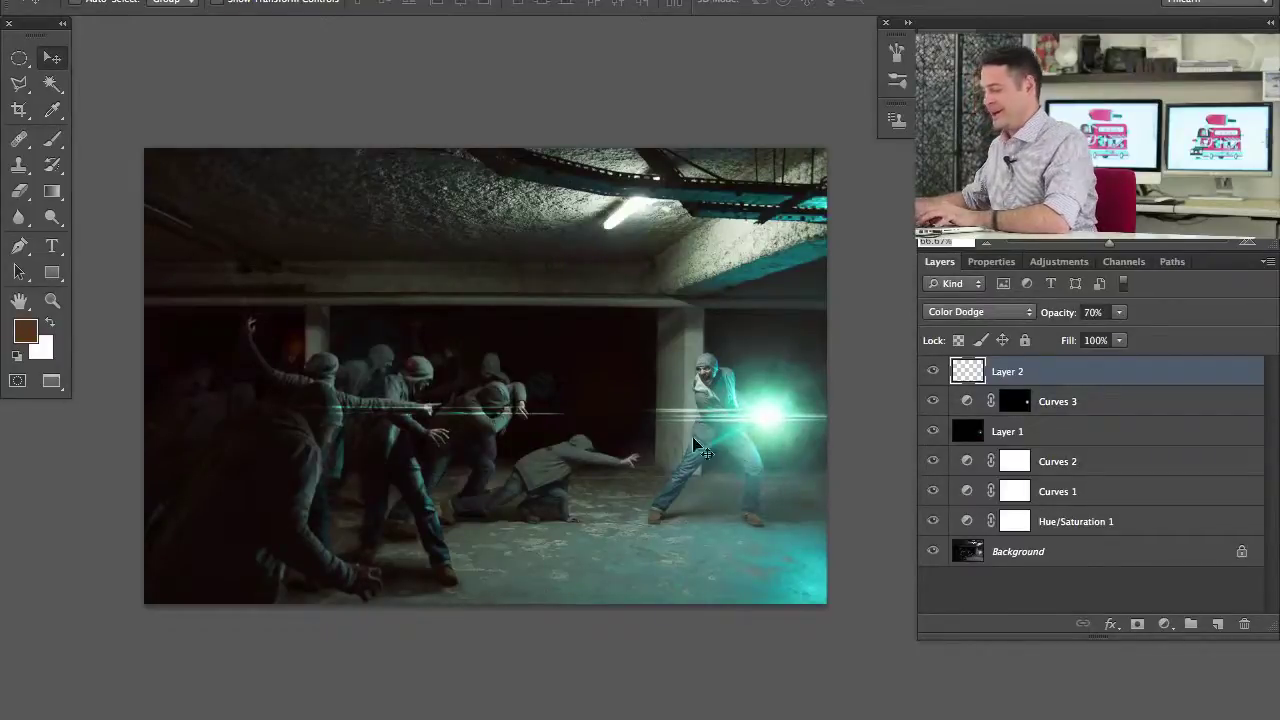
pyautogui.moveTo(717, 447)
pyautogui.mouseDown()
pyautogui.moveTo(712, 480)
pyautogui.moveTo(600, 420)
pyautogui.moveTo(607, 450)
pyautogui.moveTo(814, 508)
pyautogui.moveTo(702, 482)
pyautogui.moveTo(695, 501)
pyautogui.moveTo(745, 513)
pyautogui.moveTo(702, 470)
pyautogui.moveTo(665, 514)
pyautogui.moveTo(631, 500)
pyautogui.moveTo(726, 512)
pyautogui.mouseUp()
# - Try Screen, return to Color Dodge, and lower the streak opacity to 31%
pyautogui.click(1001, 316)
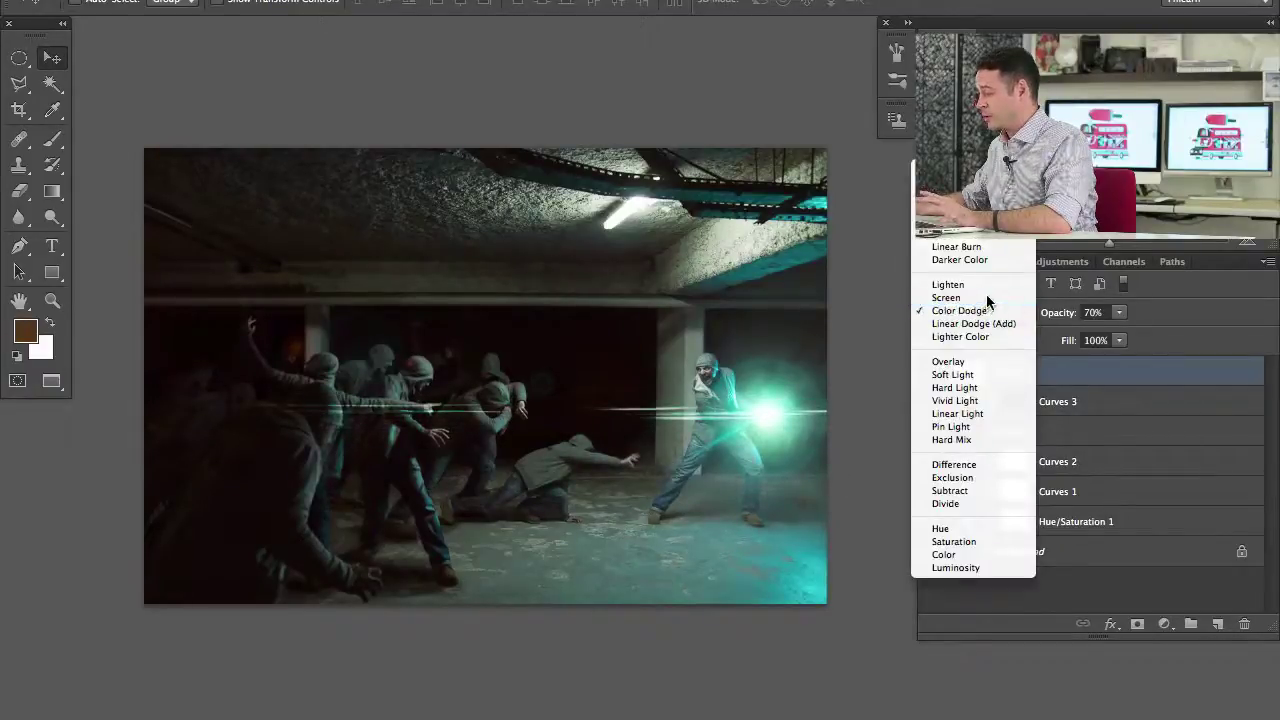
pyautogui.click(980, 290)
pyautogui.click(980, 314)
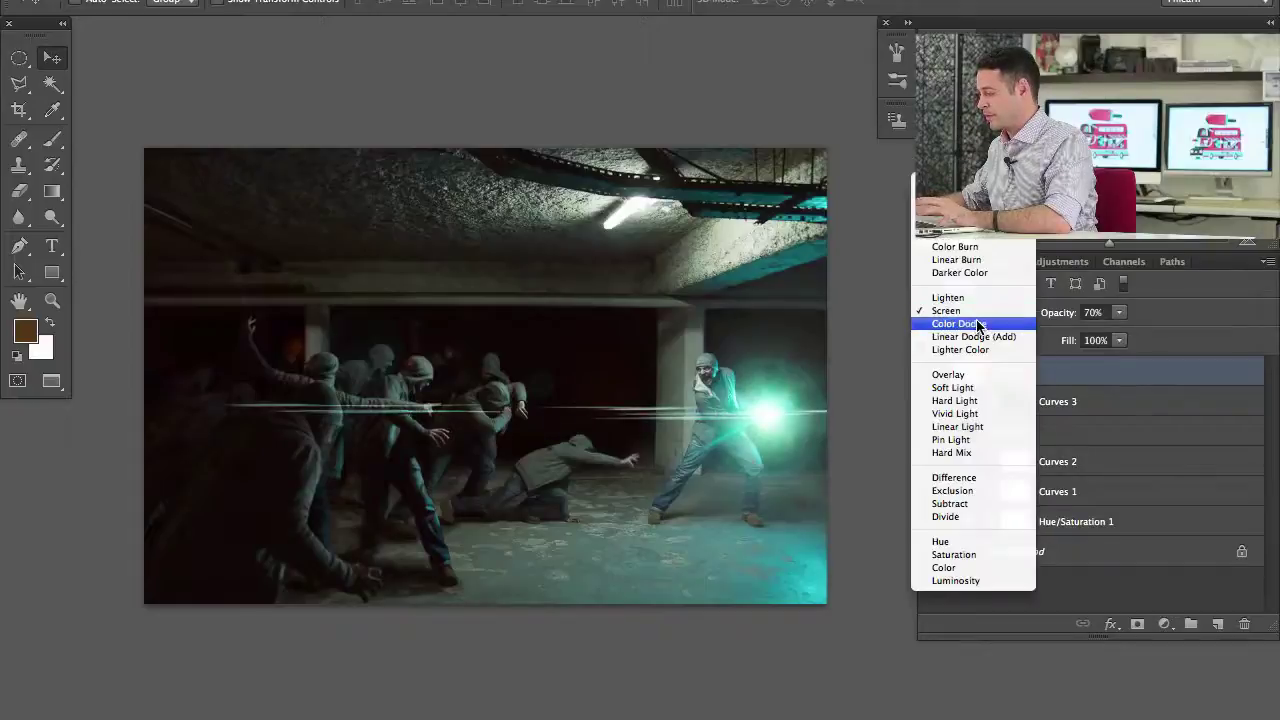
pyautogui.click(985, 327)
pyautogui.moveTo(1058, 313); pyautogui.dragTo(1022, 316)
pyautogui.click(980, 366)
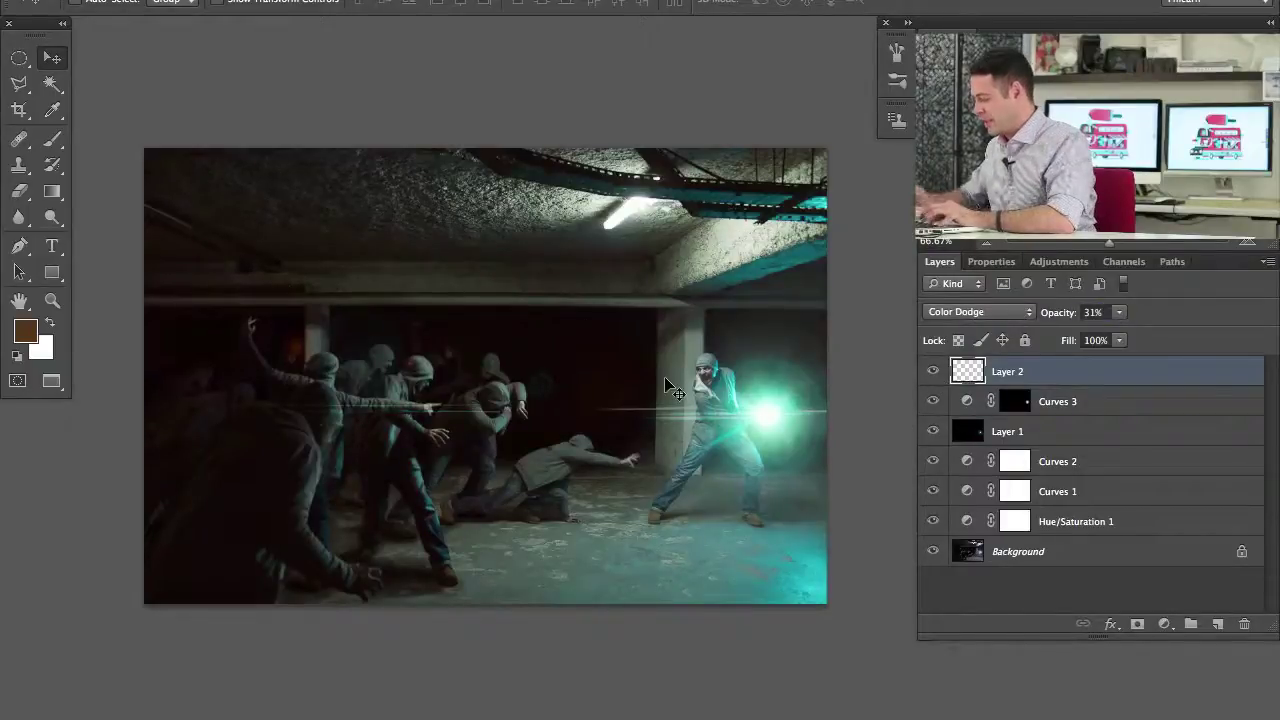
pyautogui.scroll(2, 666, 386)
pyautogui.moveTo(594, 491); pyautogui.dragTo(511, 420)
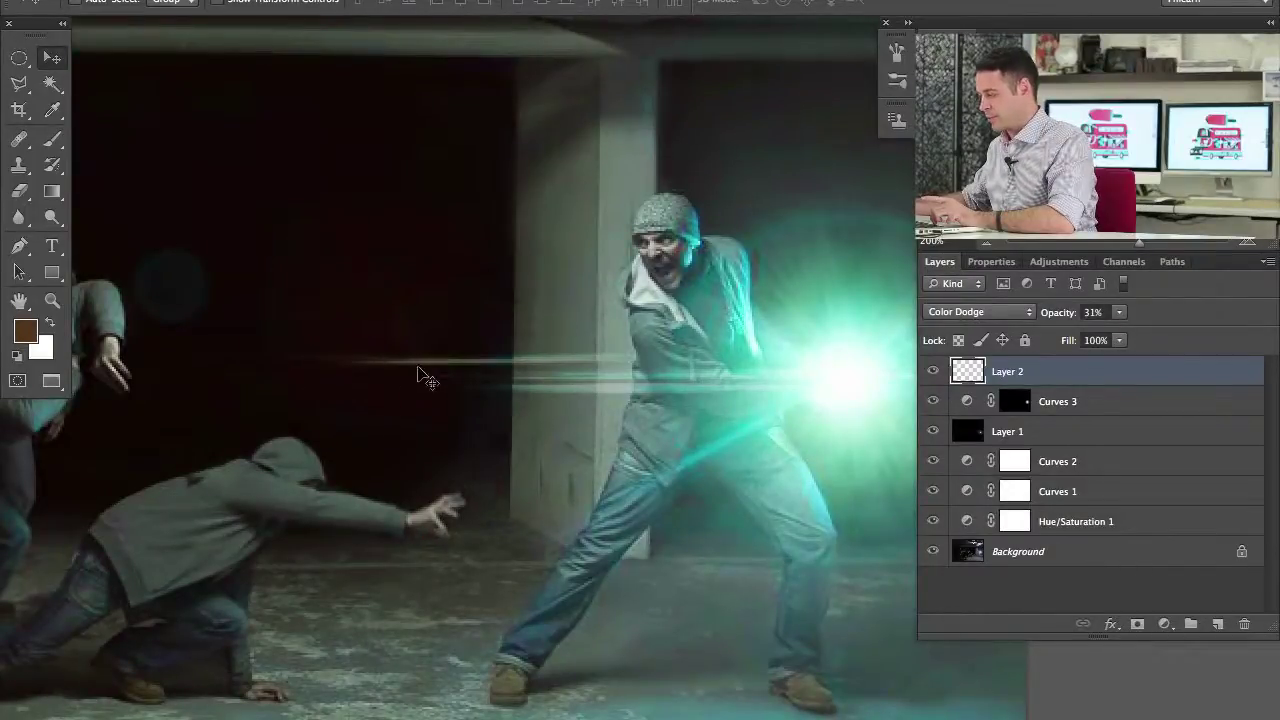
pyautogui.hscroll(-10, 654, 374)
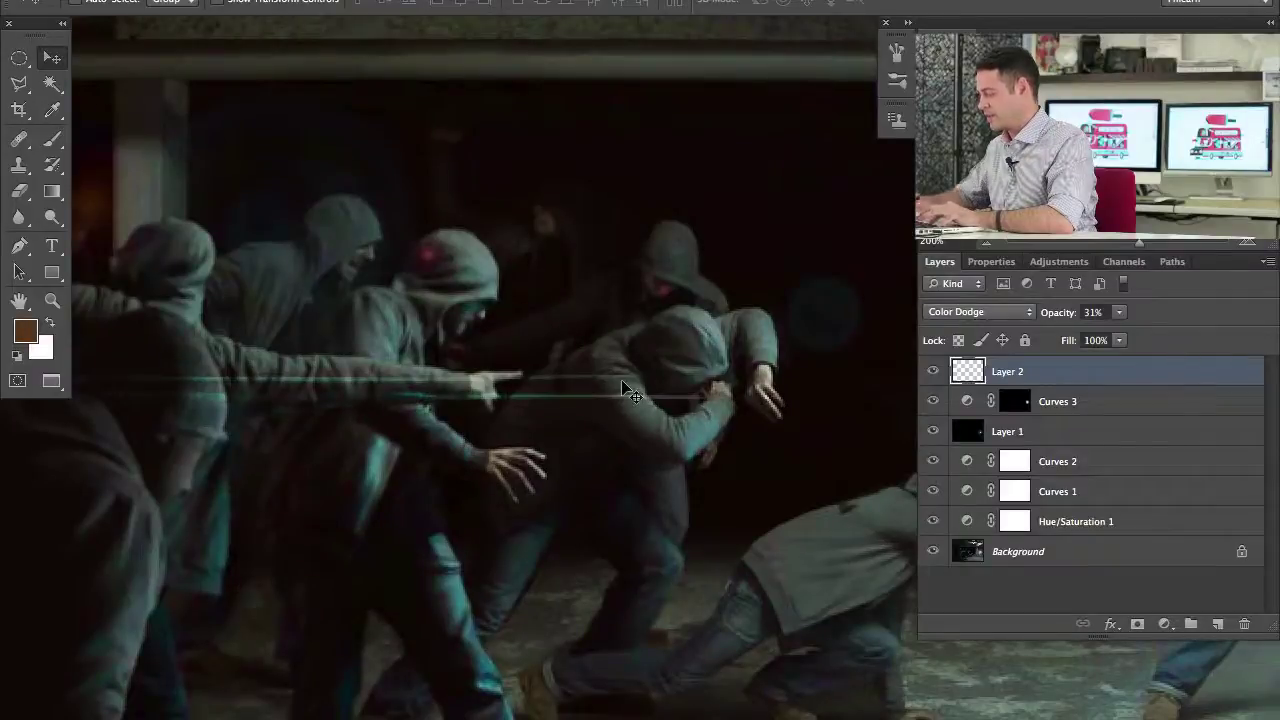
pyautogui.hotkey('ctrl', '-')
pyautogui.hotkey('ctrl', '-')
pyautogui.moveTo(645, 422); pyautogui.dragTo(488, 409)
# - Group Layer 2 through Hue/Saturation 1 into Group 1 and check it against the original
pyautogui.keyDown('shift'); pyautogui.click(1130, 512); pyautogui.keyUp('shift')
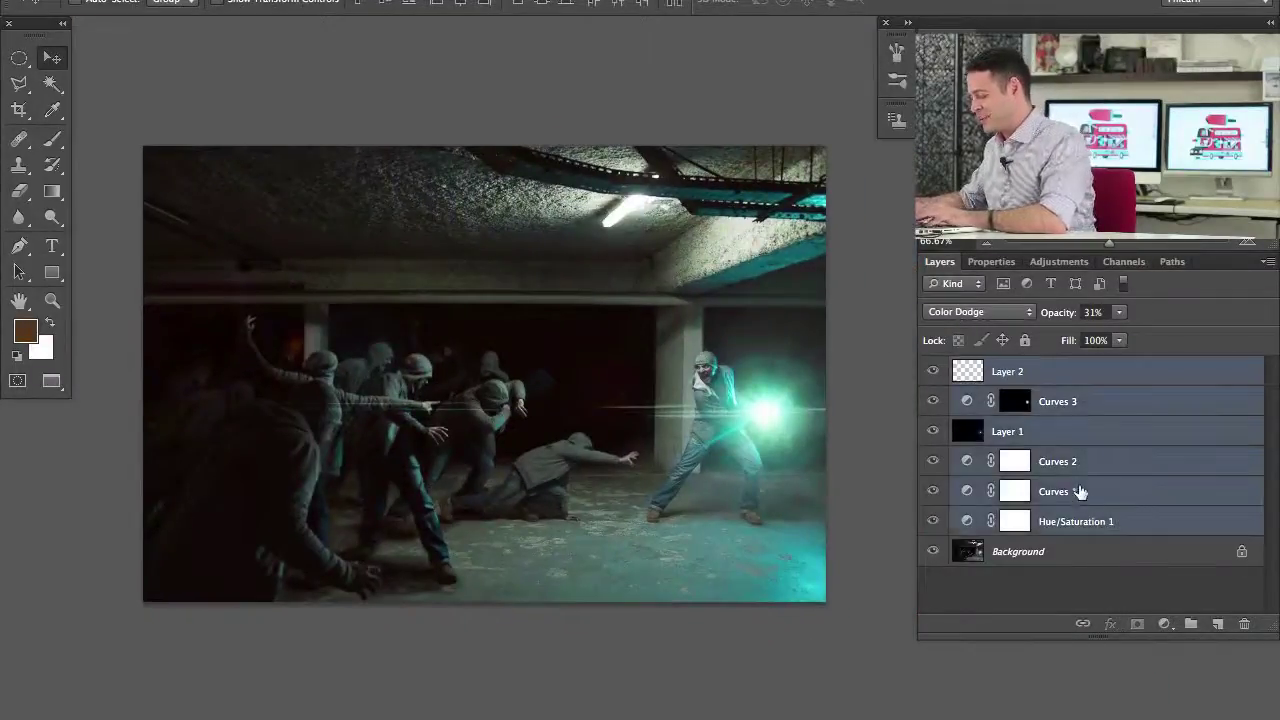
pyautogui.hotkey('ctrl', 'g')
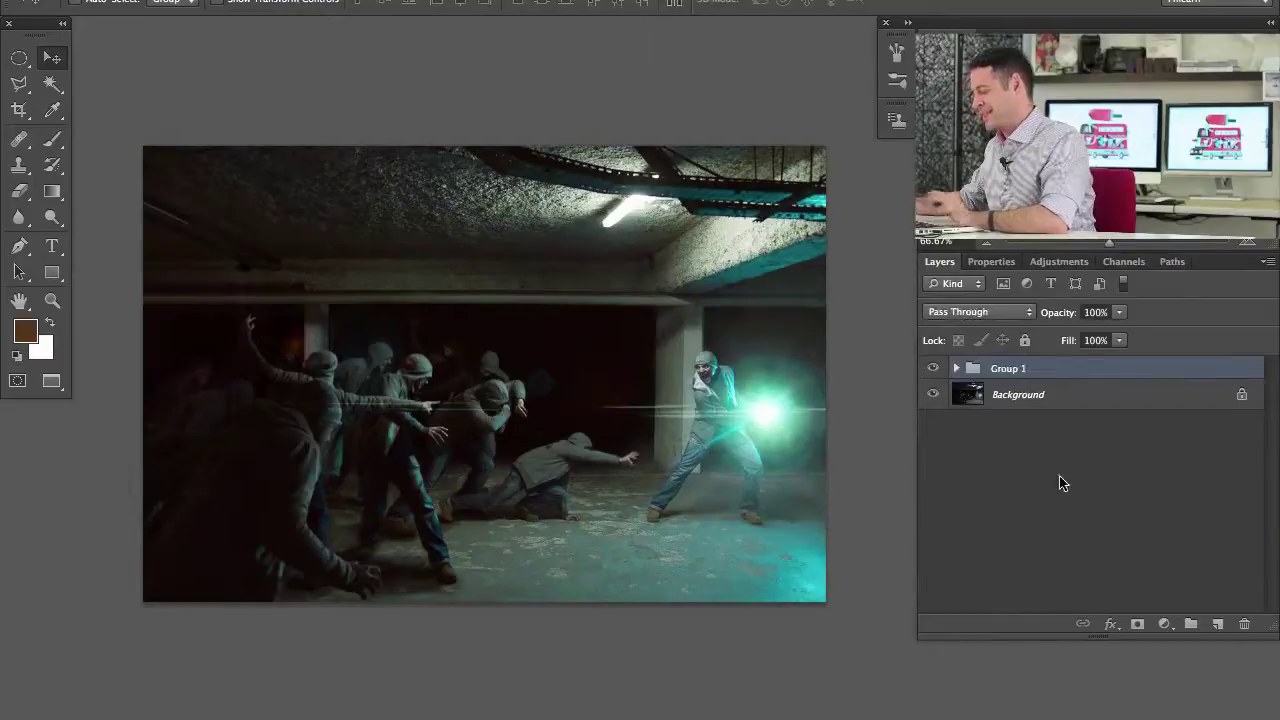
pyautogui.click(932, 371)
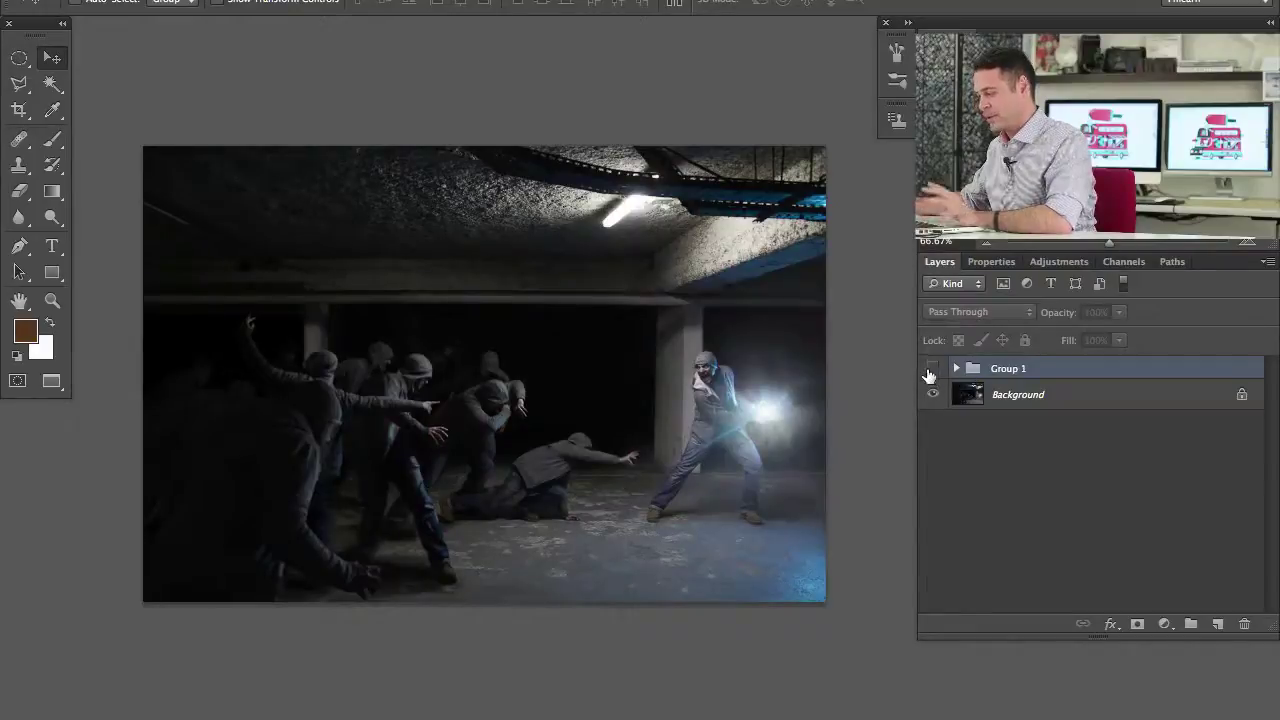
pyautogui.click(930, 371)
# - Toggle Group 1 on and off repeatedly to compare the effects with the original photo
pyautogui.click(931, 371)
pyautogui.click(931, 371)
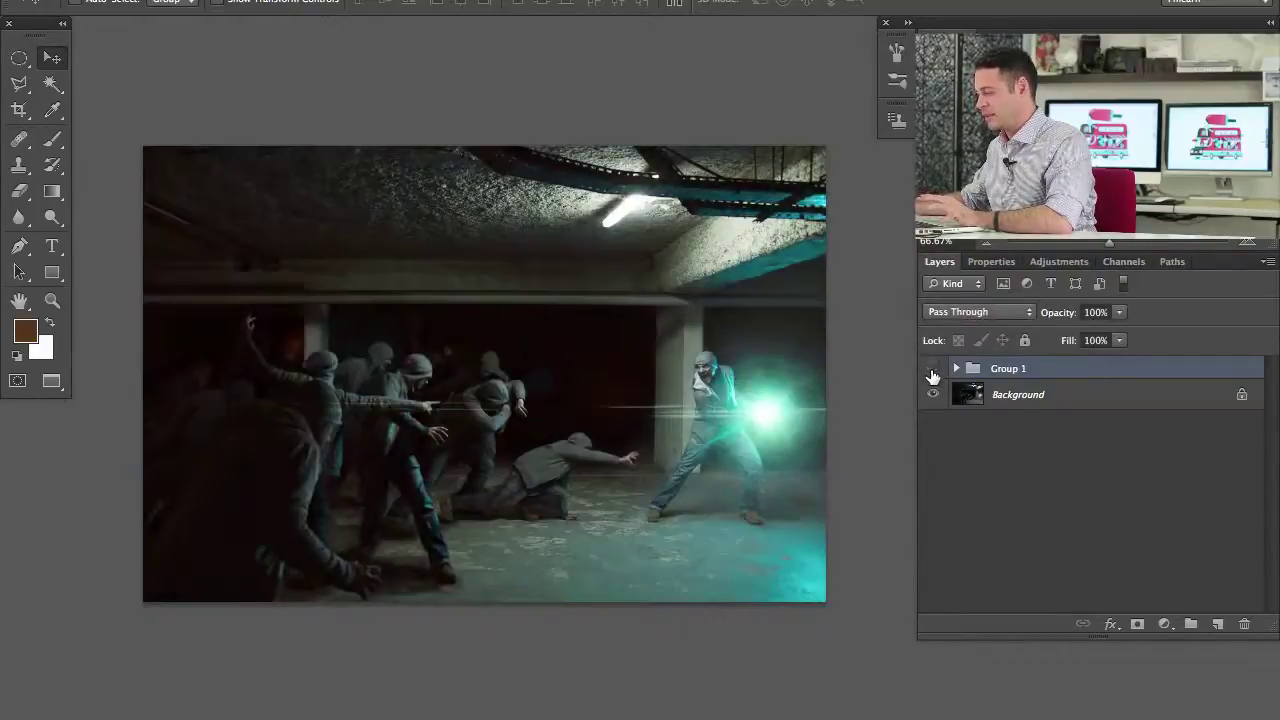
pyautogui.click(930, 372)
pyautogui.click(932, 371)
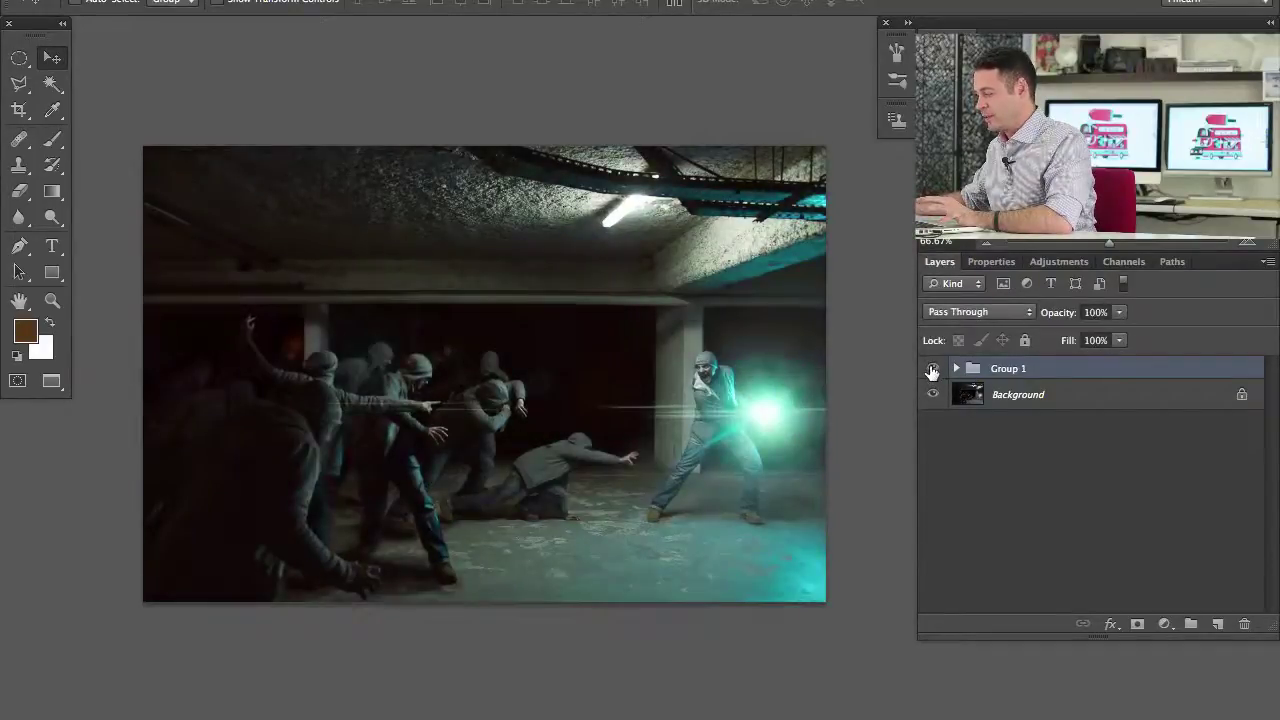
pyautogui.click(931, 371)
pyautogui.click(931, 371)
pyautogui.click(930, 371)
pyautogui.click(930, 371)
pyautogui.click(928, 372)
pyautogui.click(926, 372)
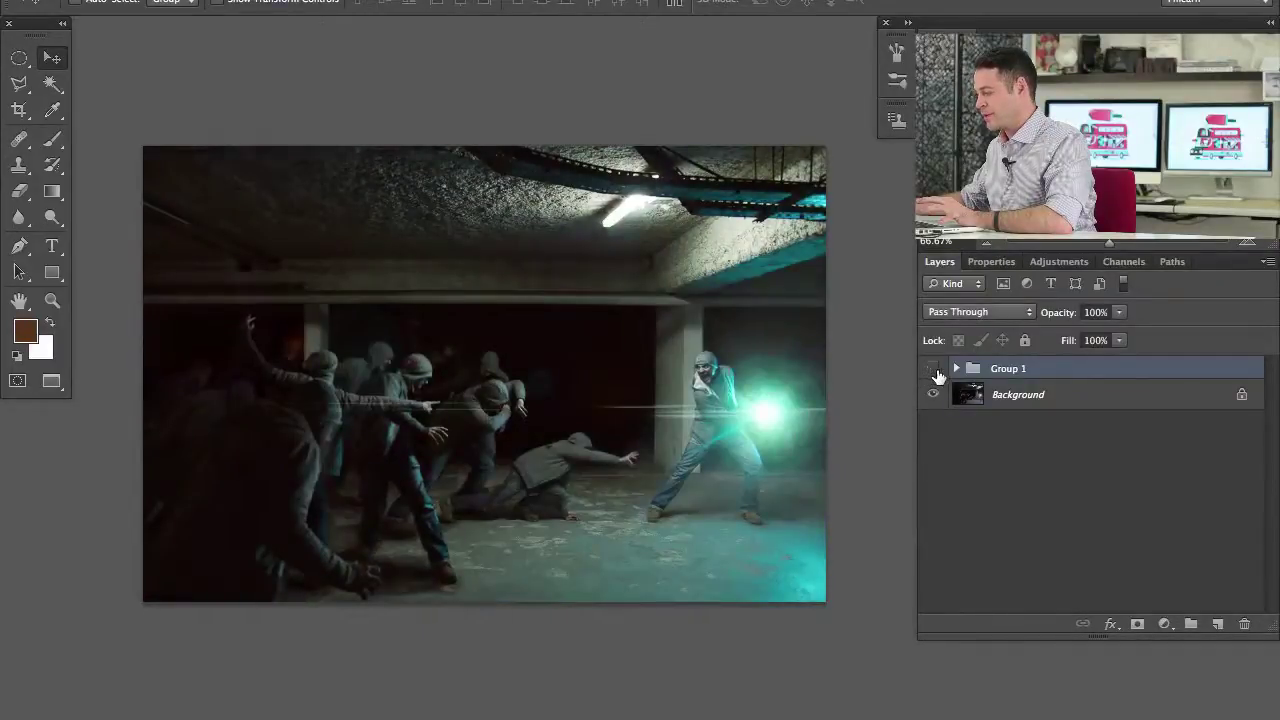